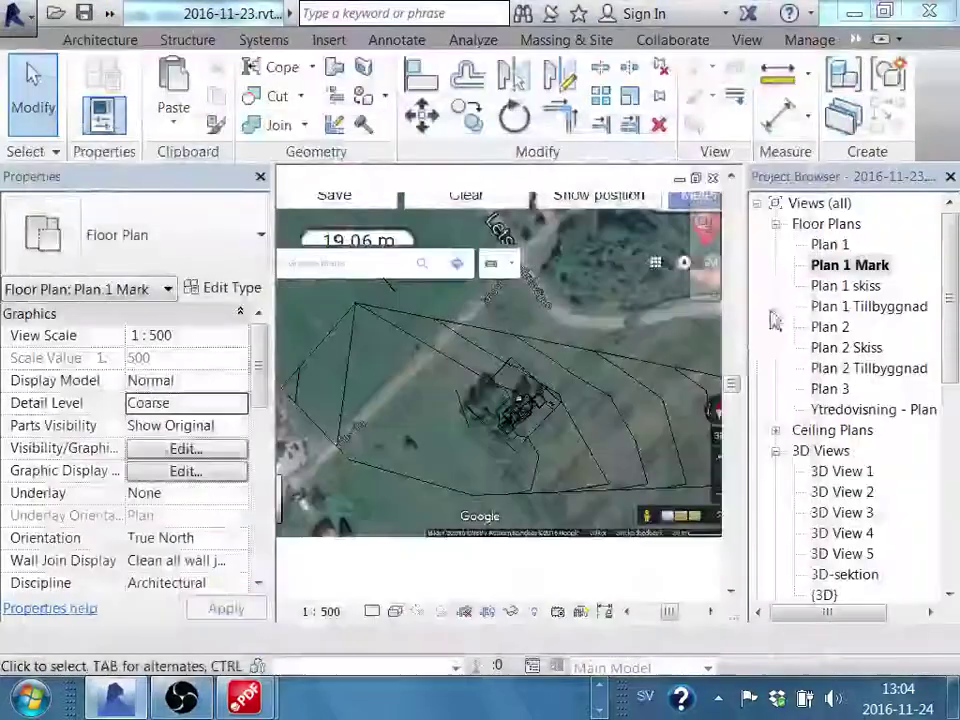
Delete the aerial map image and select the Plan 1 Mark and Plan 2 Tillbyggnad floor plans
click(672, 410)
key(Delete)
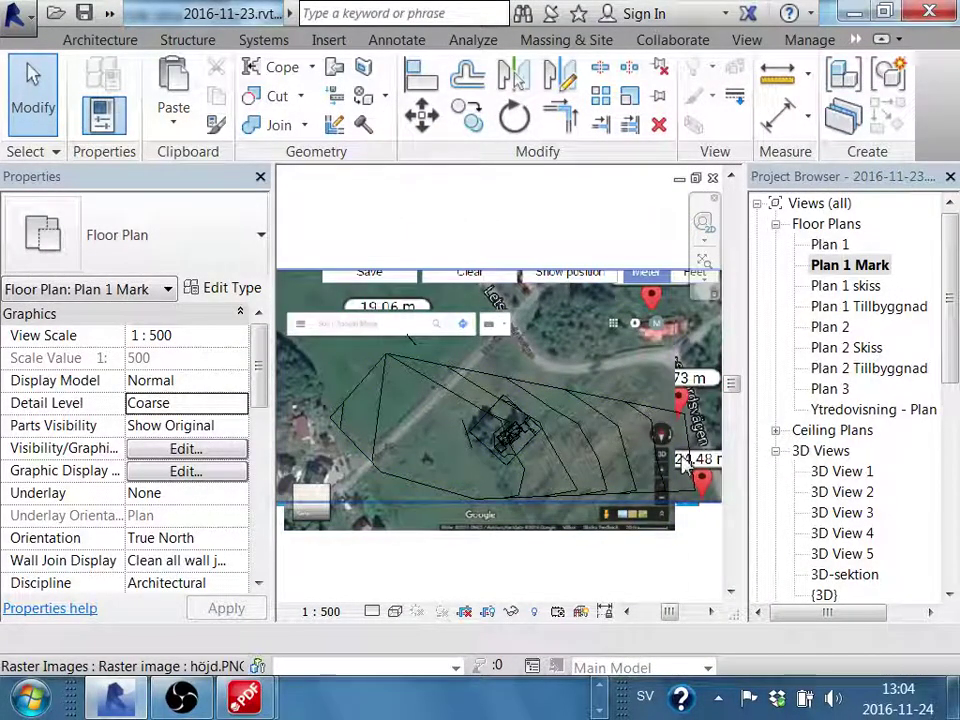
click(953, 268)
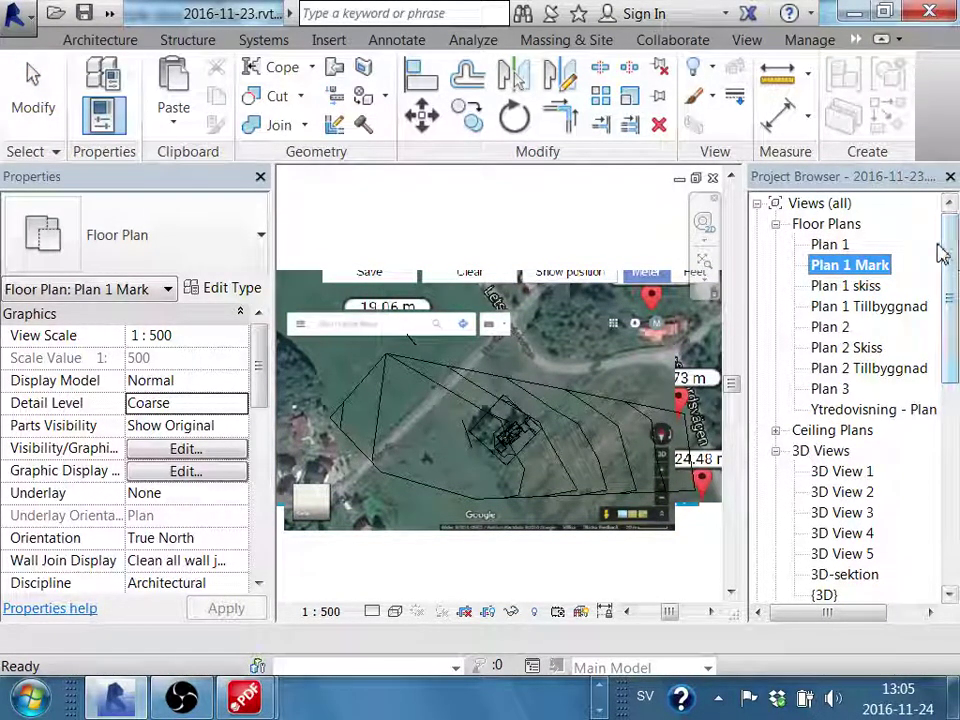
click(613, 432)
middle_drag(600, 477, 585, 468)
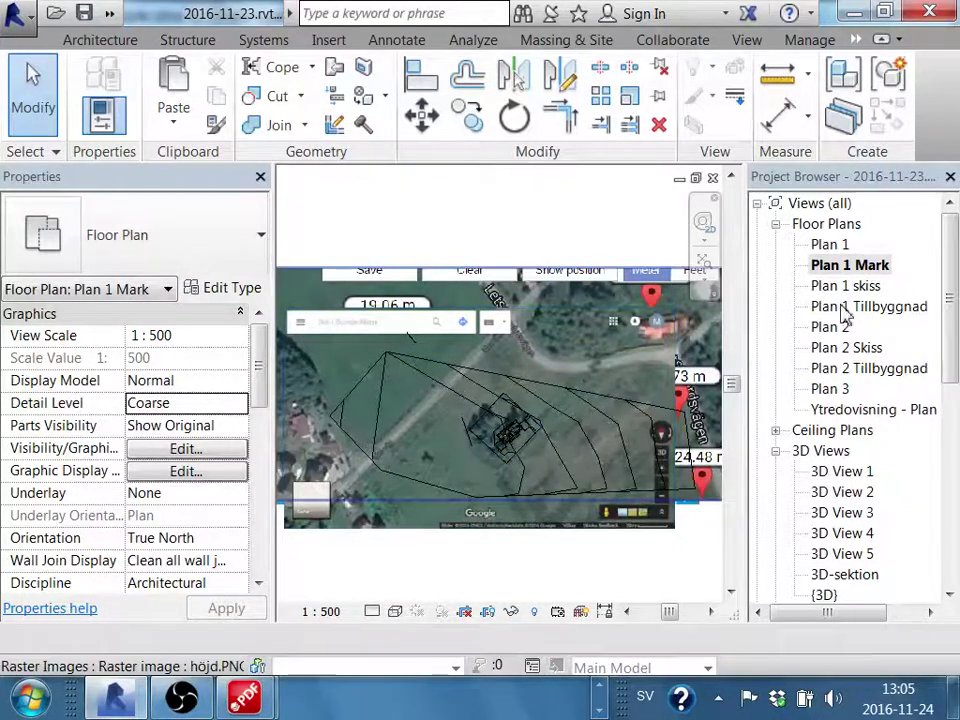
click(888, 369)
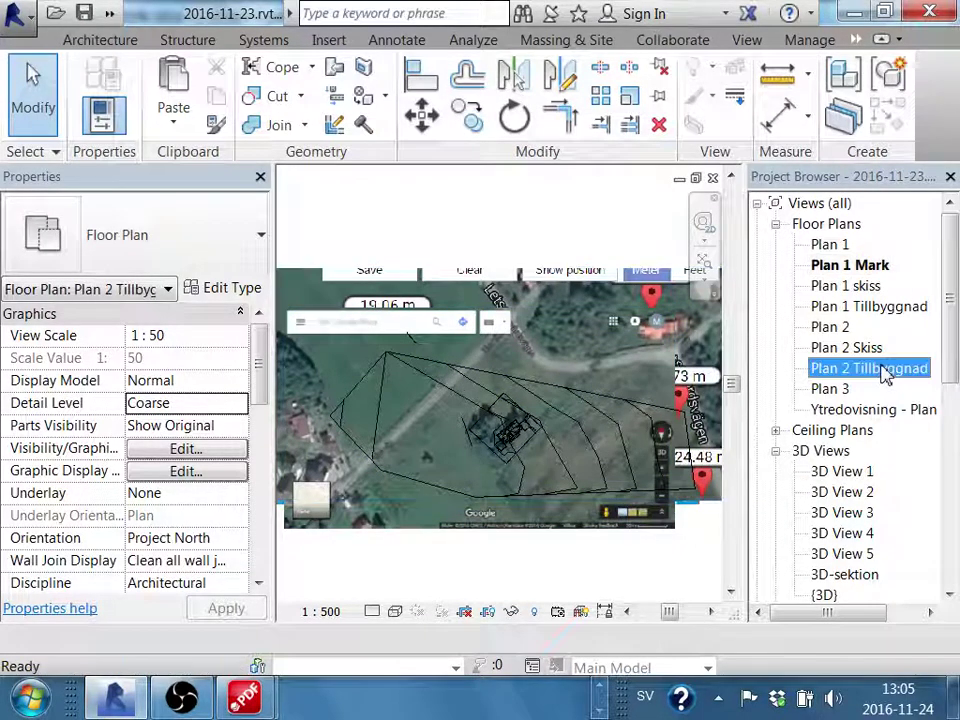
Open the Plan 1 Mark floor plan and pan across the map
double_click(822, 272)
scroll(510, 460, up, 2)
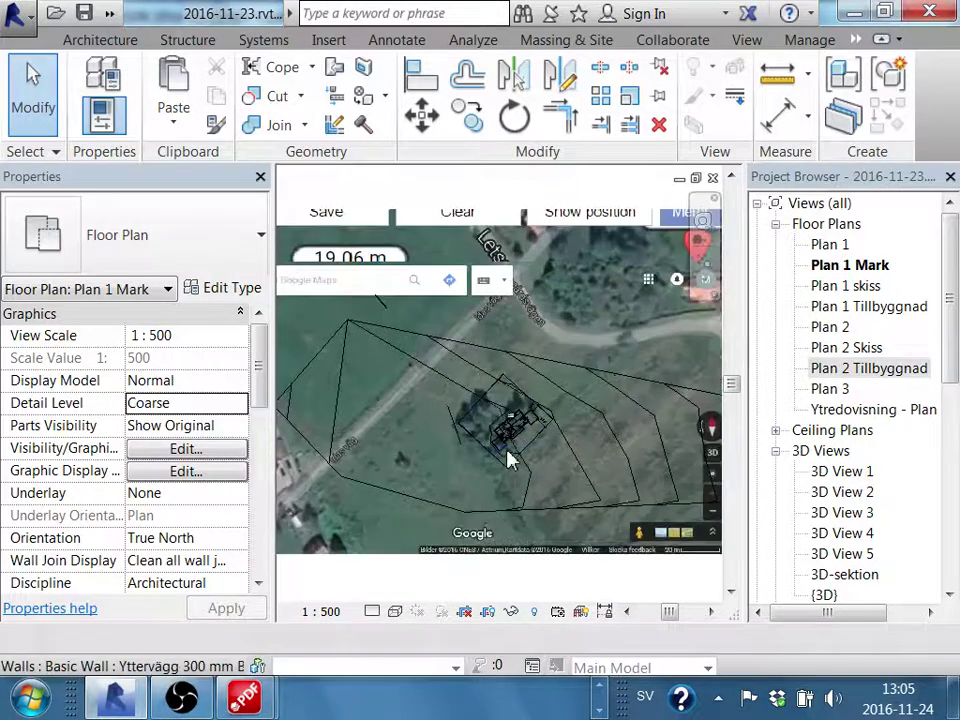
scroll(510, 460, up, 2)
scroll(518, 460, down, 3)
middle_drag(518, 460, 558, 536)
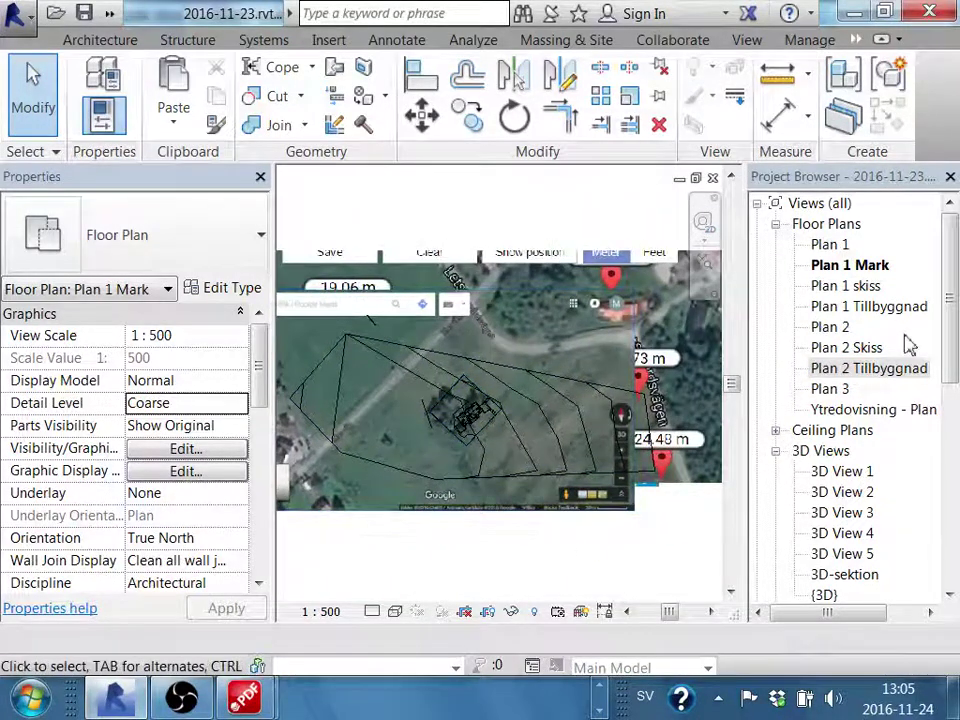
drag(955, 275, 953, 480)
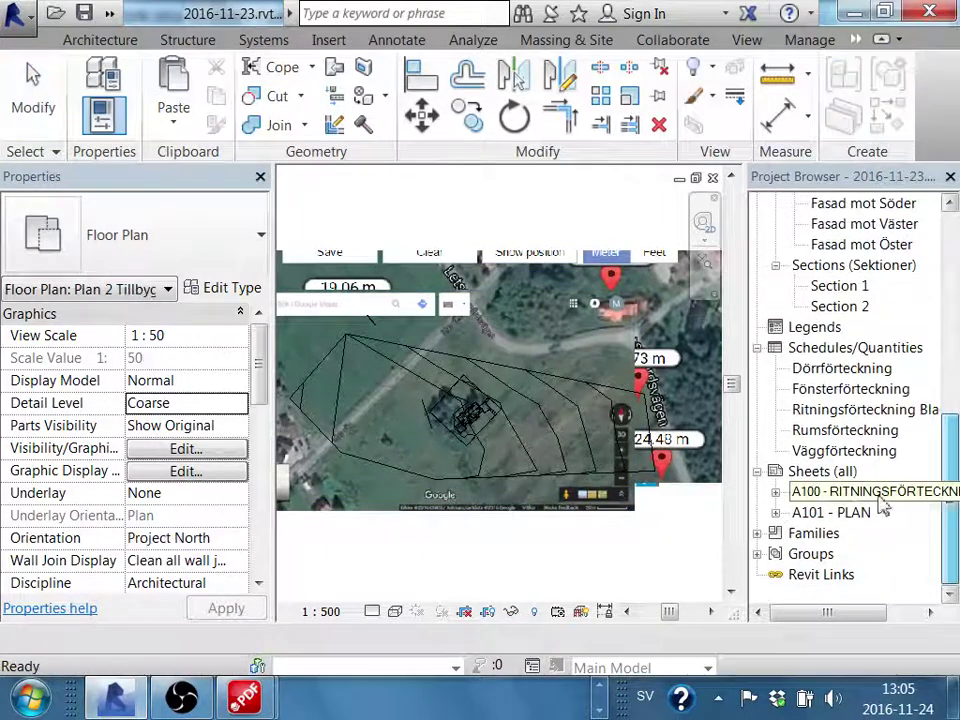
Delete the A101 - PLAN sheet from the Sheets category
click(846, 478)
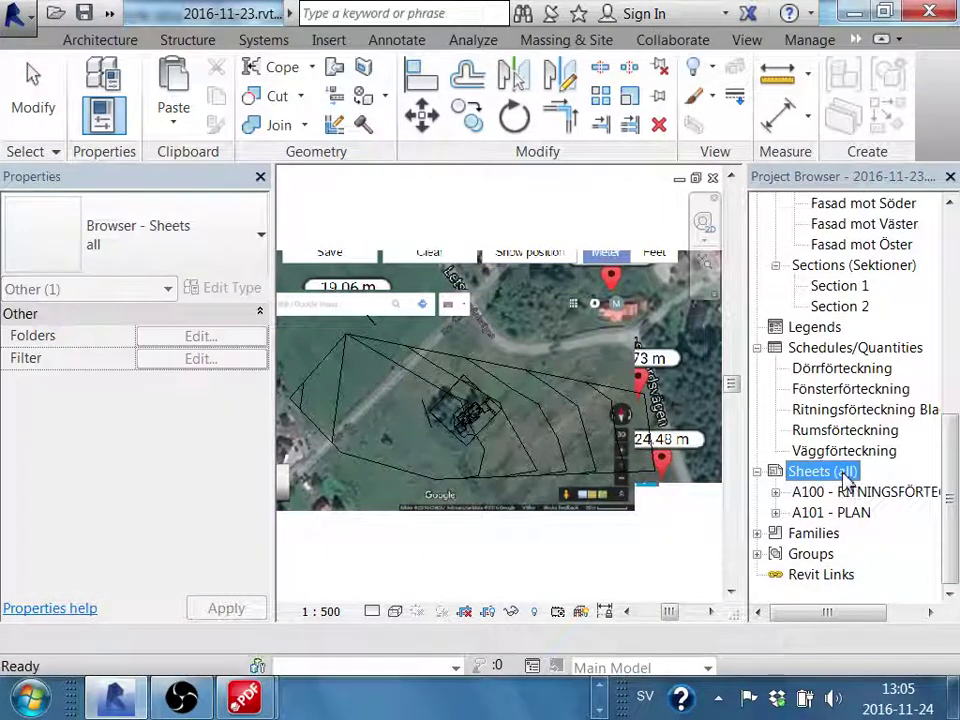
right_click(846, 478)
key(Escape)
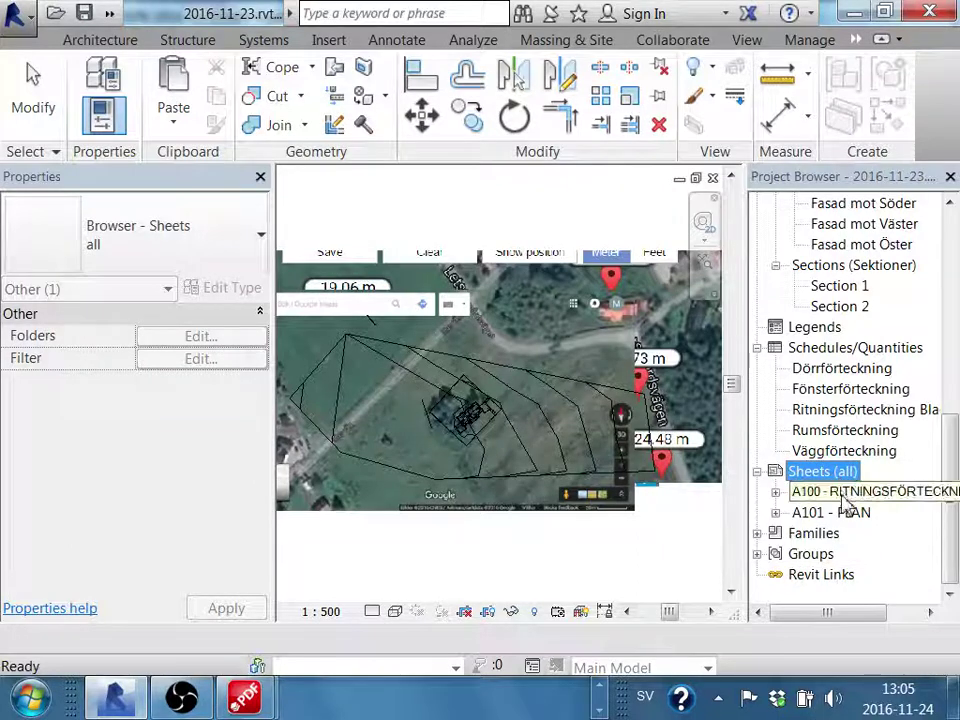
click(849, 513)
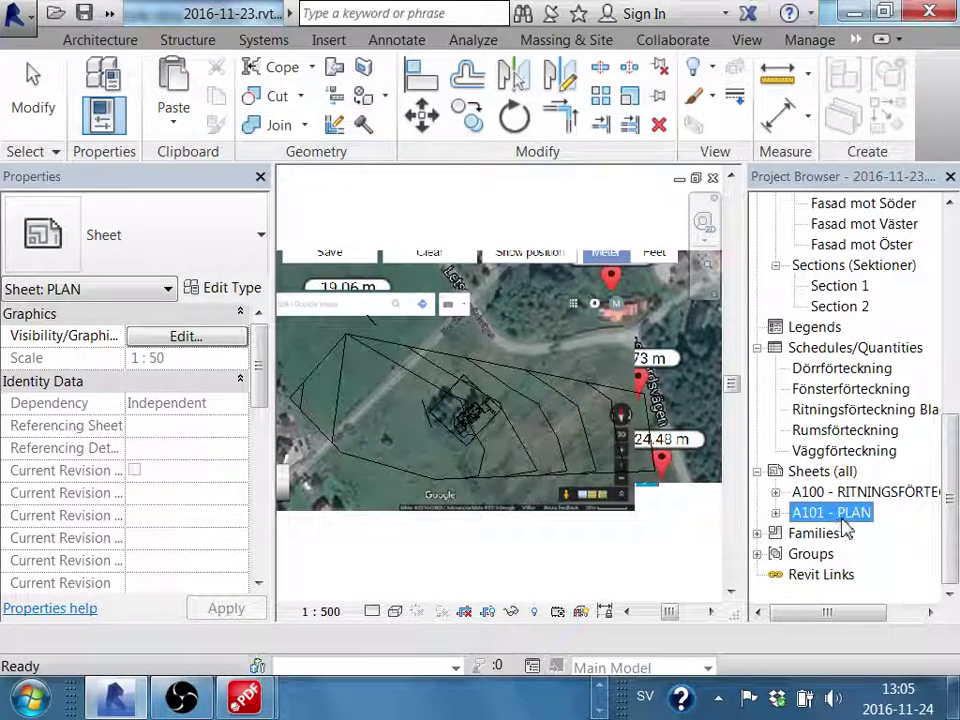
key(Delete)
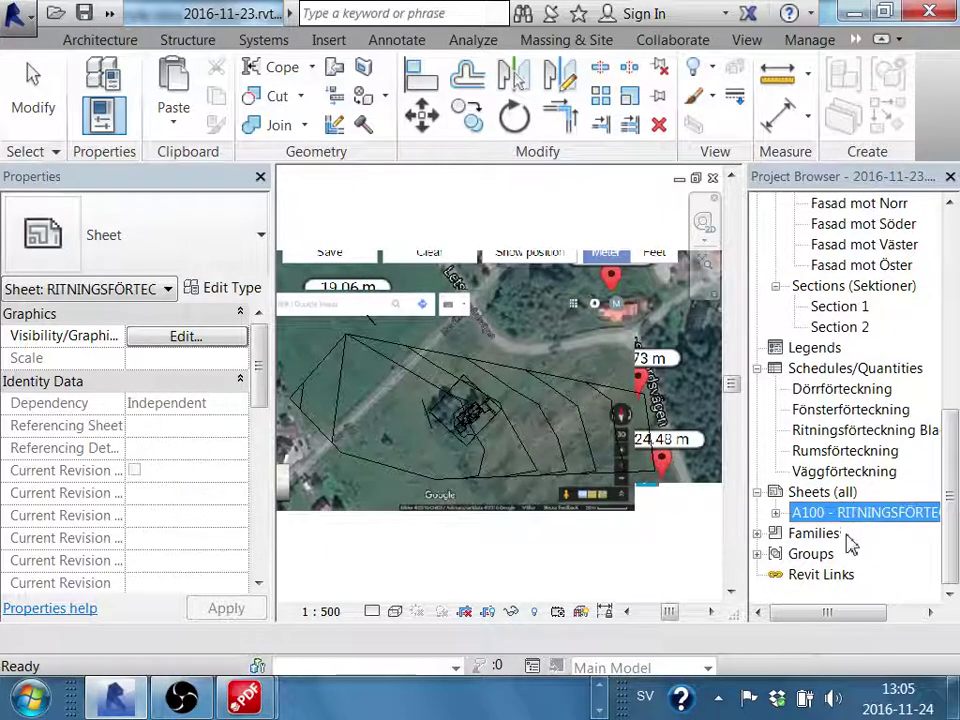
Start a new sheet from the Sheets (all) category
click(800, 492)
right_click(790, 492)
click(847, 512)
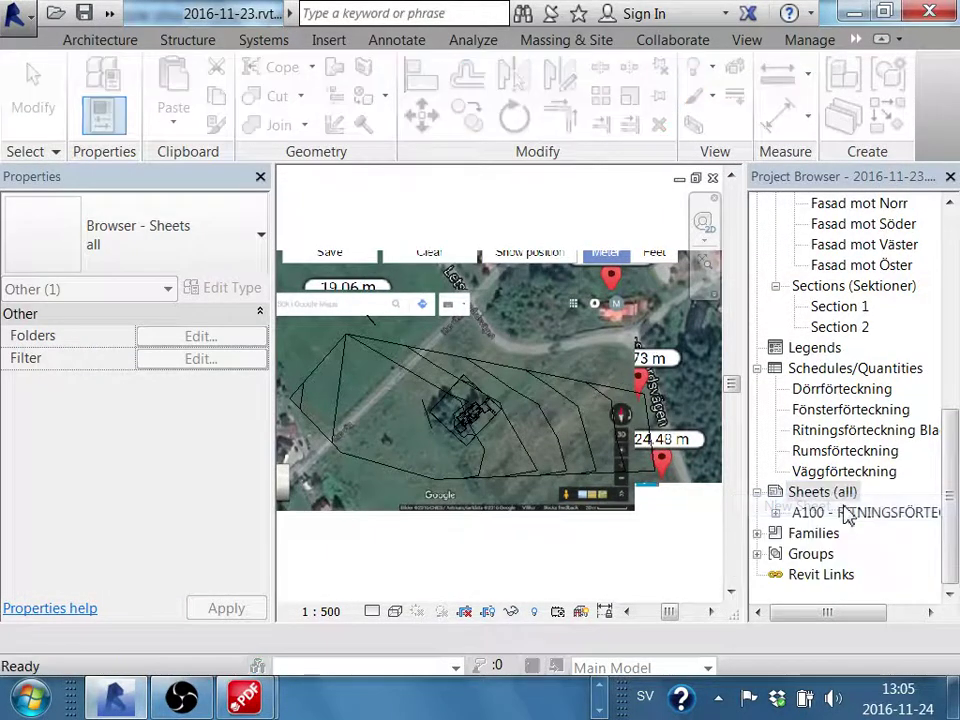
Create the sheet with the A3 BH90 titleblock and centre it in the view
click(352, 157)
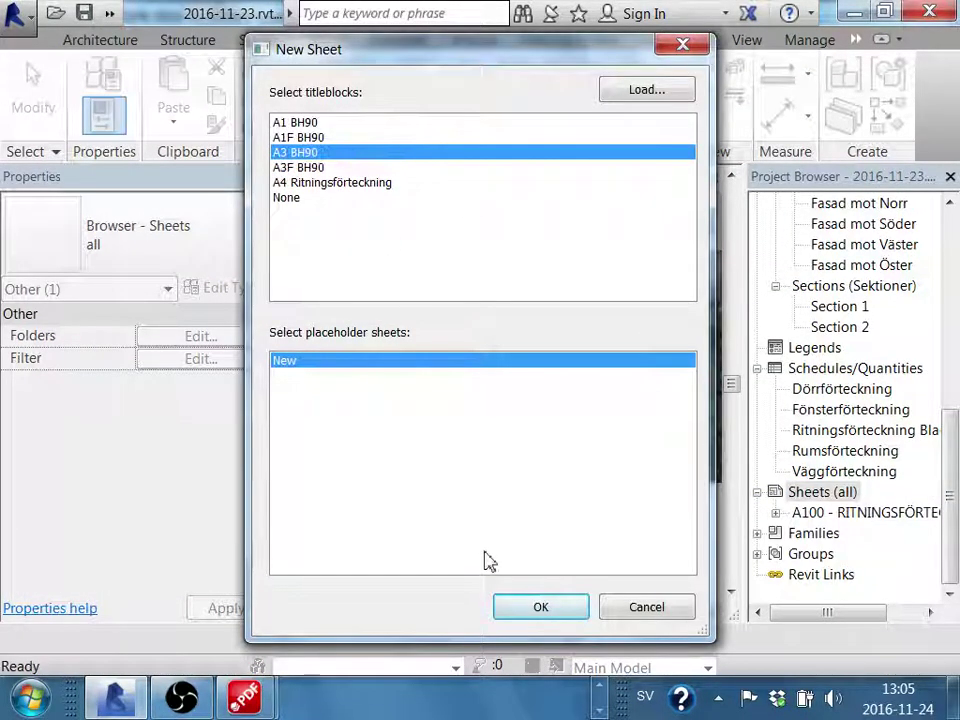
click(538, 612)
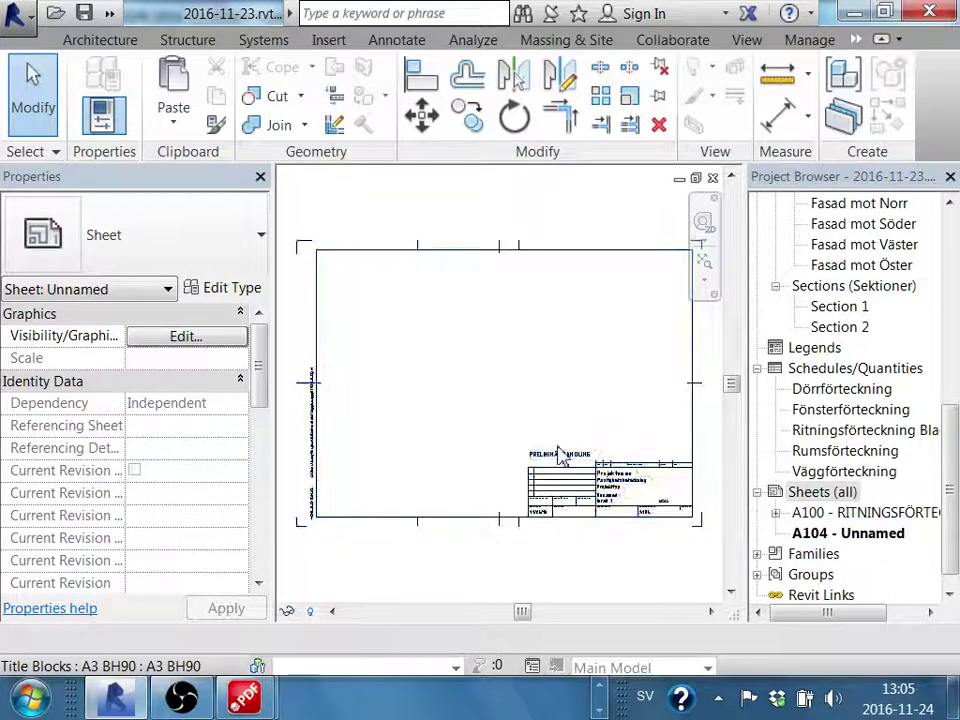
scroll(583, 518, down, 1)
mouse_move(583, 522)
middle_down()
mouse_move(591, 589)
mouse_move(606, 557)
mouse_move(585, 562)
mouse_move(624, 531)
middle_up()
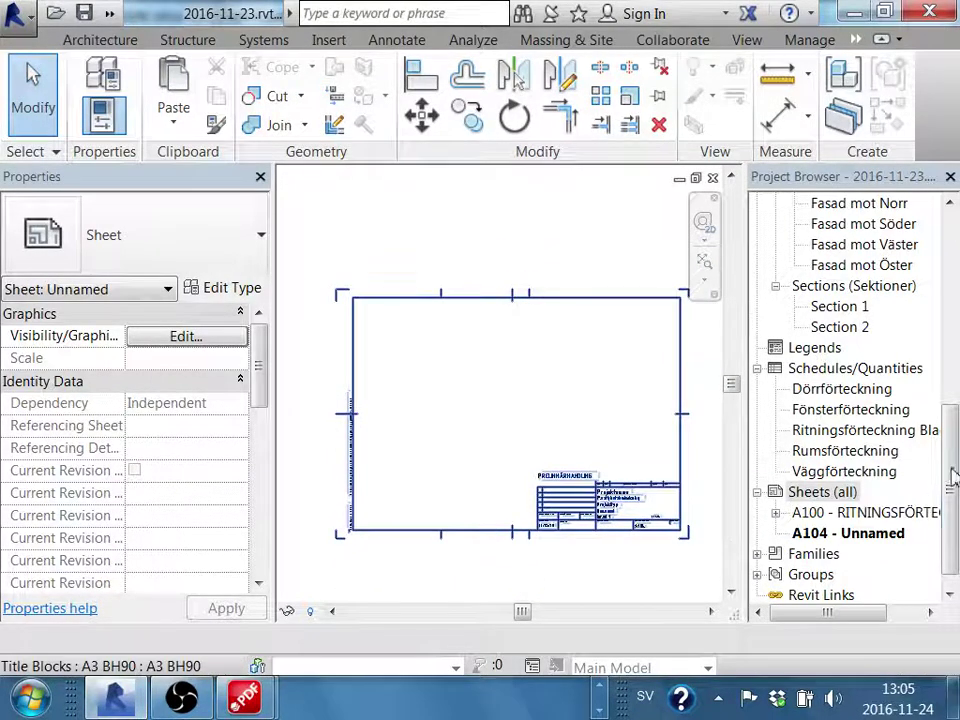
scroll(951, 410, up, 4)
drag(957, 385, 949, 240)
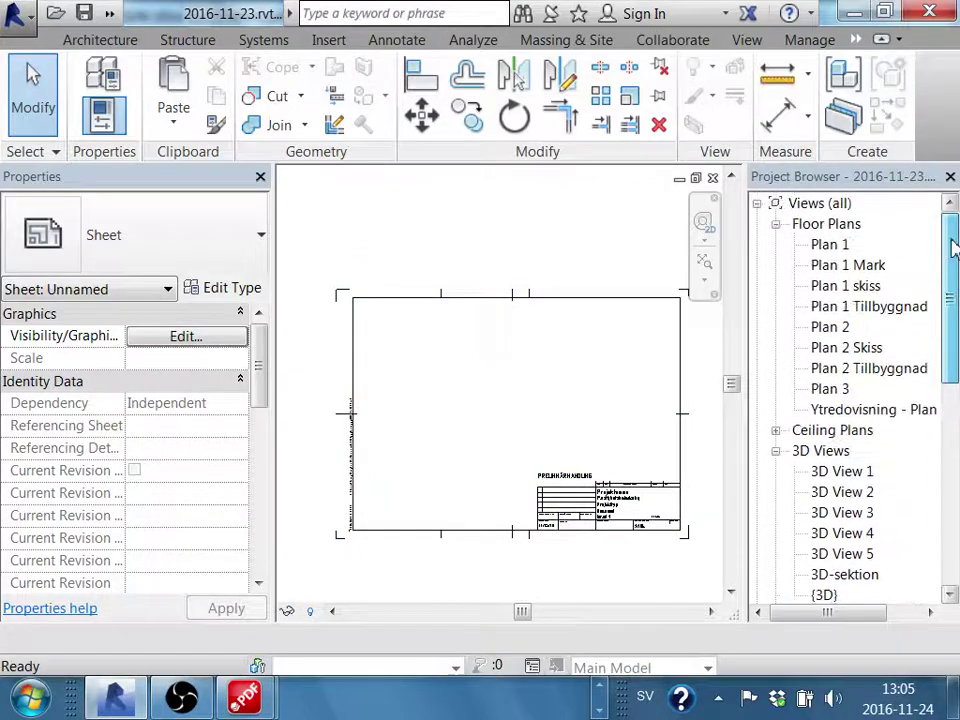
Place the Plan 1 Mark viewport on sheet A104, move it lower, and activate it
click(870, 265)
drag(830, 283, 484, 411)
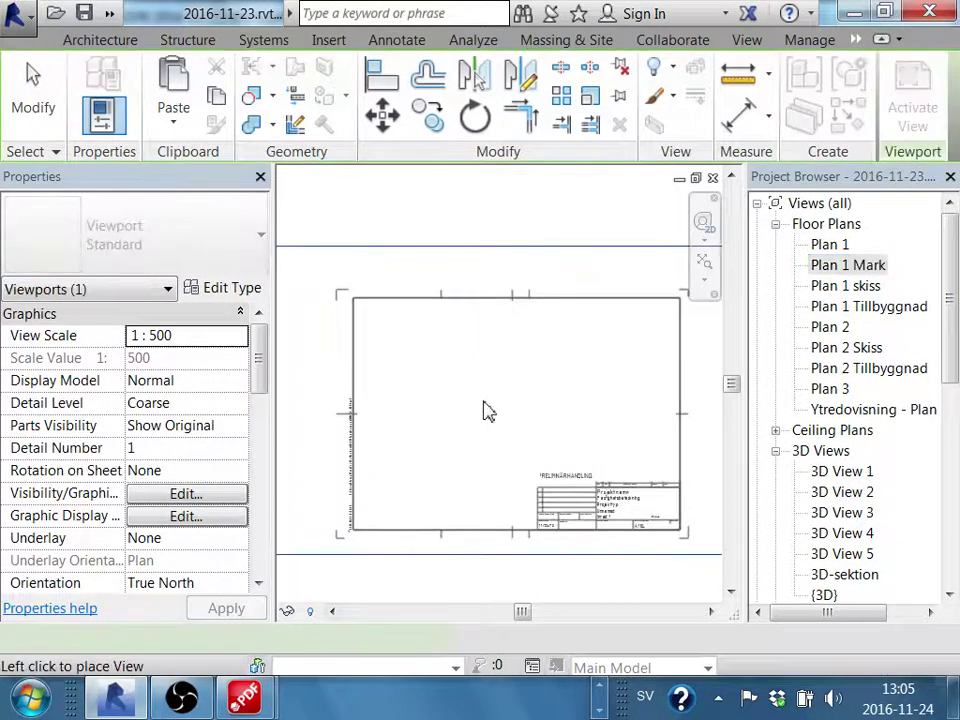
click(497, 403)
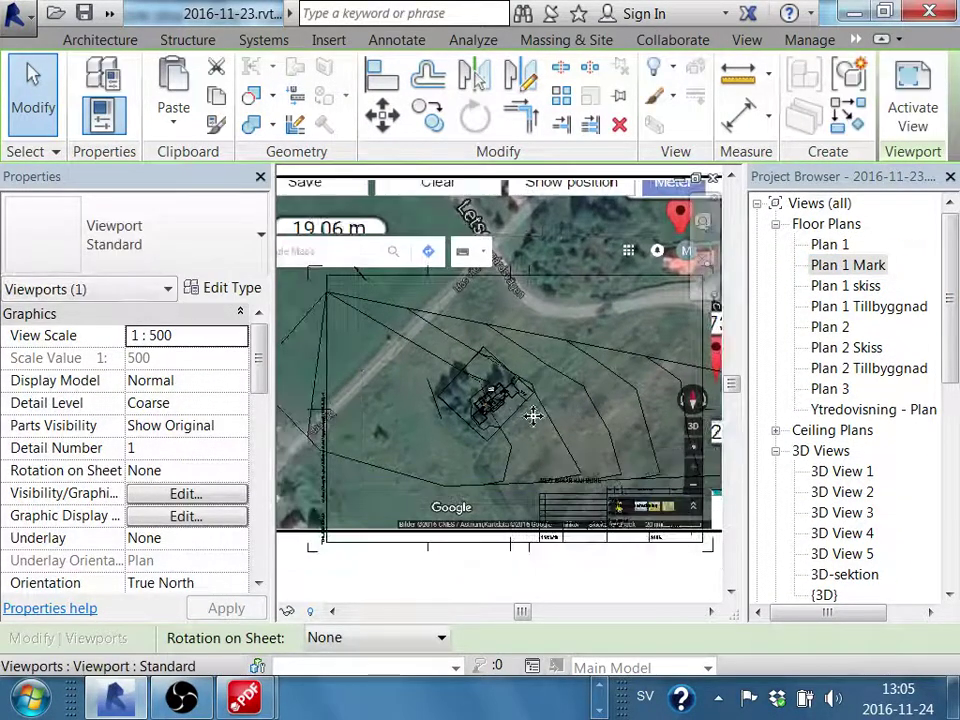
scroll(520, 440, down, 2)
drag(495, 434, 531, 521)
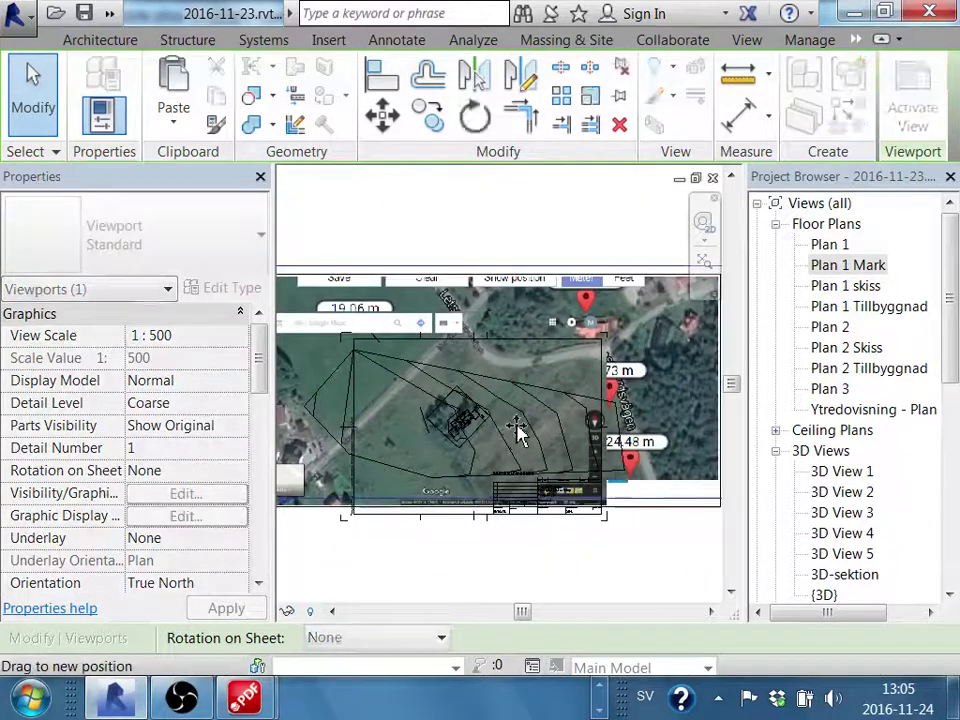
double_click(537, 500)
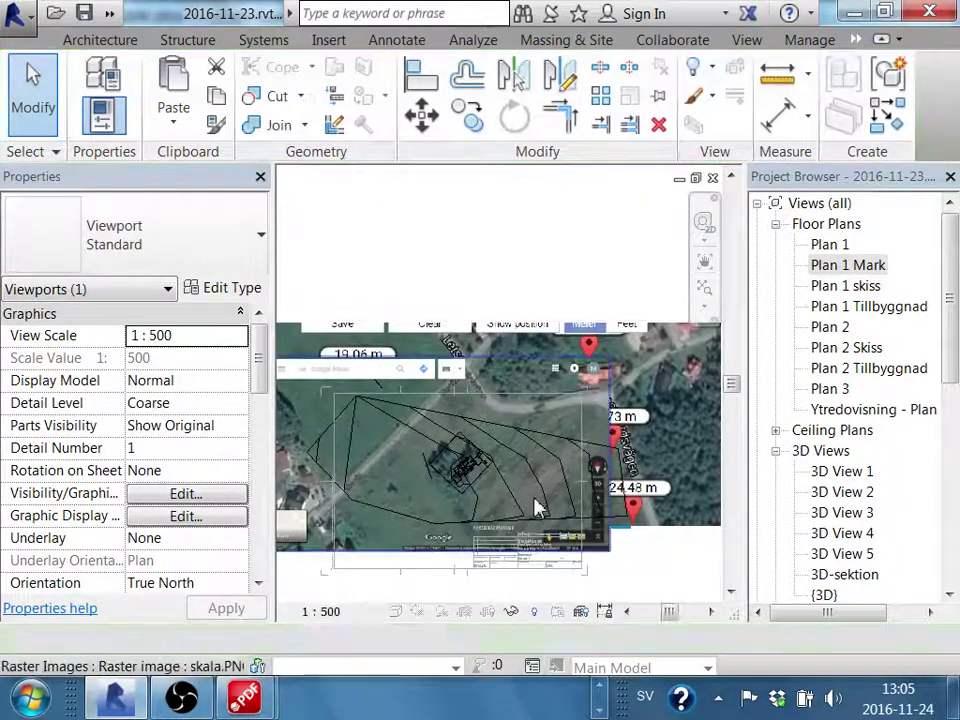
scroll(385, 575, up, 2)
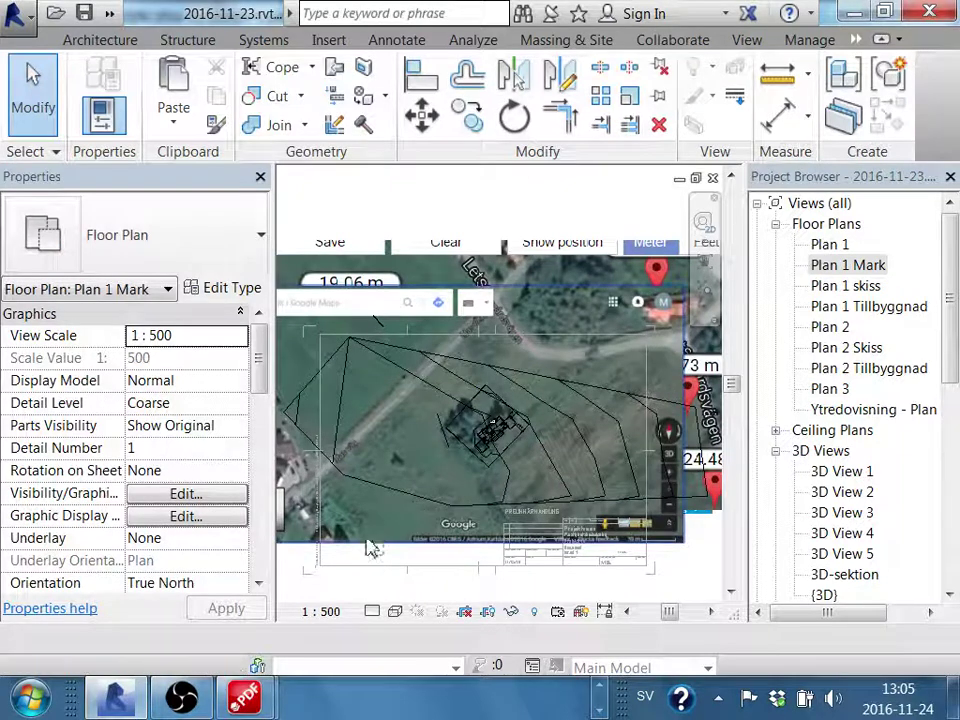
Hide the aerial map image in the Plan 1 Mark view
right_click(370, 525)
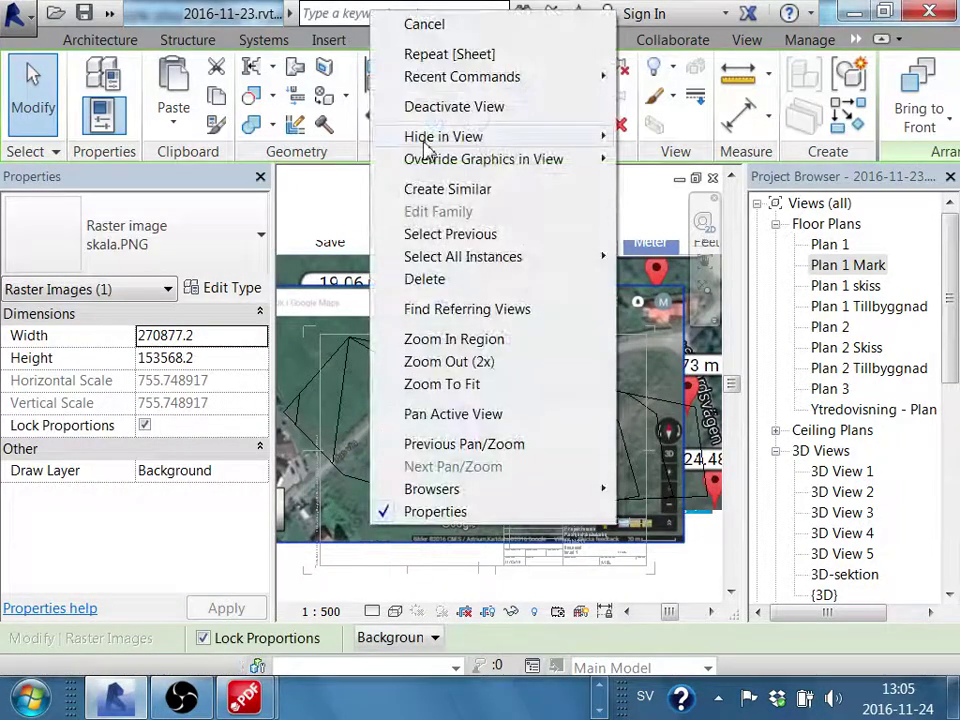
click(675, 158)
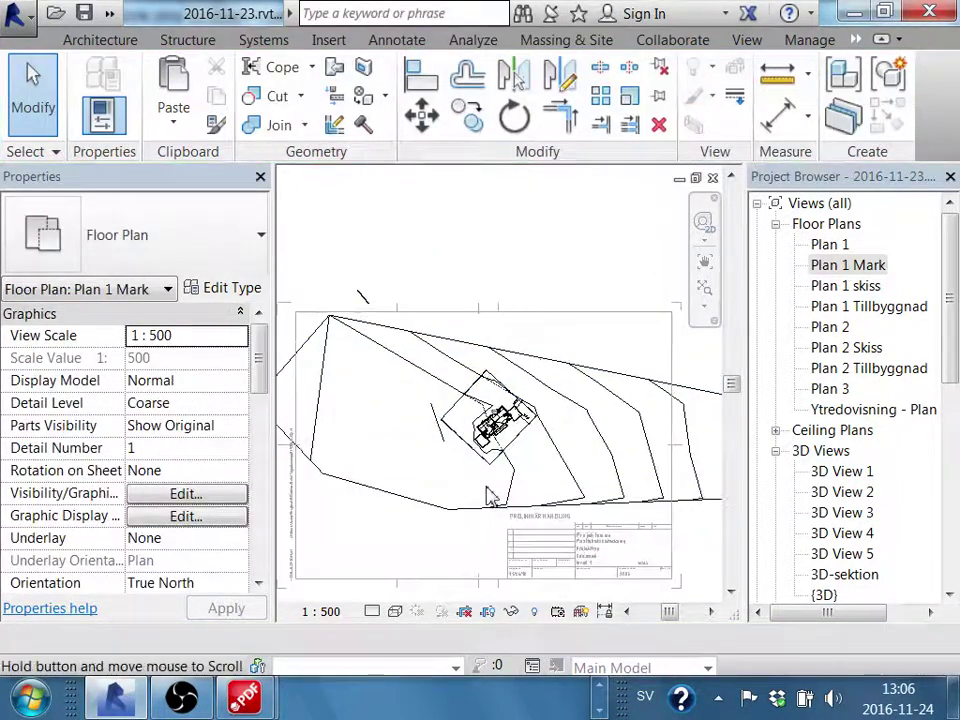
middle_drag(483, 500, 468, 527)
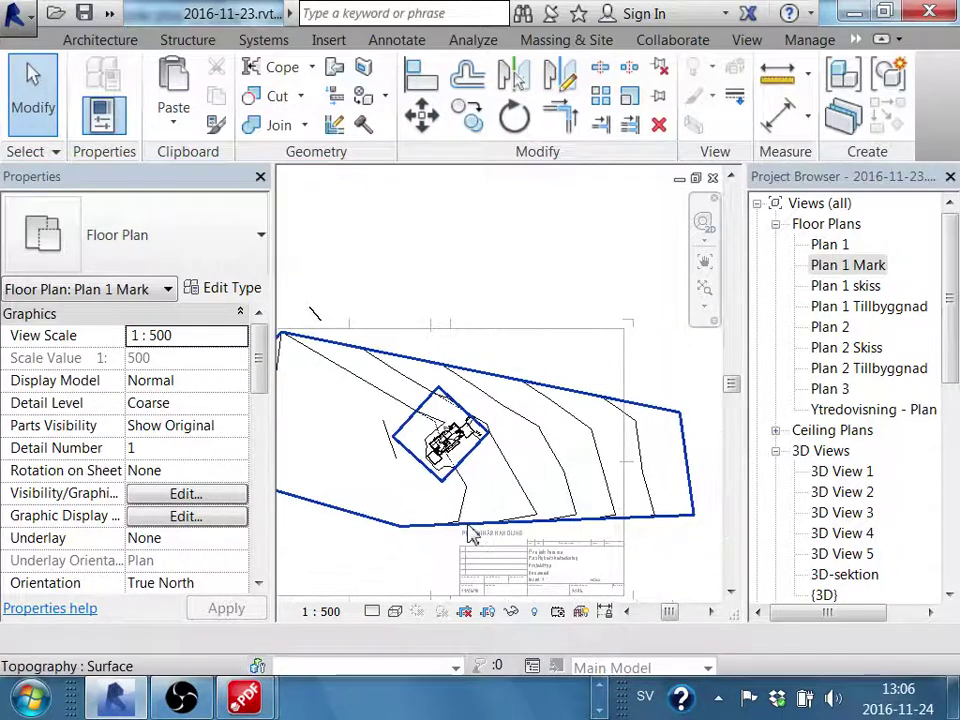
scroll(472, 533, down, 2)
scroll(472, 535, down, 2)
Reposition the site plan and turn on Show Crop Region
middle_drag(475, 545, 490, 572)
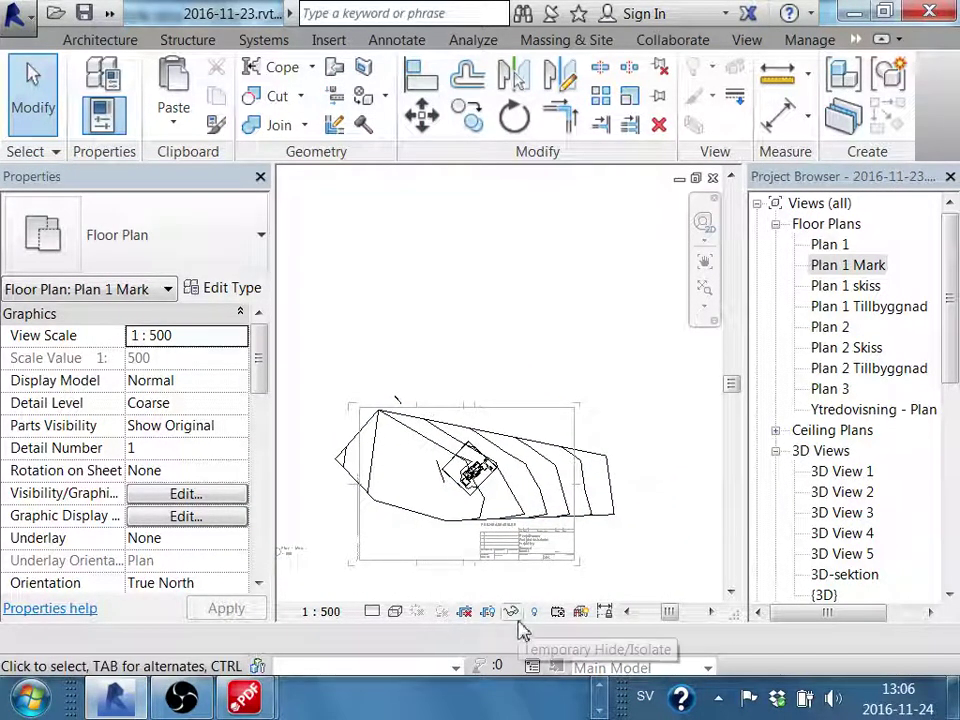
middle_drag(518, 577, 538, 569)
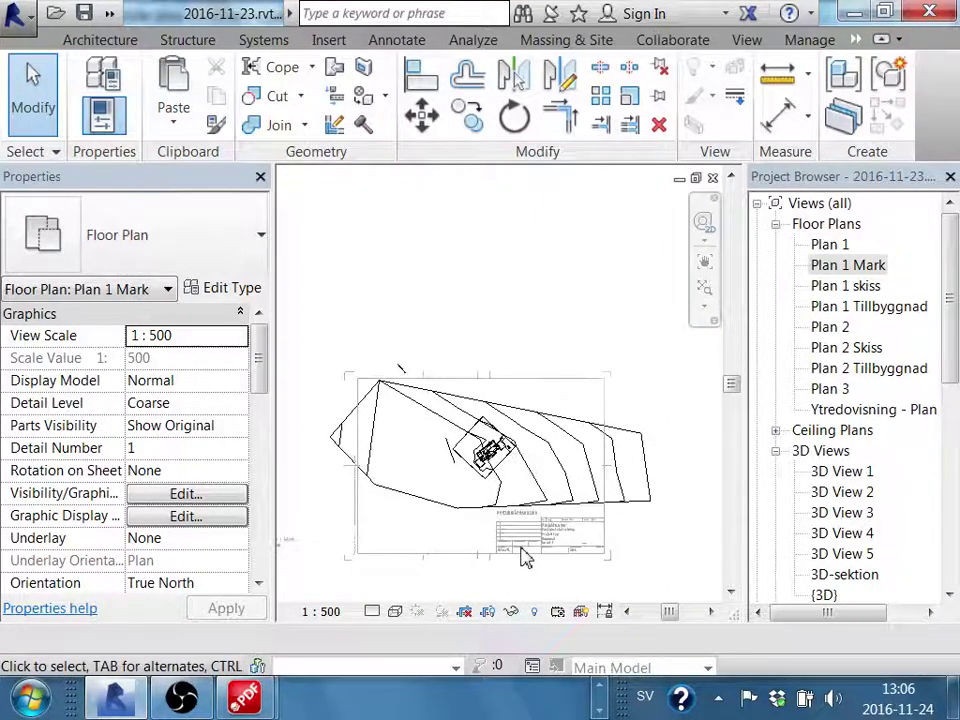
scroll(518, 552, up, 1)
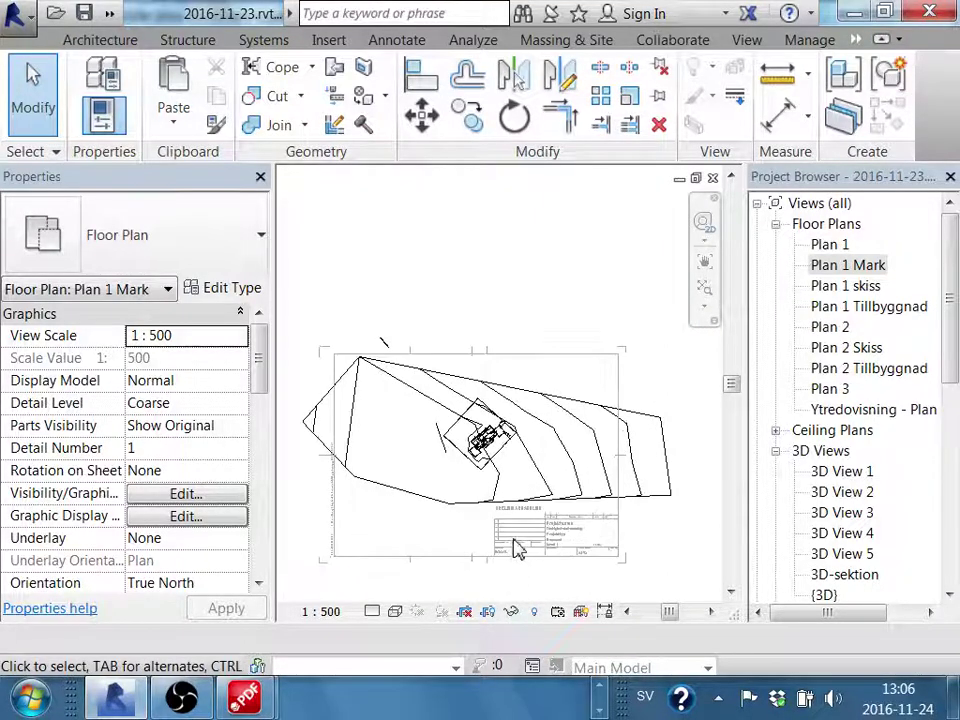
click(488, 614)
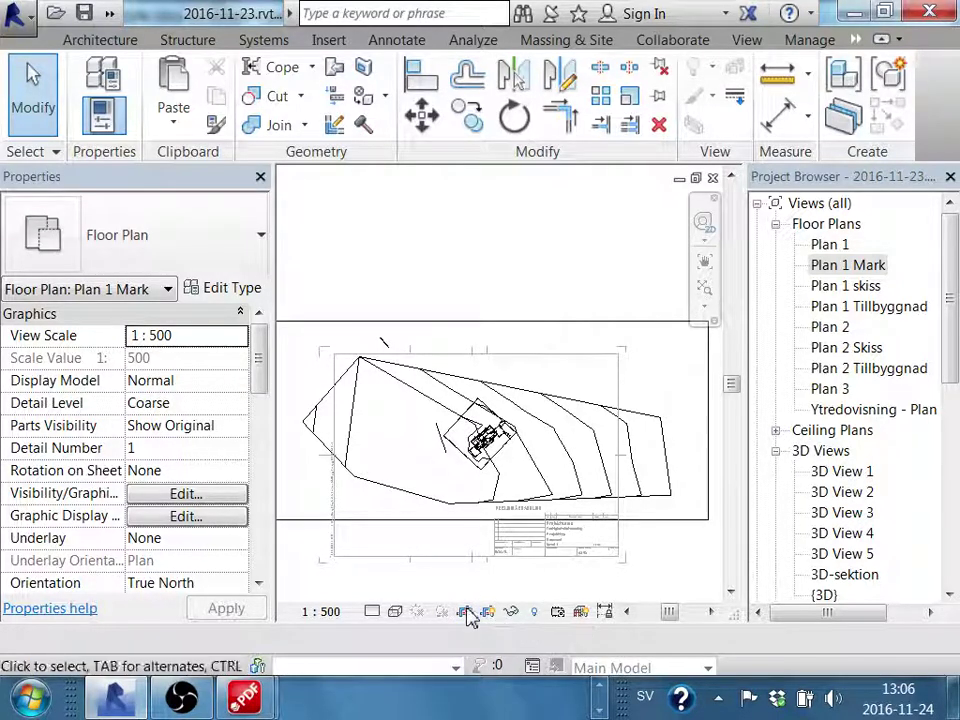
Pull the crop region's right, left, top and bottom edges inward around the building
scroll(714, 467, down, 1)
click(714, 467)
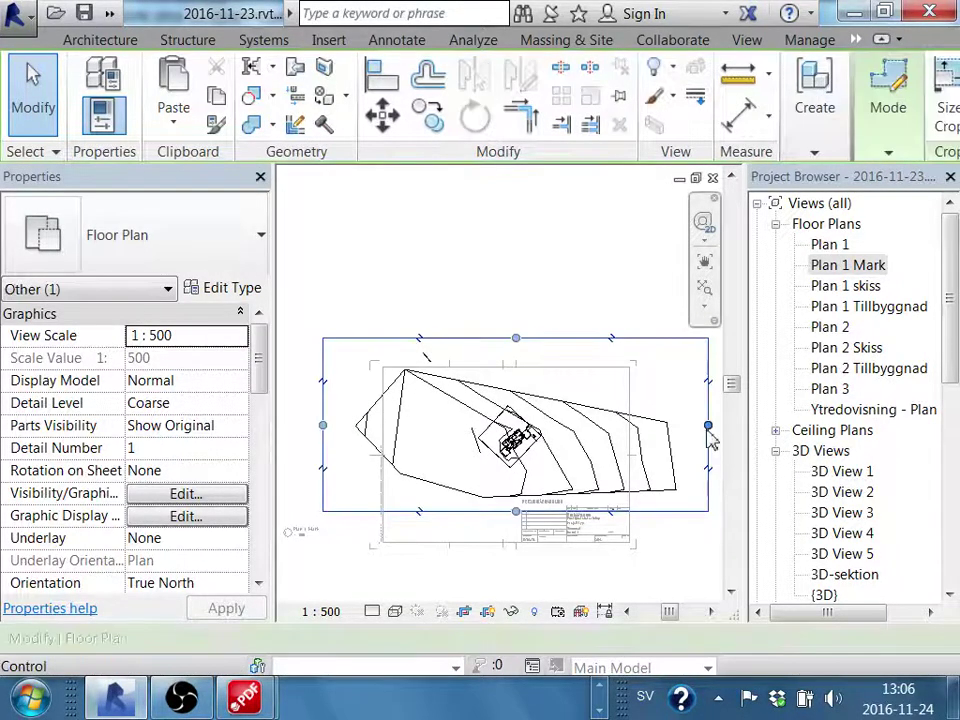
drag(708, 425, 565, 425)
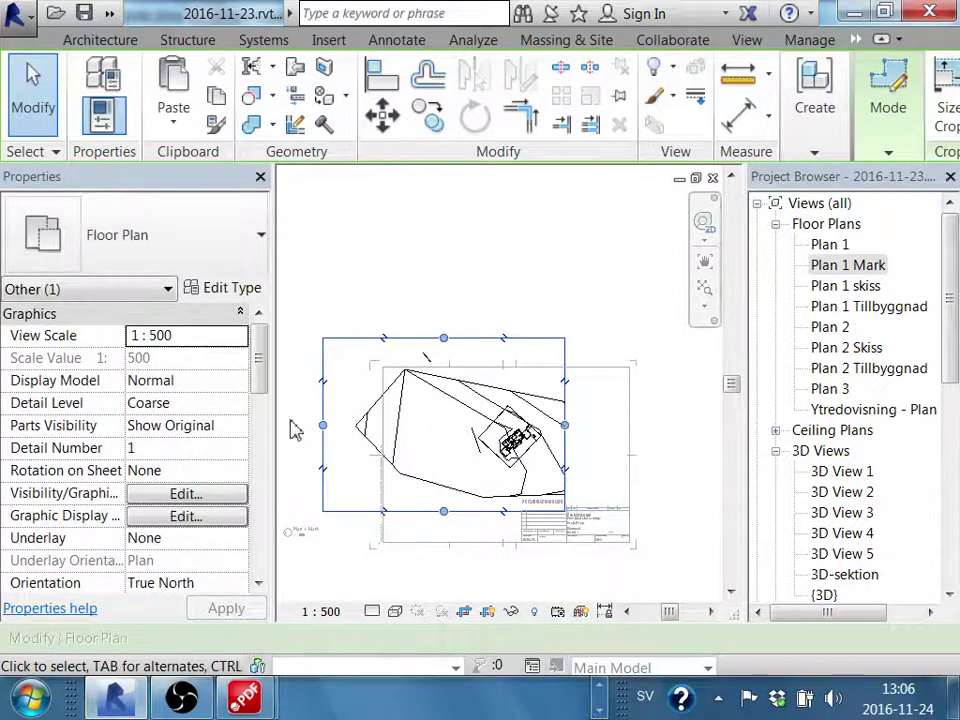
drag(323, 428, 410, 432)
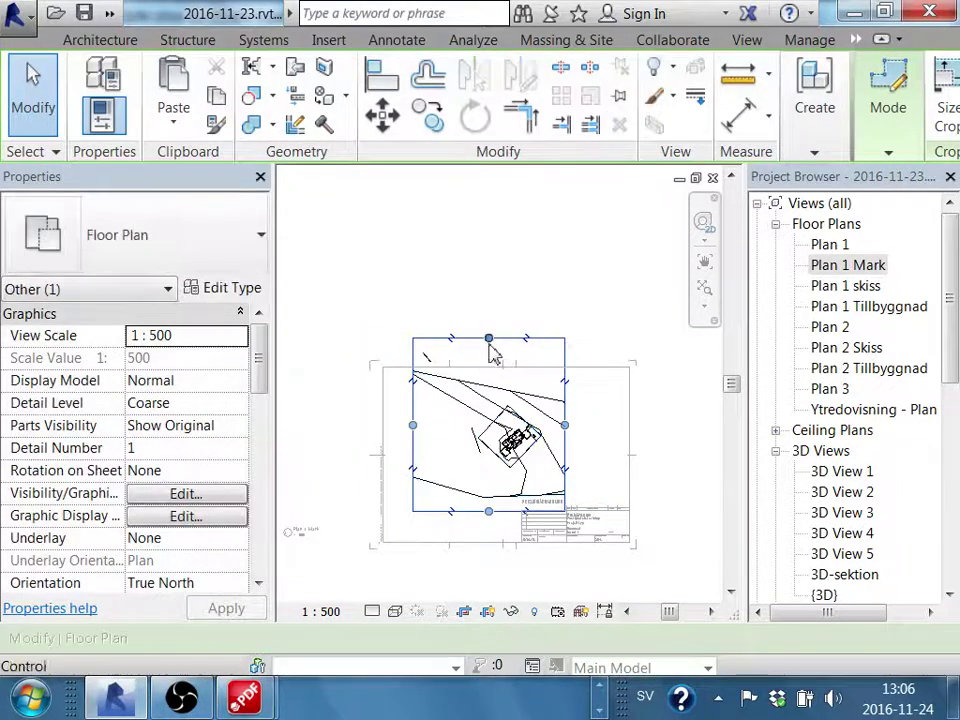
drag(490, 340, 510, 405)
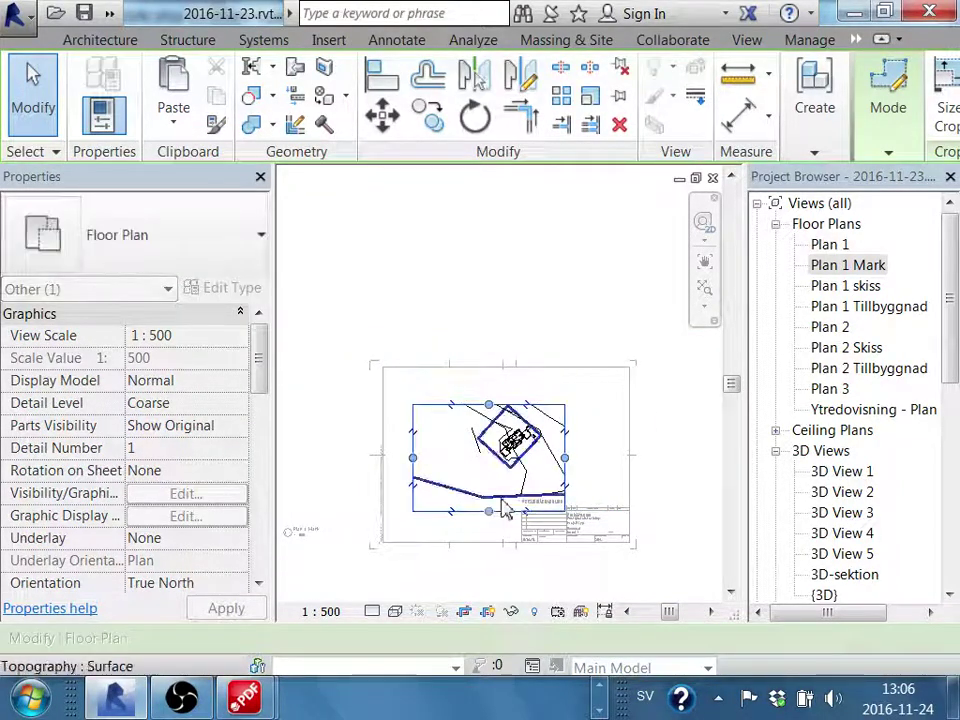
drag(489, 511, 497, 478)
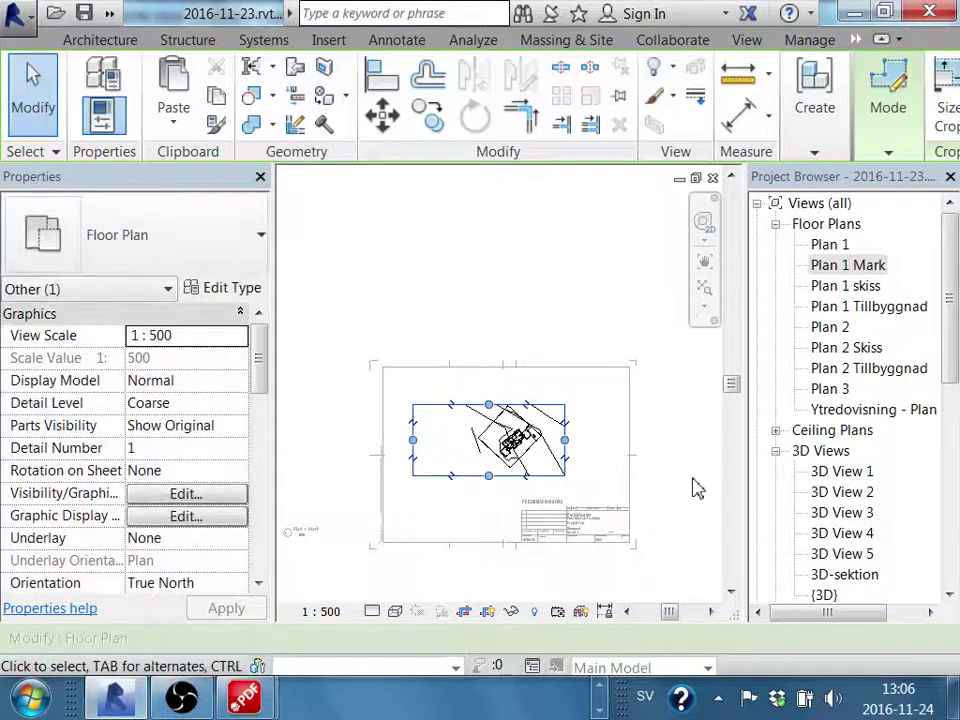
click(692, 489)
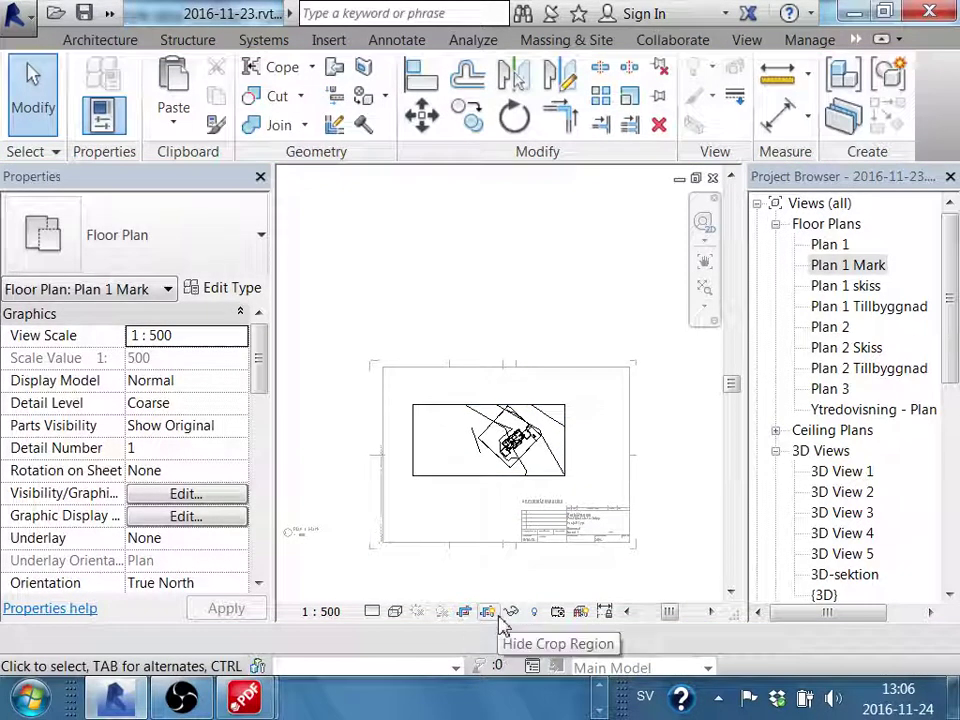
Zoom into the building corner and add a 3552 aligned dimension on the diagonal site line
scroll(553, 454, up, 4)
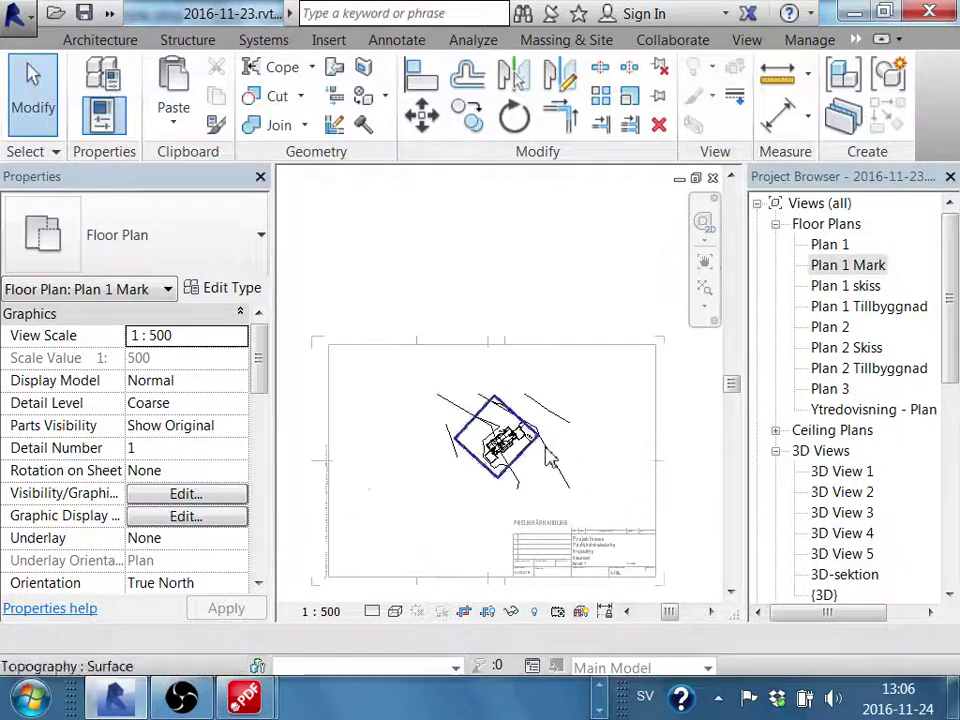
scroll(520, 481, up, 2)
scroll(520, 481, up, 2)
scroll(508, 476, up, 2)
mouse_move(508, 476)
middle_down()
mouse_move(555, 493)
mouse_move(583, 486)
middle_up()
scroll(561, 476, down, 2)
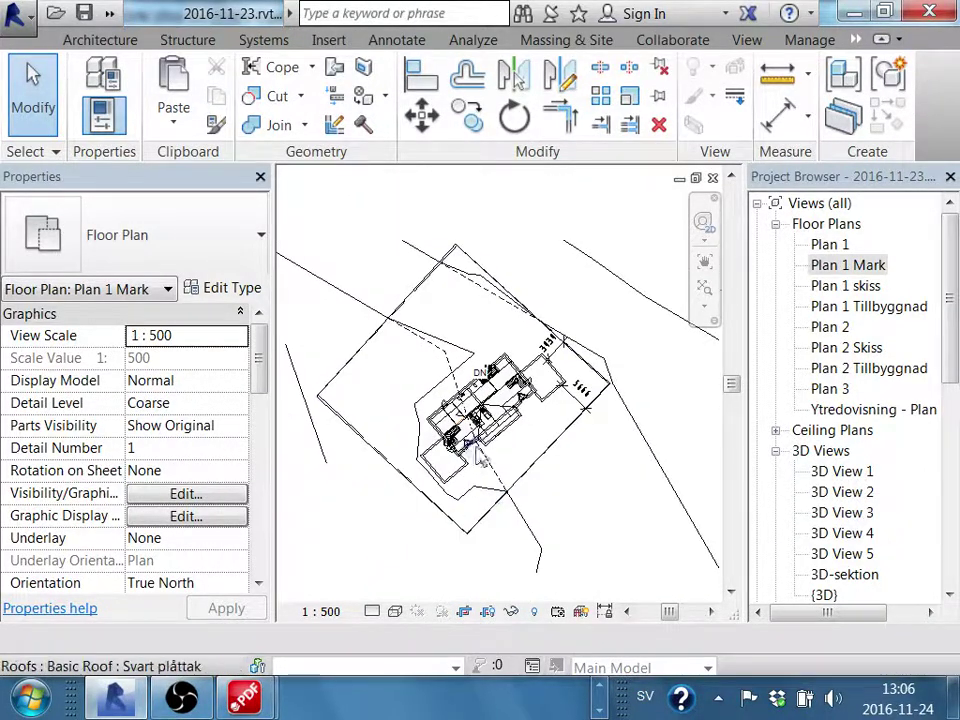
middle_drag(482, 458, 499, 435)
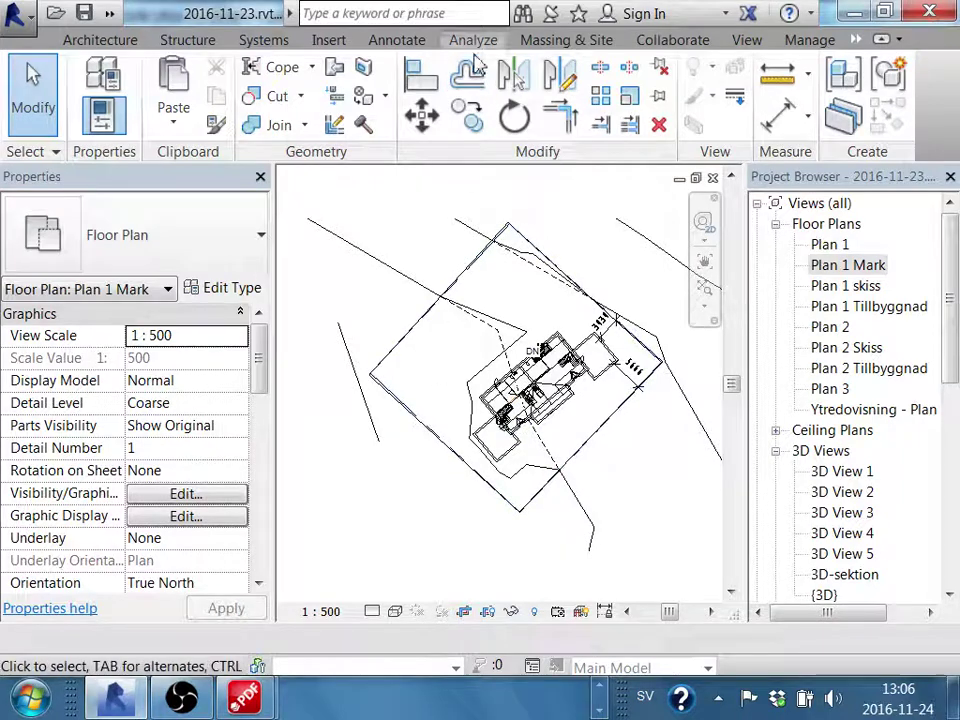
click(778, 112)
scroll(540, 482, up, 1)
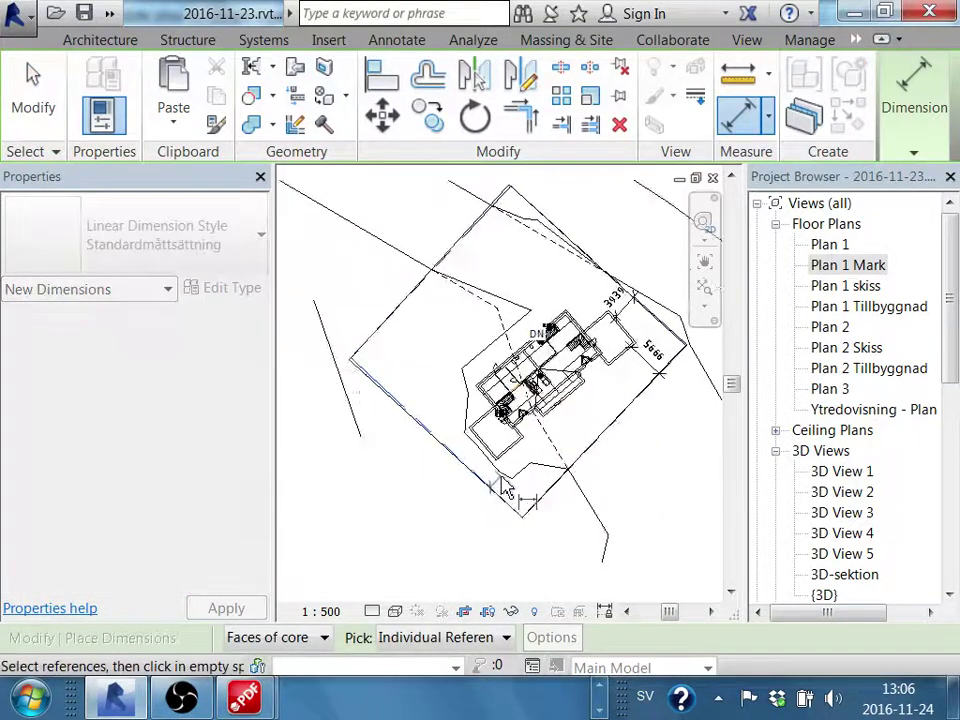
scroll(508, 484, up, 2)
scroll(500, 465, up, 2)
click(492, 460)
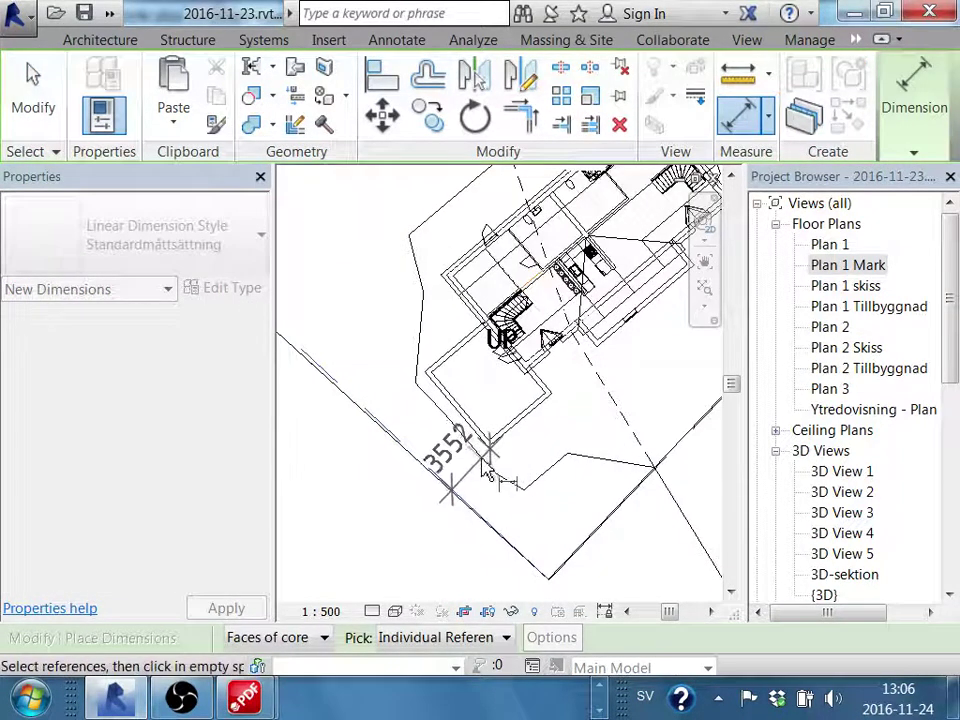
click(488, 483)
Exit the dimension tool and zoom back out to the whole sheet
scroll(490, 483, down, 2)
scroll(549, 497, down, 2)
scroll(497, 493, down, 2)
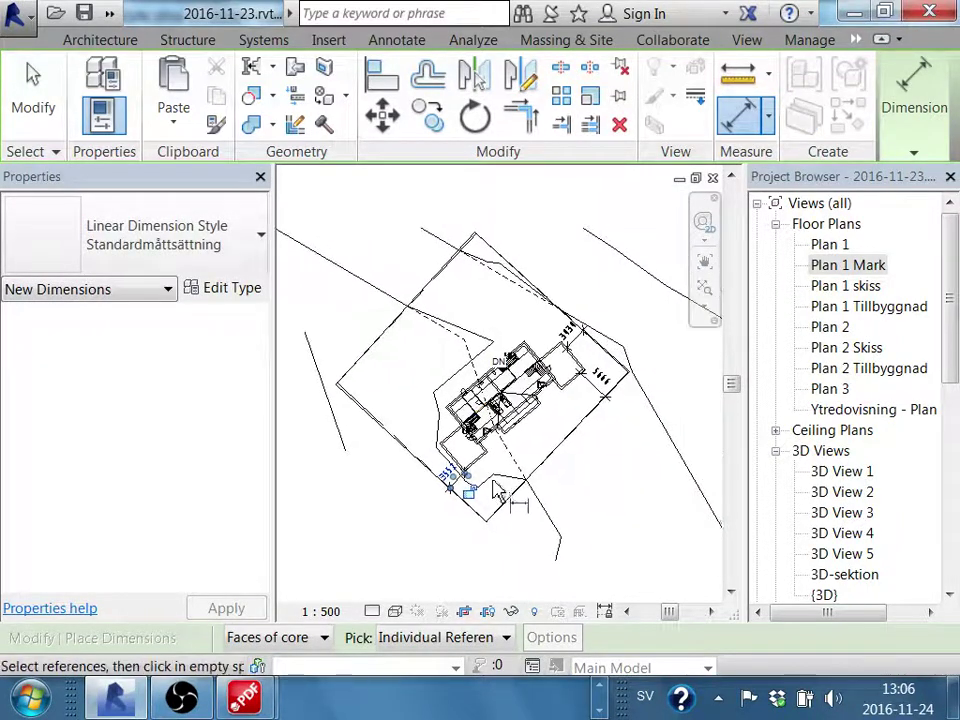
scroll(514, 497, down, 2)
scroll(487, 388, down, 2)
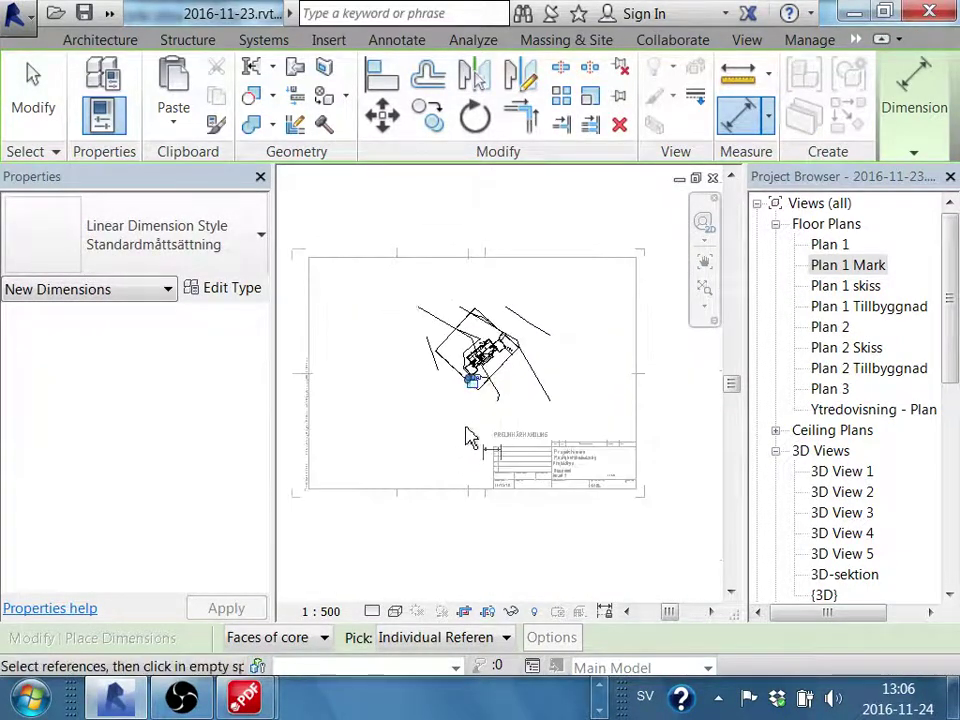
key(Escape)
middle_drag(470, 438, 489, 418)
scroll(380, 455, down, 1)
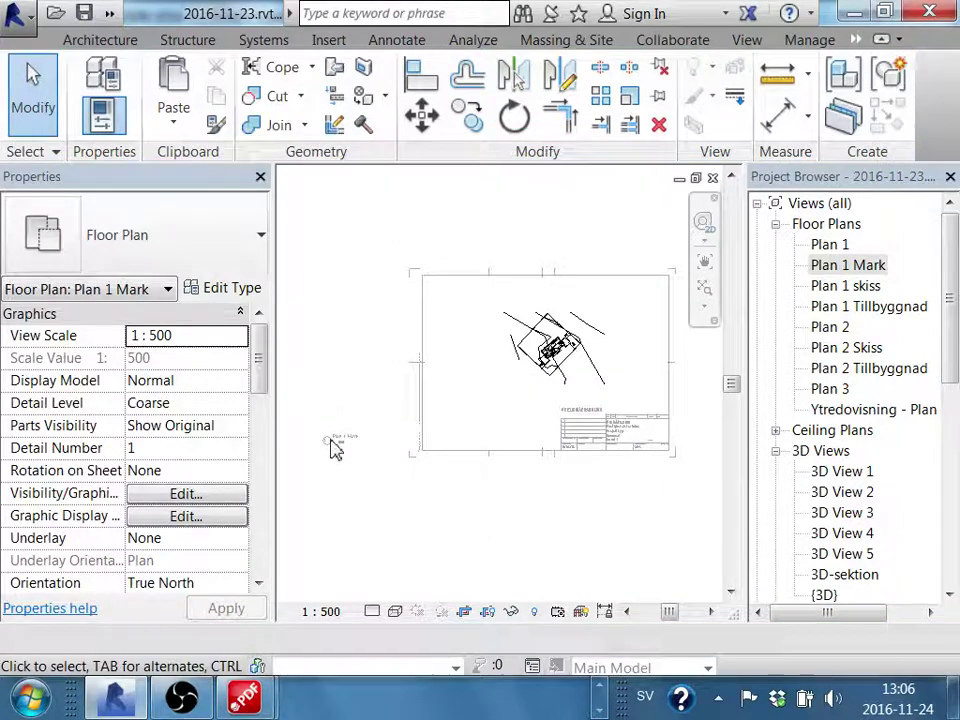
Move the Plan 1 Mark viewport title onto the sheet
click(340, 446)
mouse_move(340, 446)
mouse_down()
mouse_move(476, 428)
mouse_move(511, 450)
mouse_up()
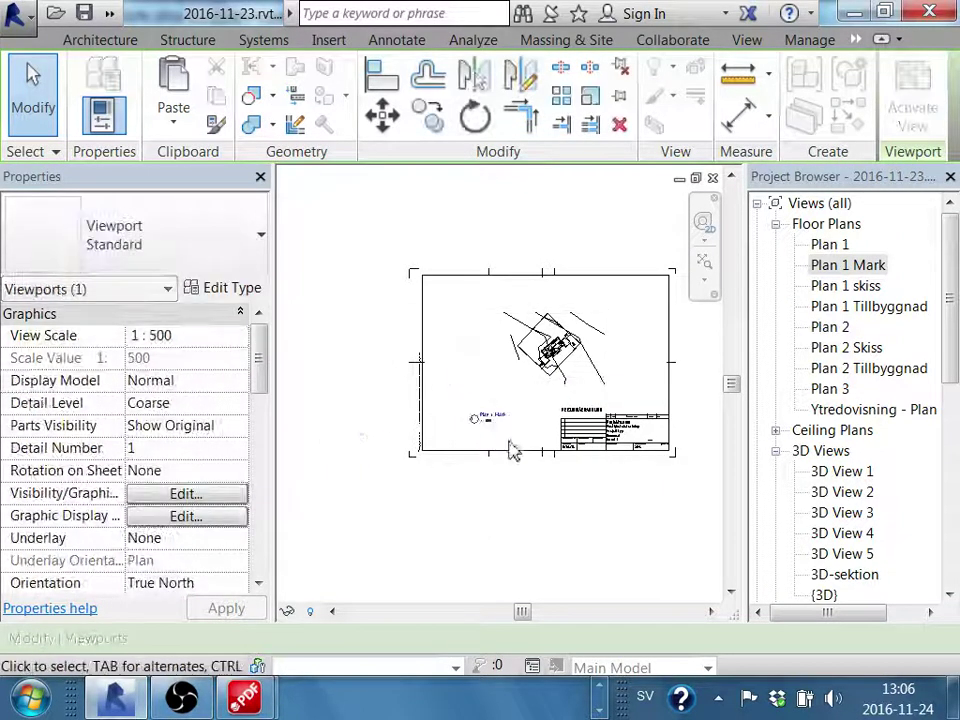
click(508, 504)
scroll(508, 439, up, 1)
scroll(570, 439, up, 2)
scroll(577, 420, up, 2)
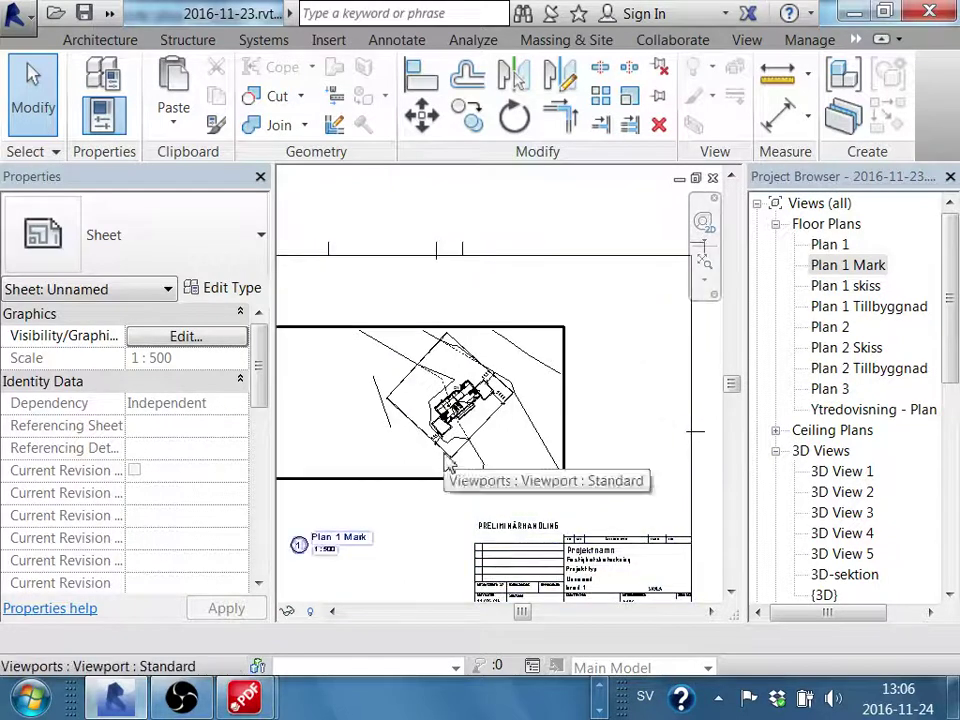
Draw detail lines forming the arrow shaft and one arrowhead side
click(396, 40)
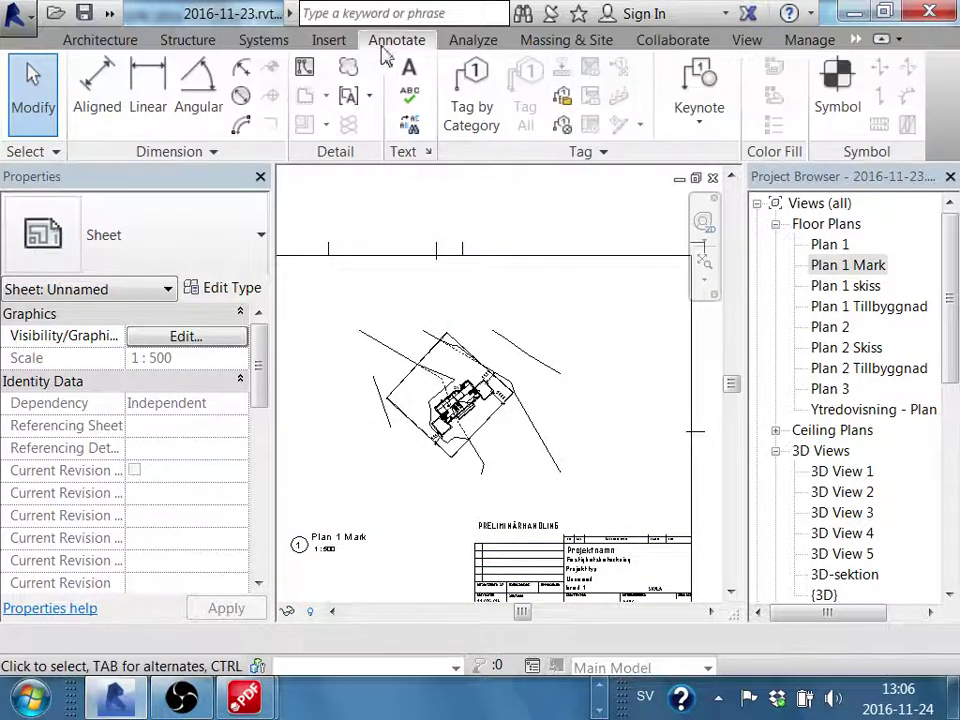
click(306, 72)
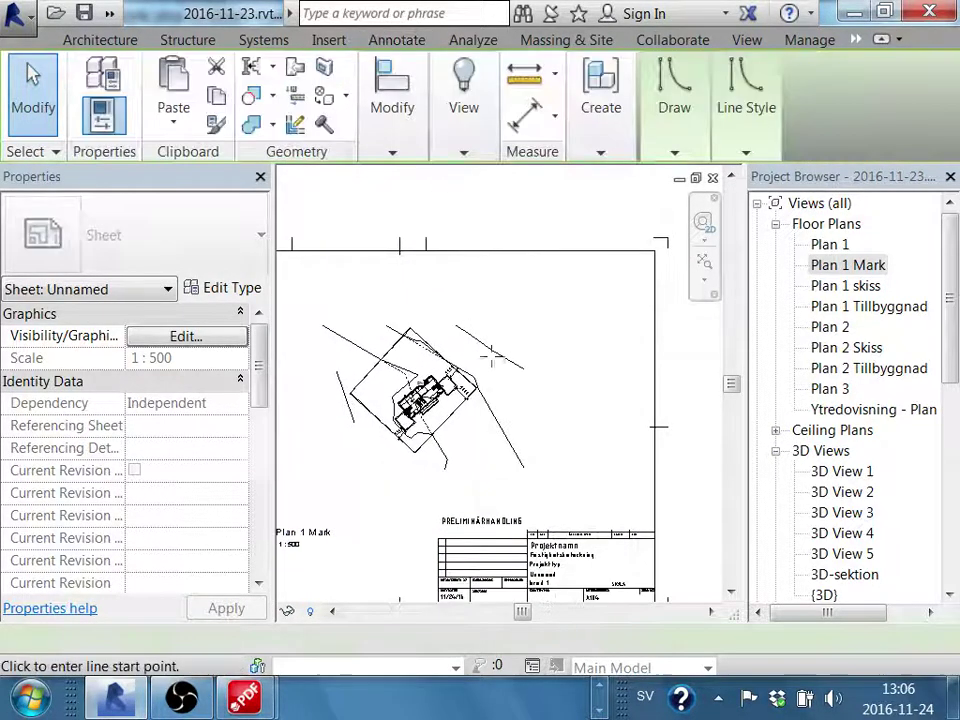
click(562, 320)
scroll(555, 345, up, 2)
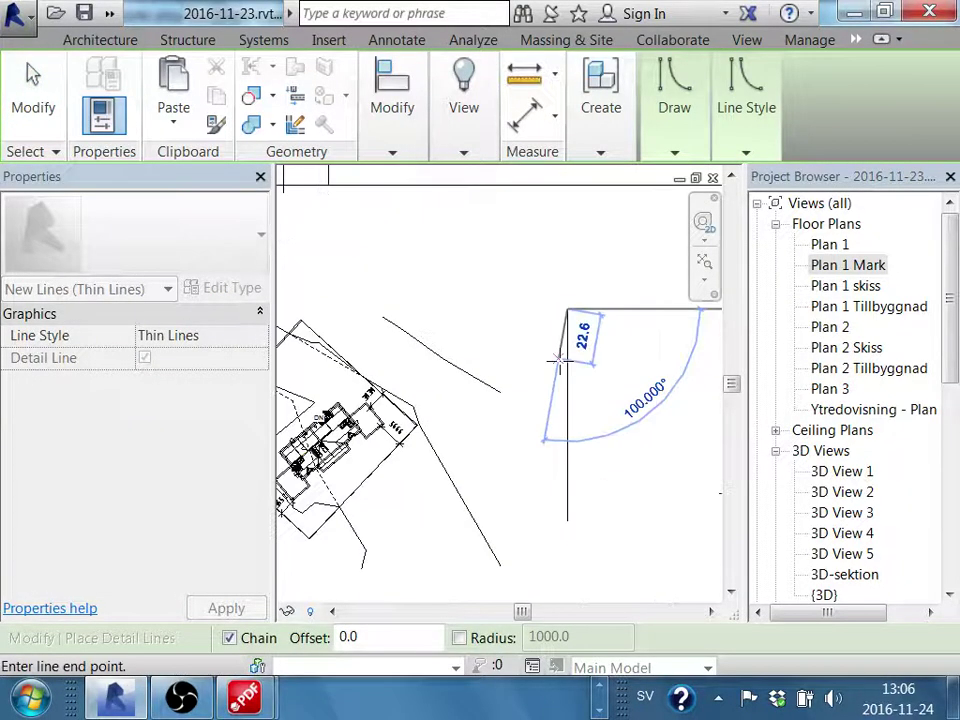
click(557, 343)
scroll(565, 352, up, 3)
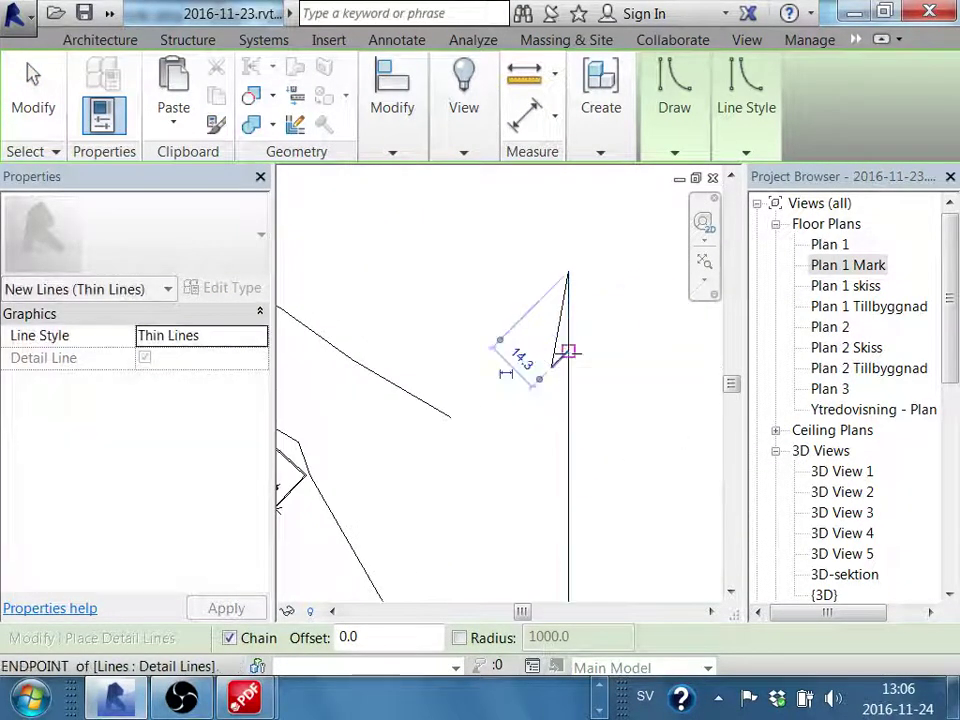
click(566, 350)
key(Escape)
key(Escape)
Mirror the arrowhead lines about the vertical line to complete the north arrow
drag(516, 242, 638, 437)
click(390, 80)
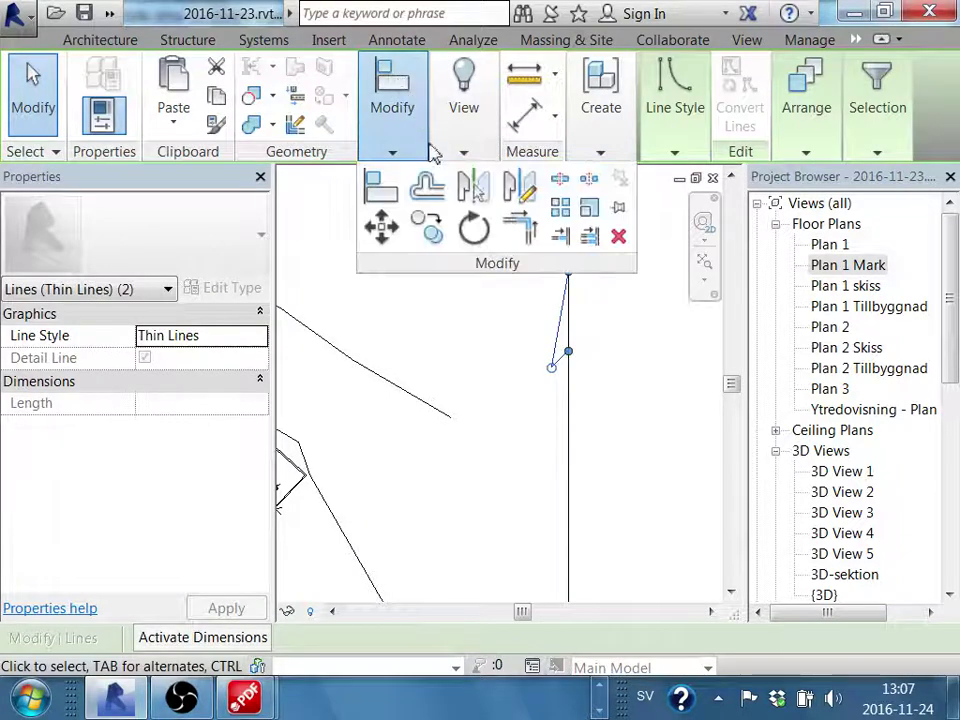
click(475, 190)
click(570, 430)
key(Escape)
scroll(561, 411, down, 2)
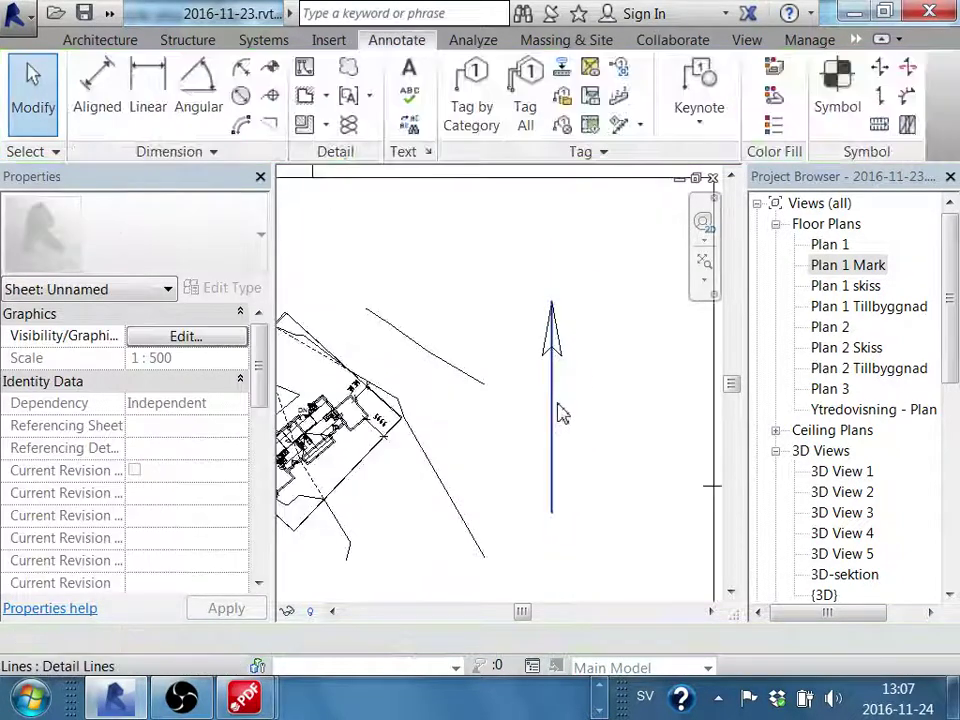
scroll(590, 417, down, 1)
middle_drag(609, 424, 620, 398)
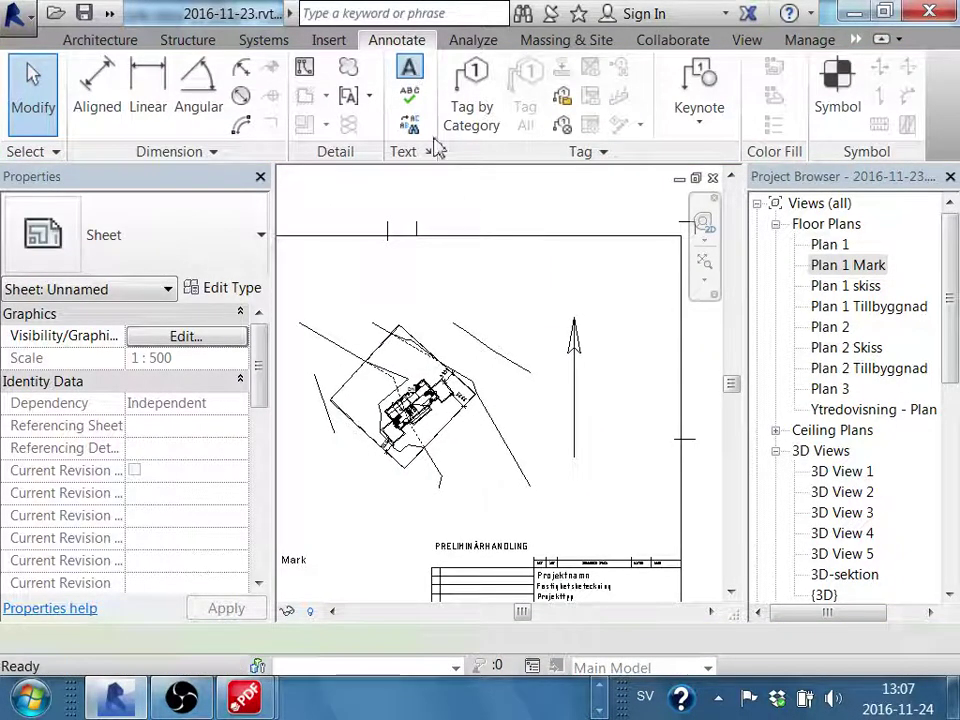
click(409, 78)
Duplicate the 3.5 mm ISO text type as 'stor' with text size 10
click(225, 288)
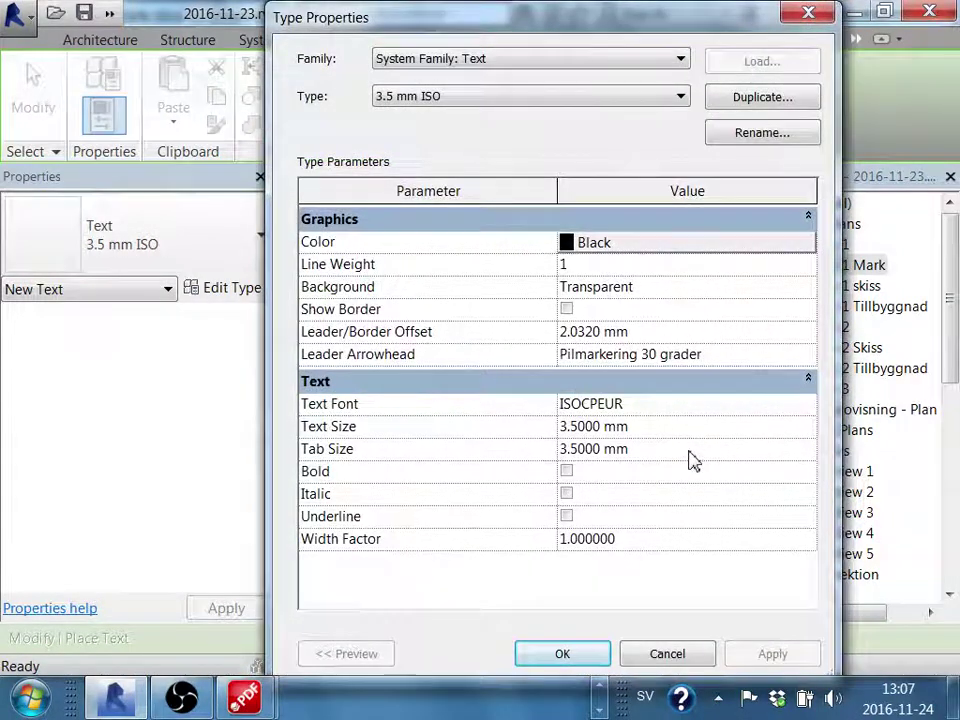
click(742, 104)
text(text)
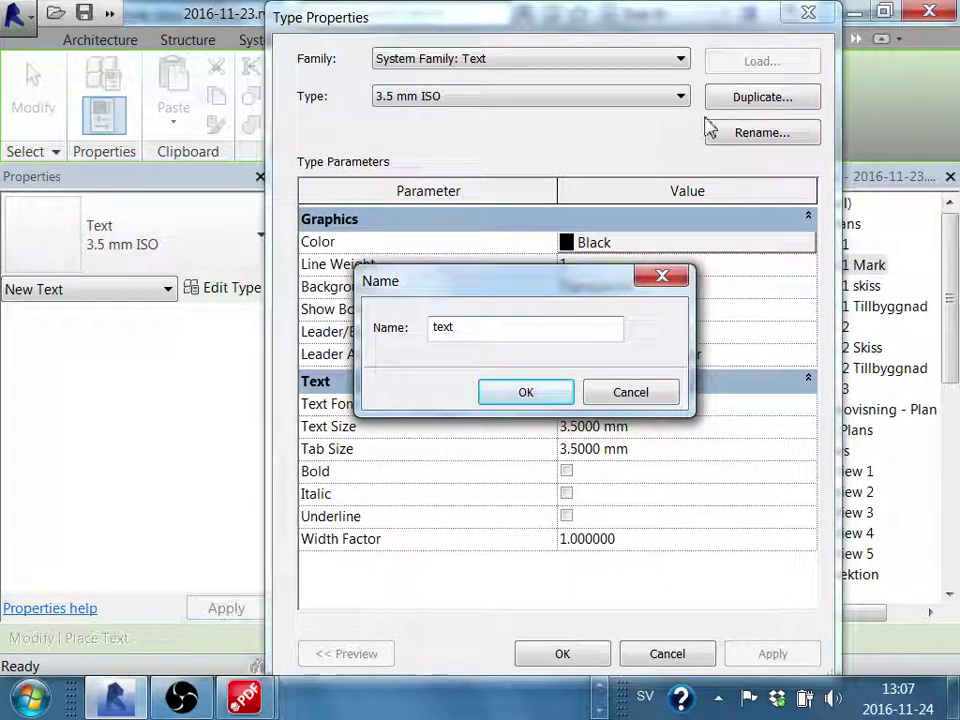
text( stor)
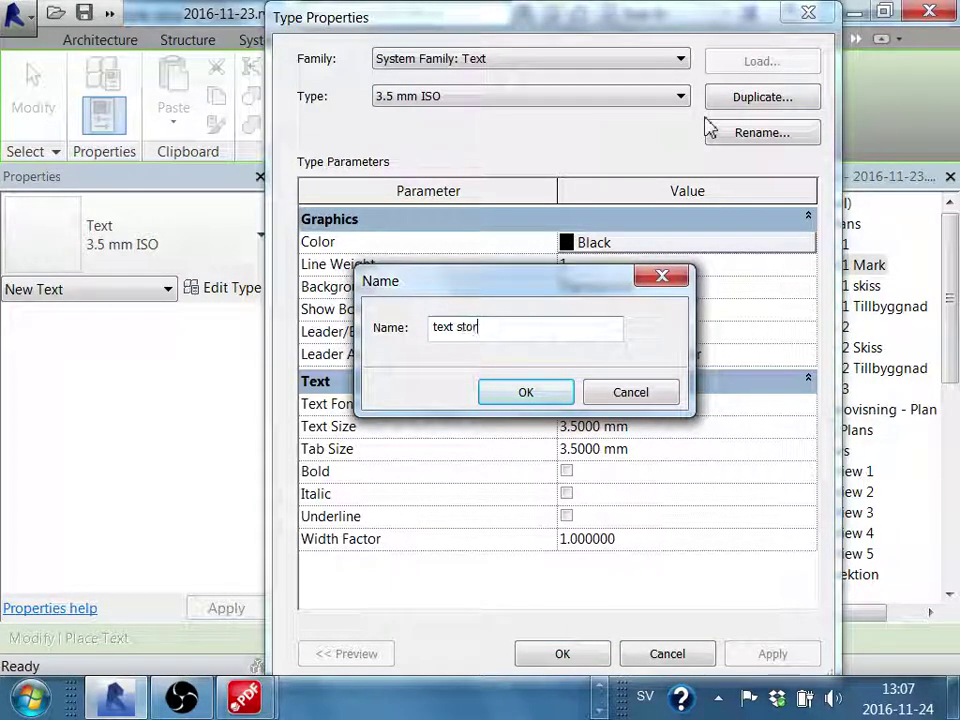
key(Return)
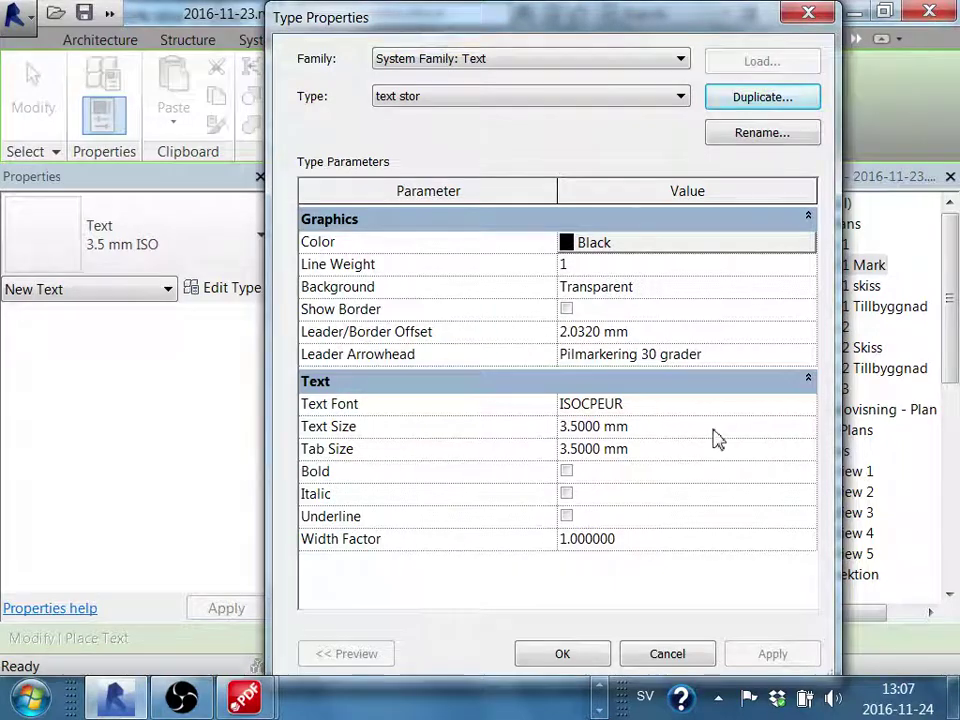
click(717, 434)
text(1)
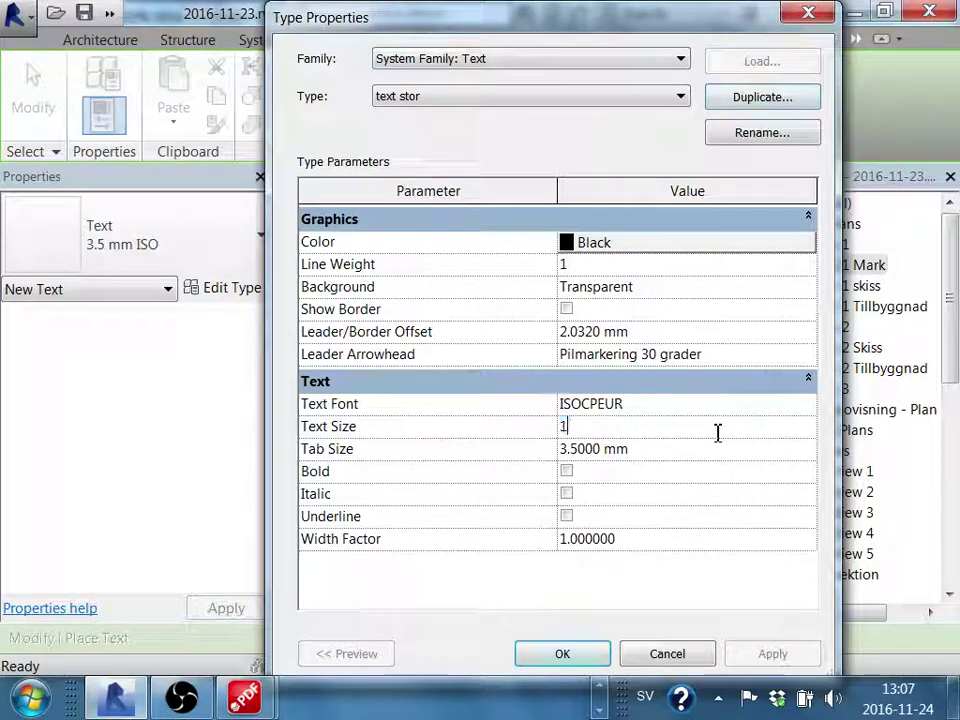
text(0)
click(587, 654)
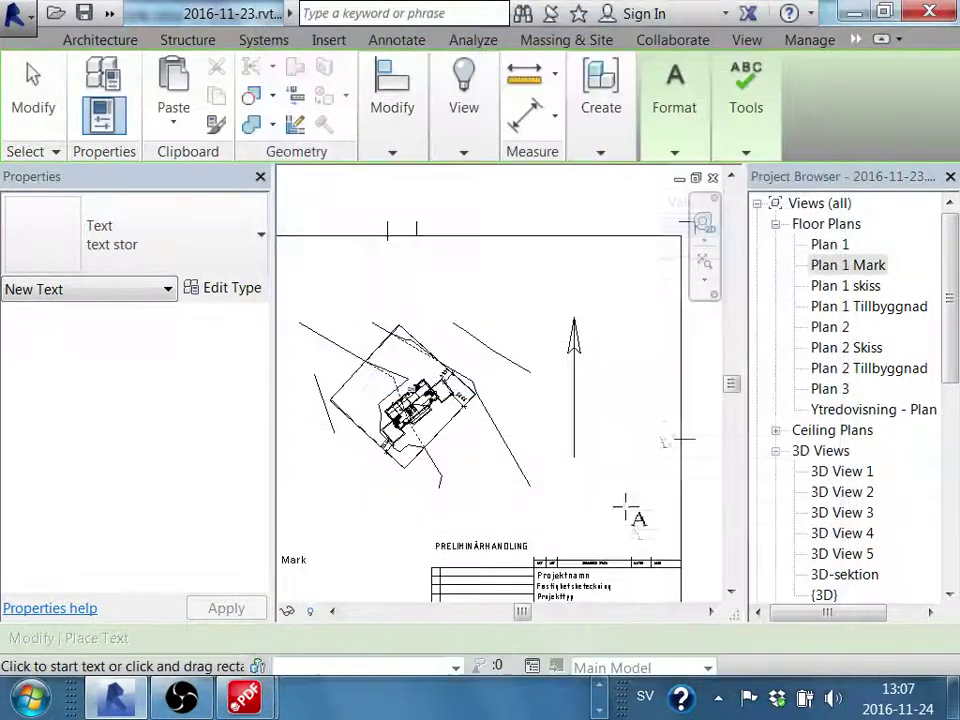
Place an 'N' text note on the north arrow and zoom out to the sheet
click(576, 384)
text(N)
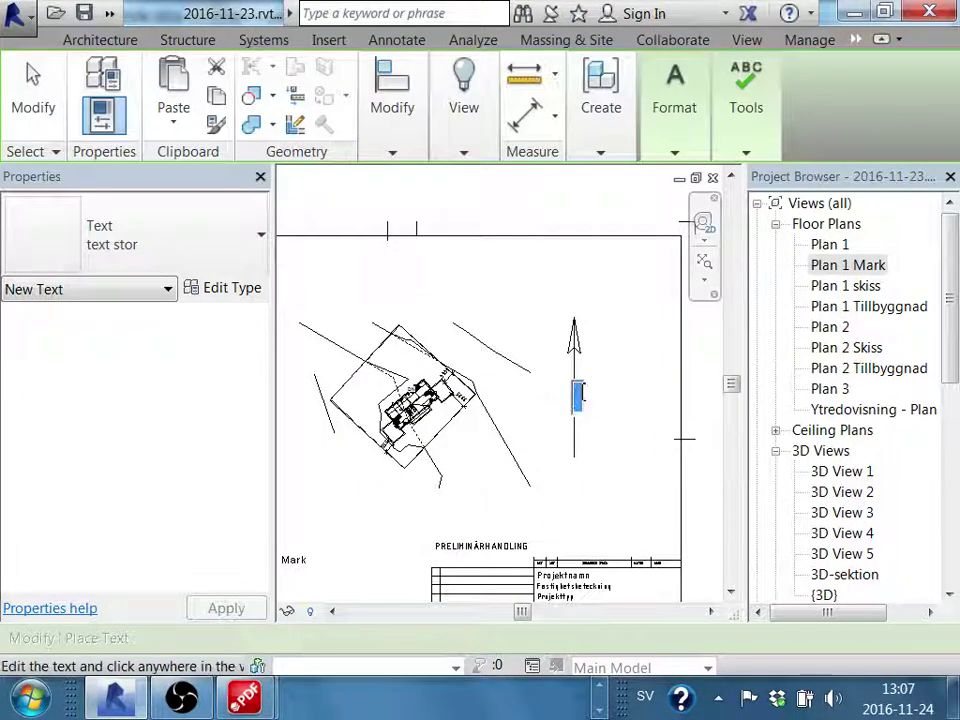
click(654, 488)
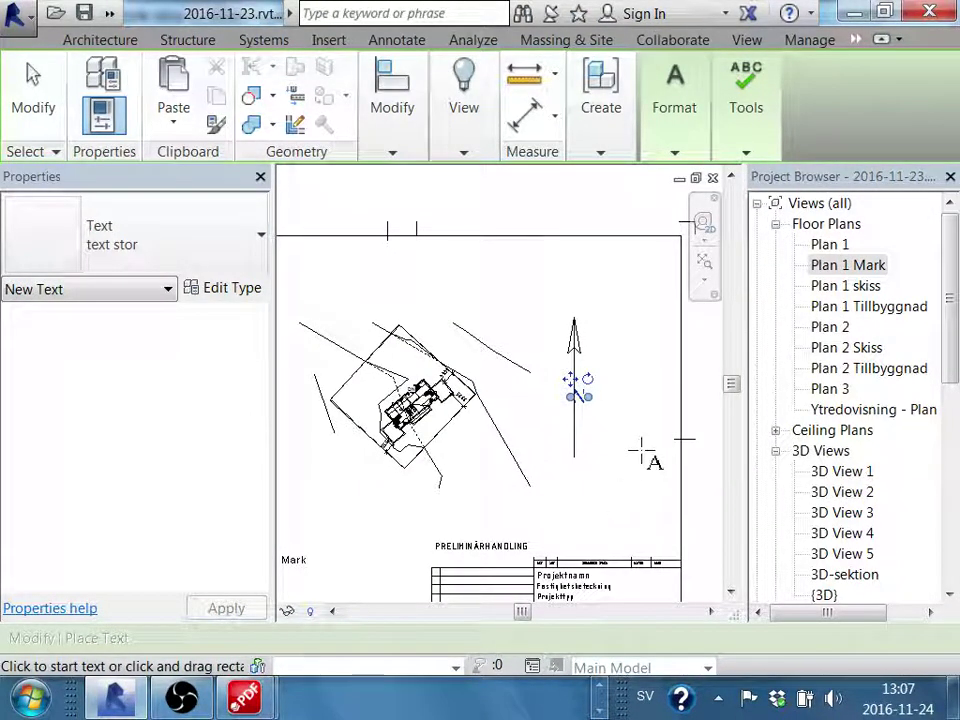
key(Escape)
click(579, 396)
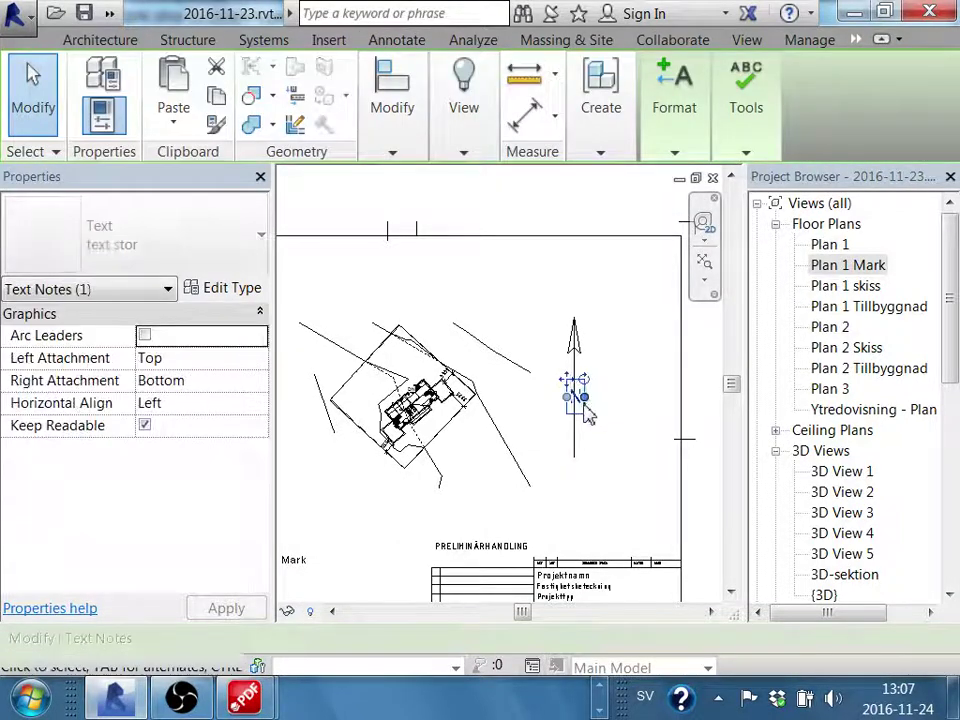
click(415, 600)
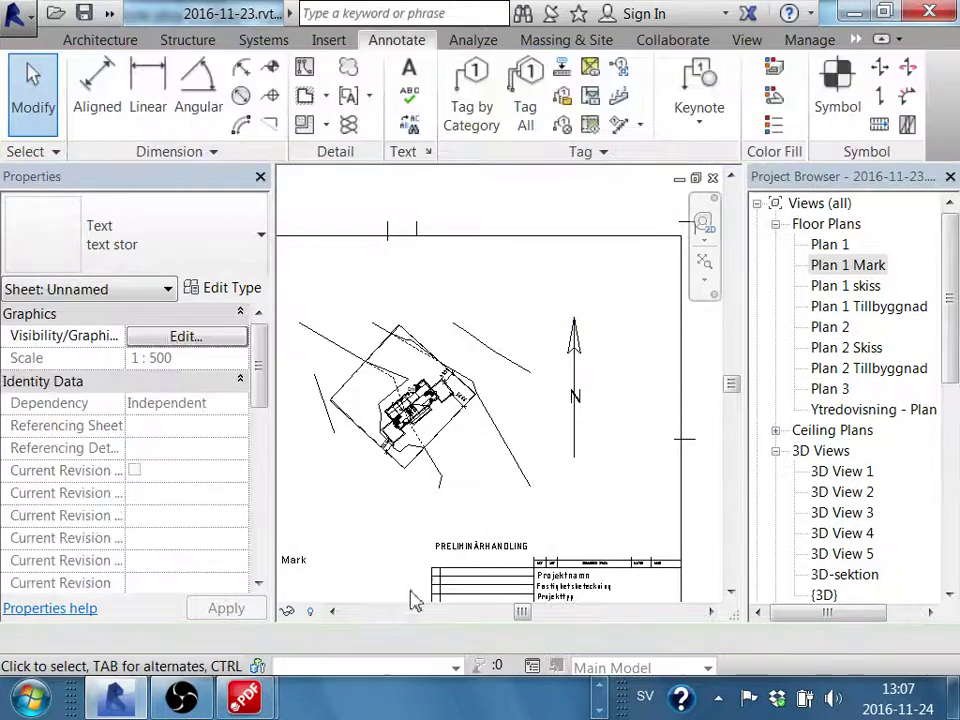
scroll(508, 489, down, 4)
middle_drag(561, 476, 542, 443)
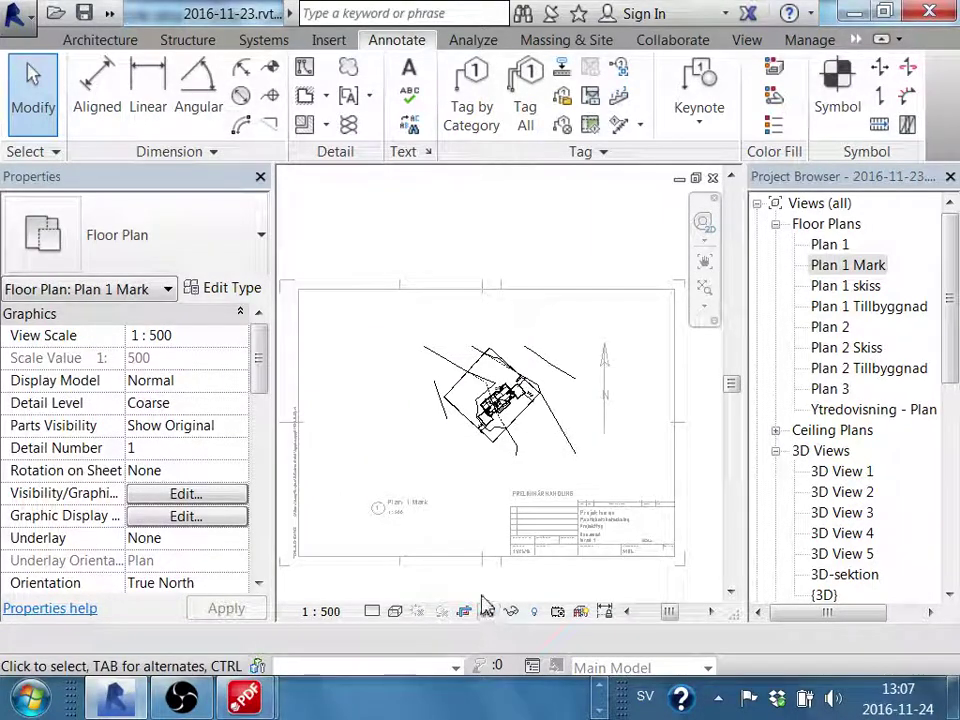
Reveal hidden elements and pan across the hidden site photo
click(537, 613)
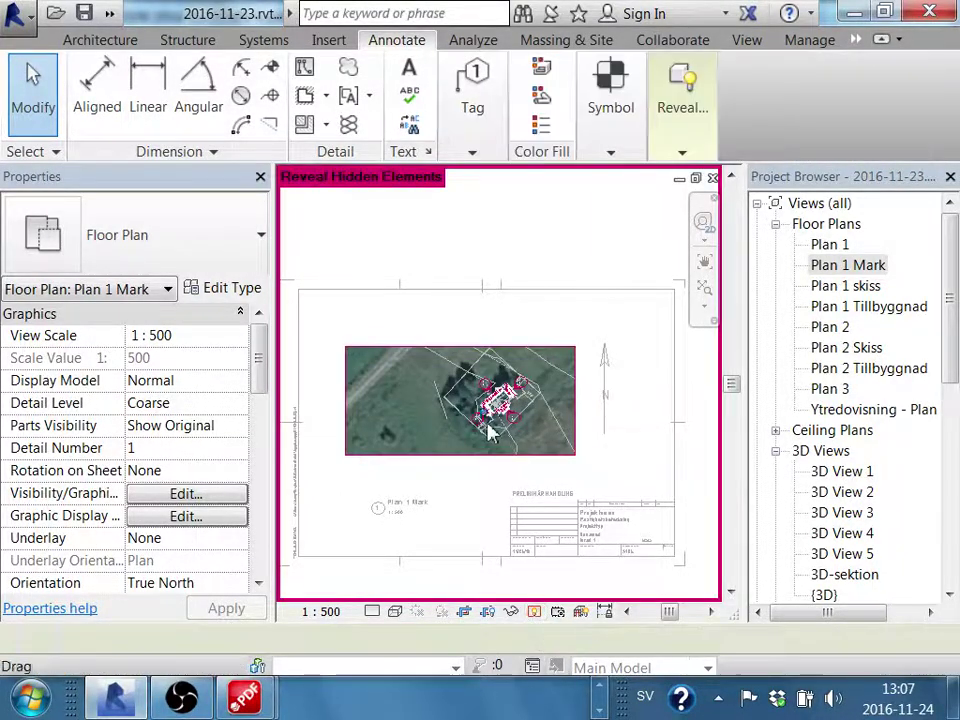
scroll(492, 435, up, 2)
scroll(515, 476, up, 2)
middle_drag(519, 481, 602, 525)
scroll(570, 553, down, 2)
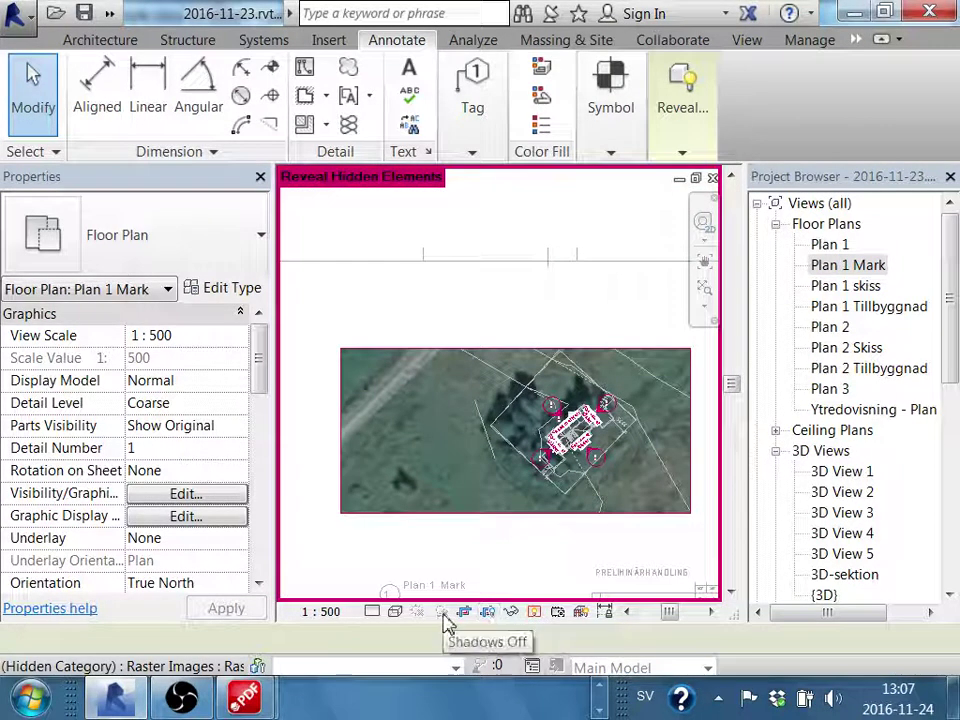
scroll(489, 501, up, 3)
scroll(600, 530, up, 1)
middle_drag(600, 530, 521, 548)
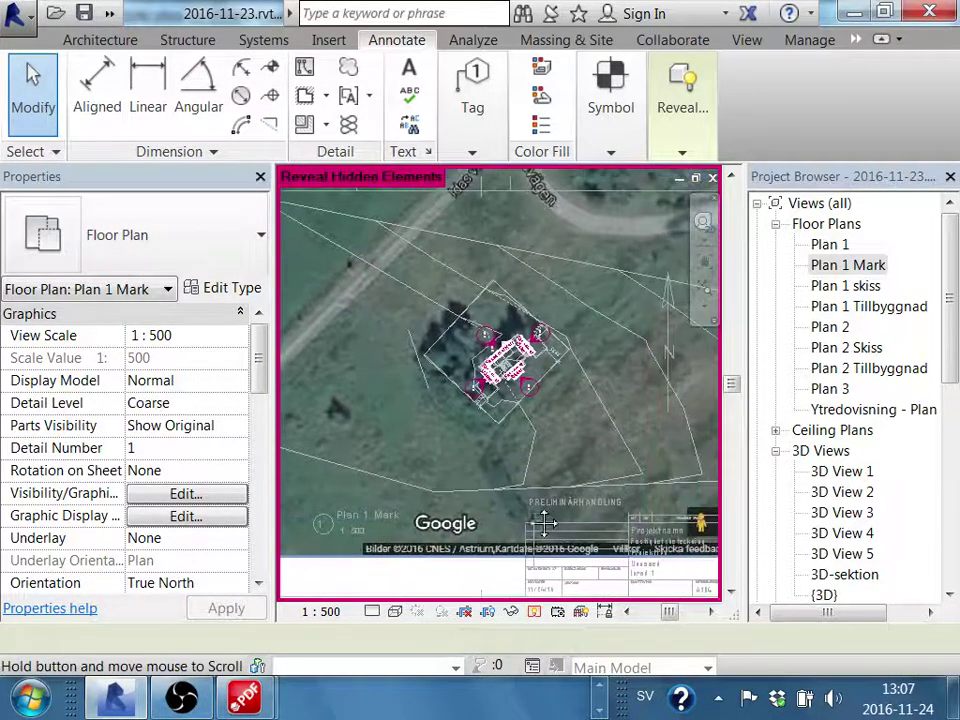
scroll(481, 533, down, 1)
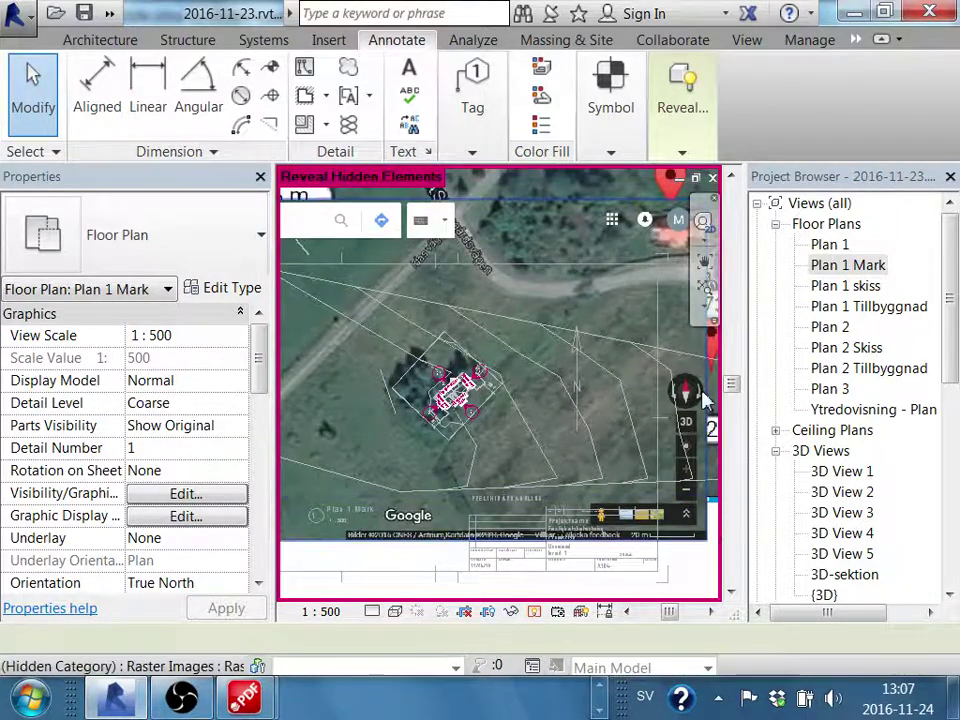
Turn hidden elements off again and enable Crop View for Plan 1 Mark
scroll(682, 400, up, 1)
middle_drag(680, 432, 666, 447)
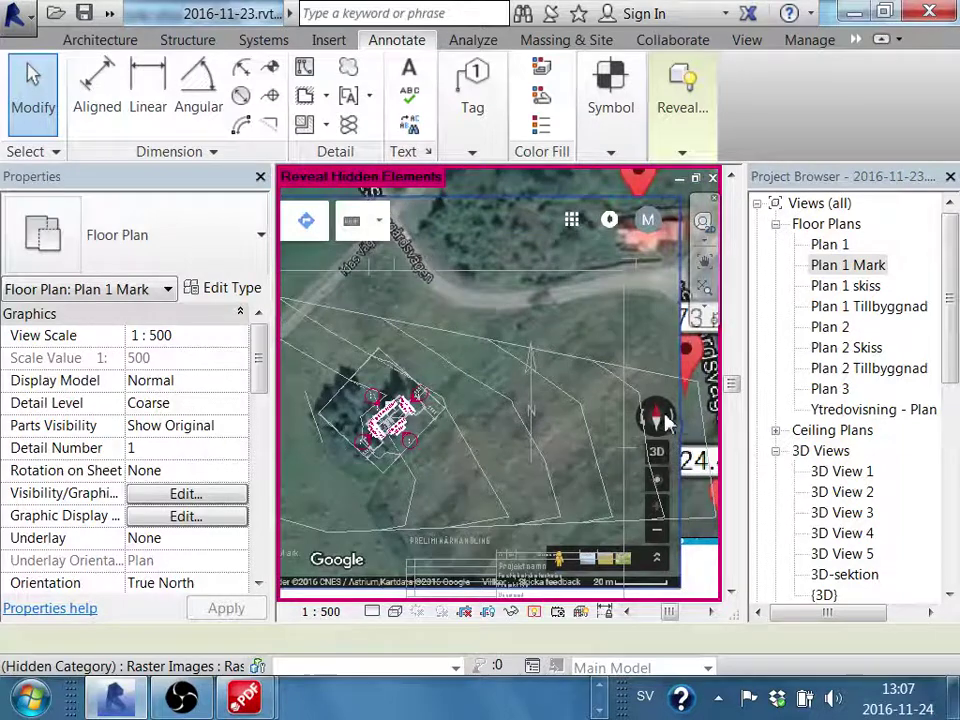
click(533, 612)
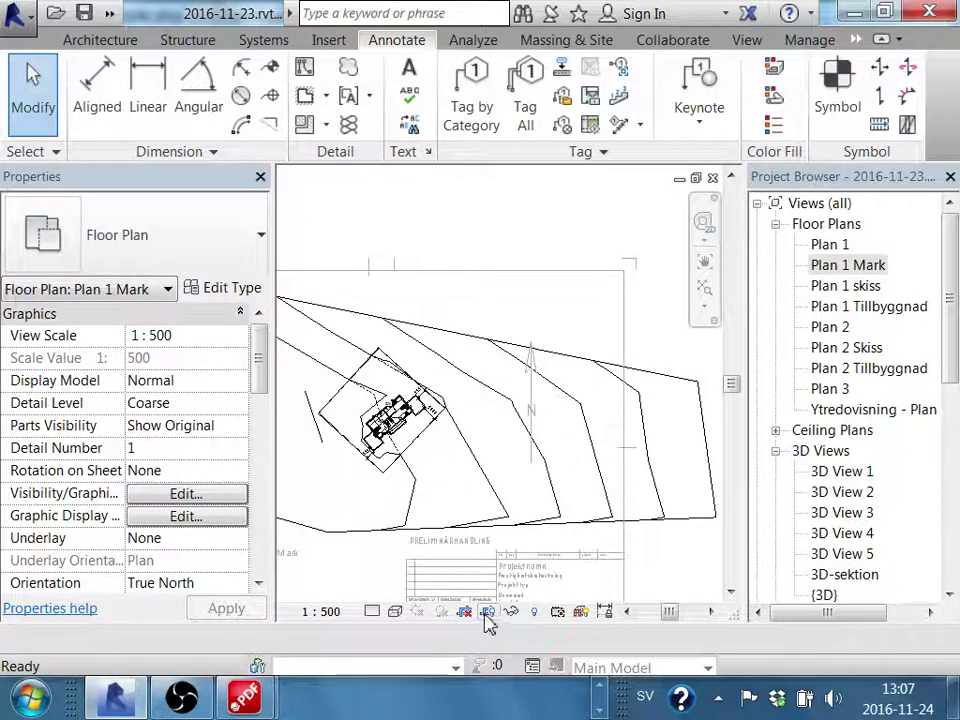
click(488, 613)
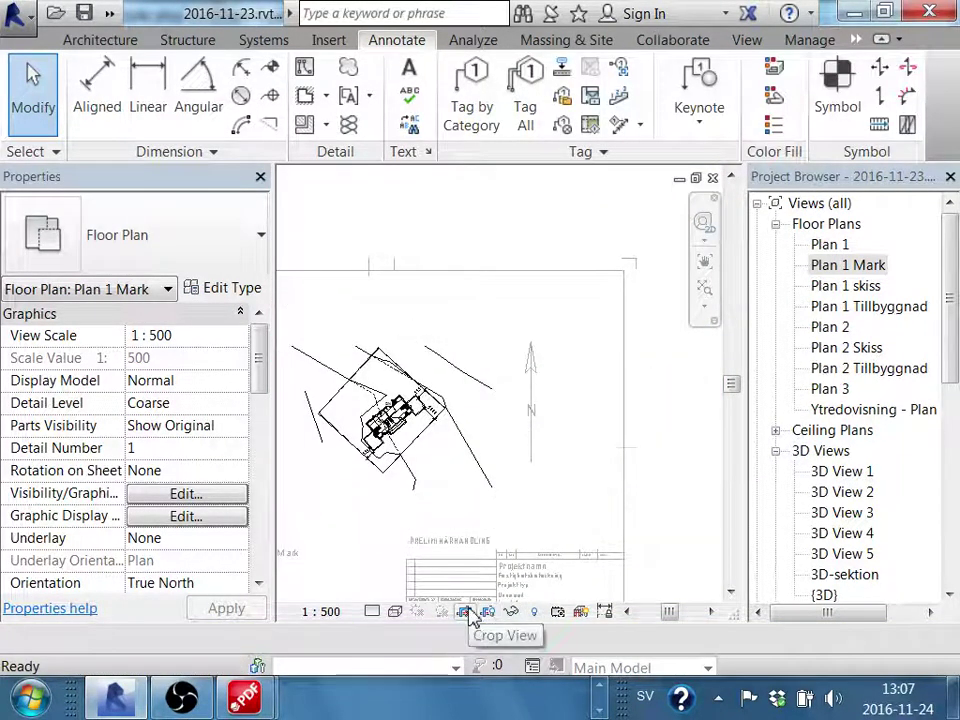
Deactivate the viewport and zoom into the sheet's title block
double_click(598, 490)
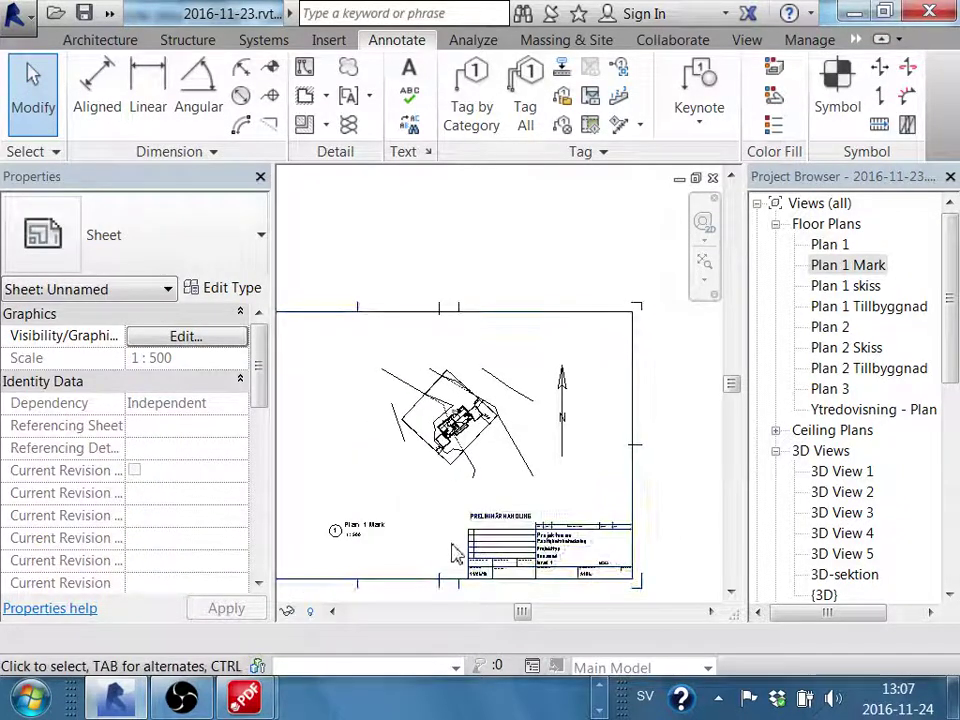
scroll(453, 553, up, 1)
scroll(349, 551, up, 2)
scroll(530, 525, up, 2)
scroll(510, 485, up, 2)
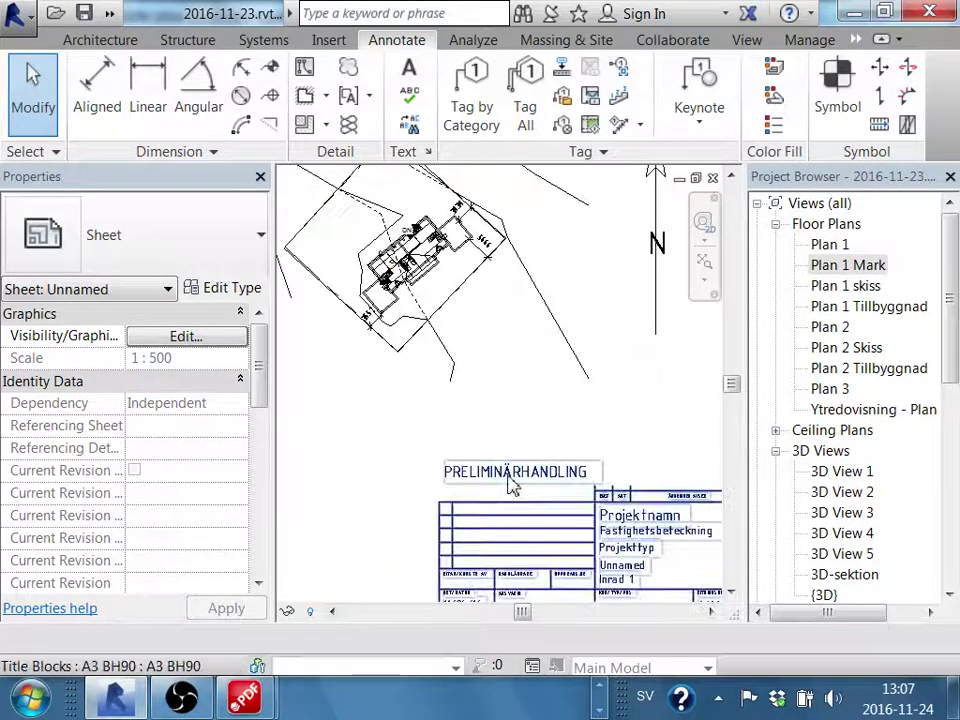
Change the PRELIMINÄRHANDLING heading to 'Bygglovshandling', then select the Projektnamn label
double_click(512, 486)
click(562, 474)
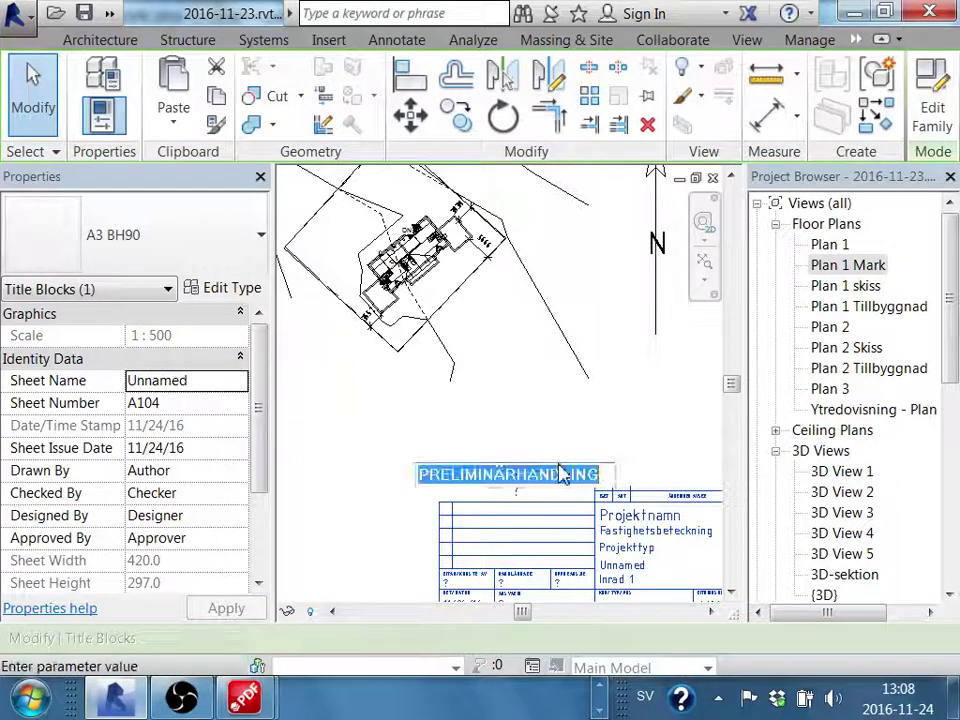
text(Bygglo)
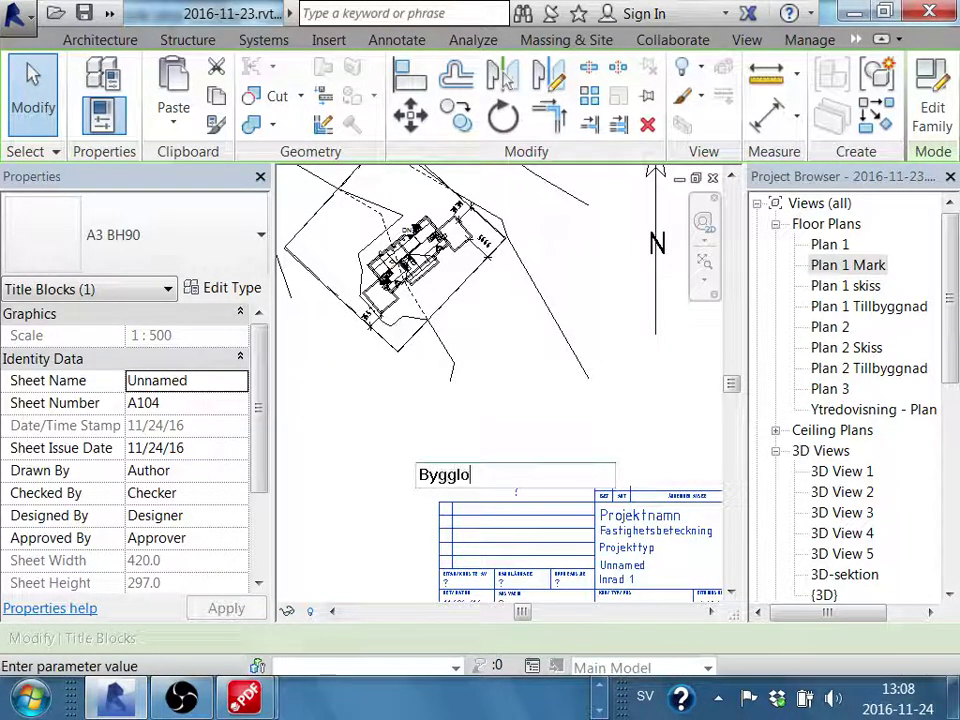
text(vshandling)
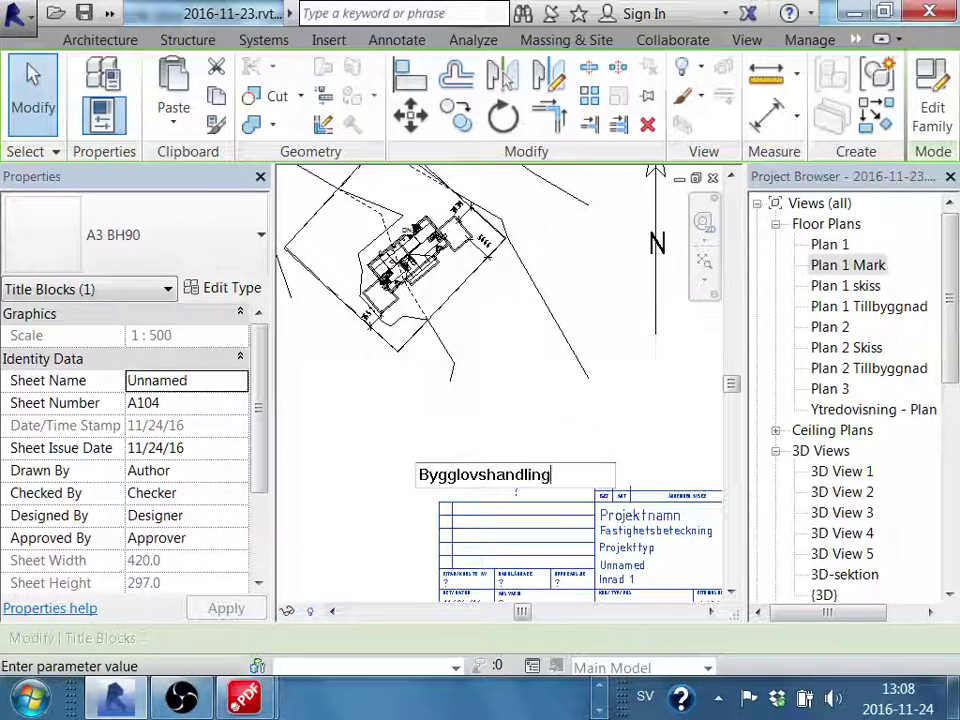
click(628, 429)
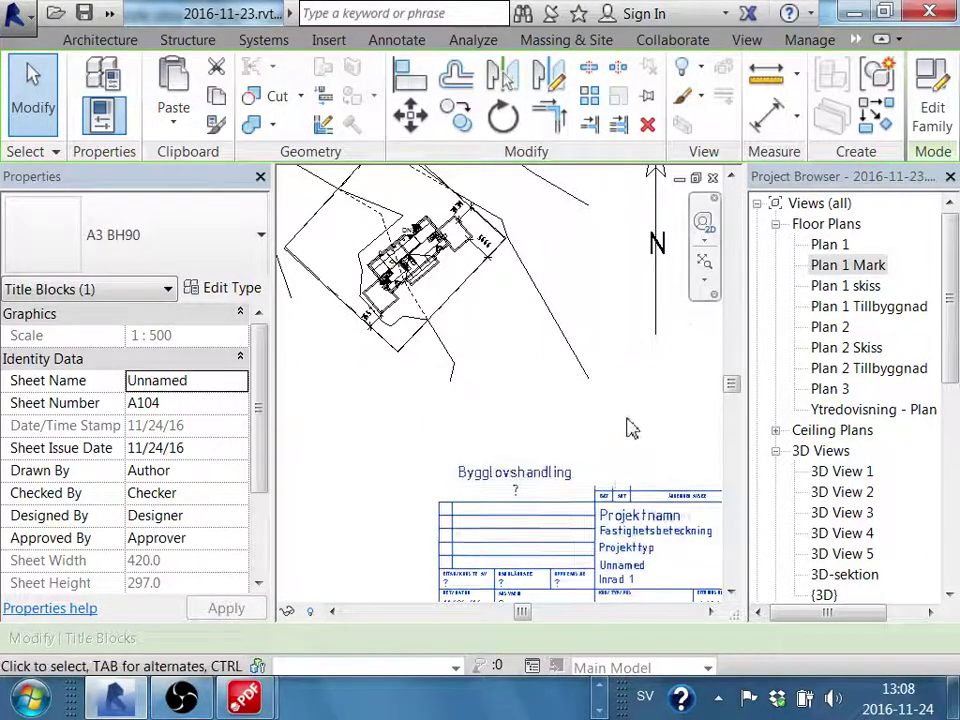
middle_drag(647, 456, 585, 423)
click(597, 483)
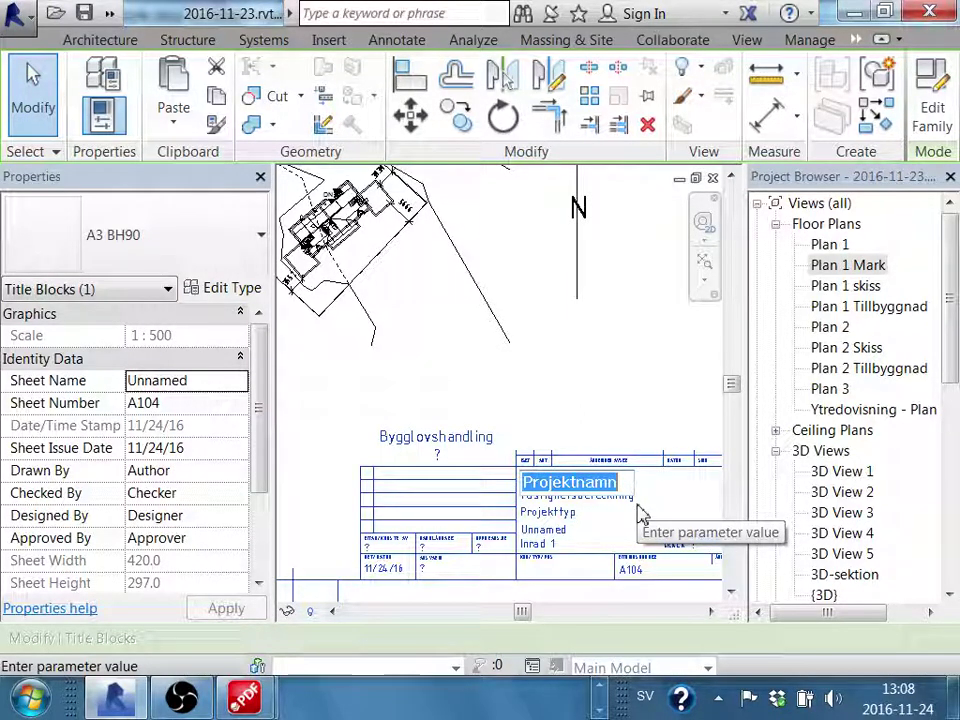
Fill in the title block's project name and property designation labels
text(Marcus v)
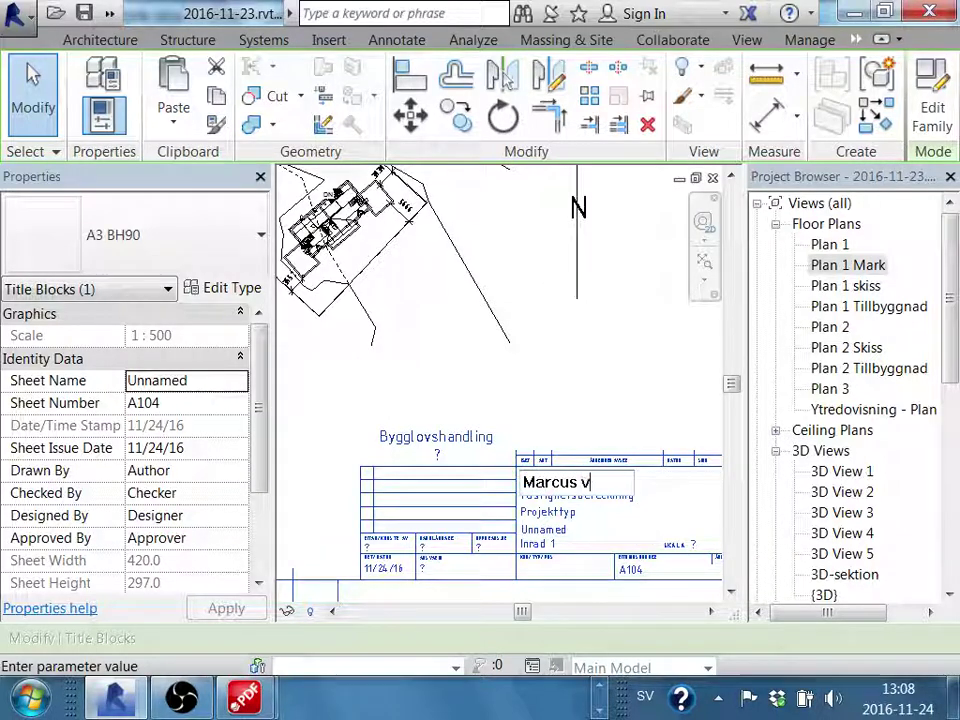
text(g)
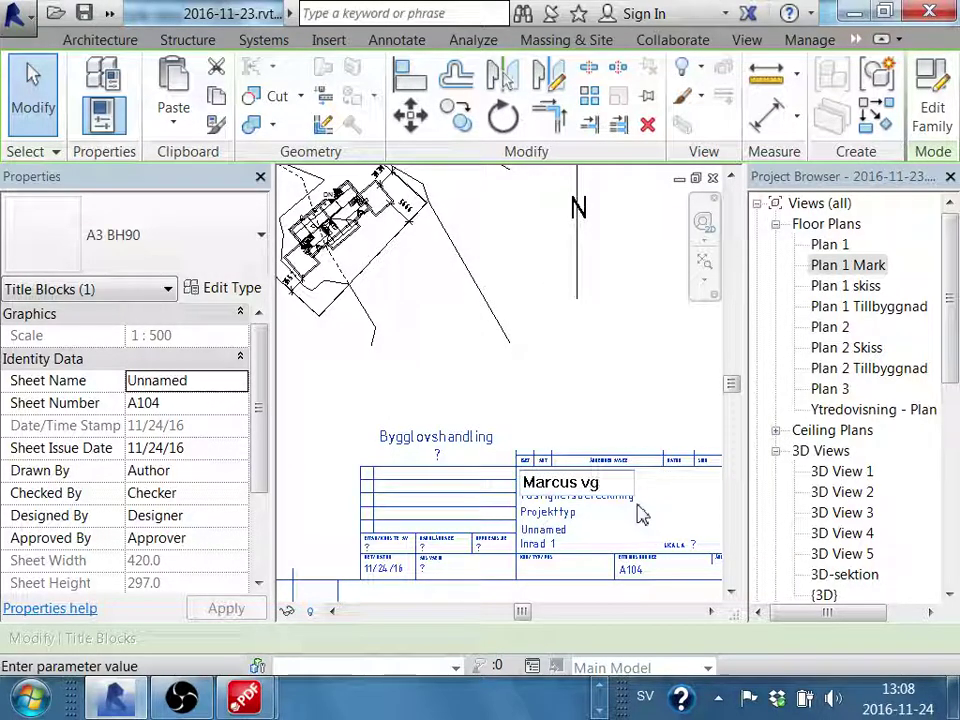
key(BackSpace)
text(ä)
key(Return)
click(608, 499)
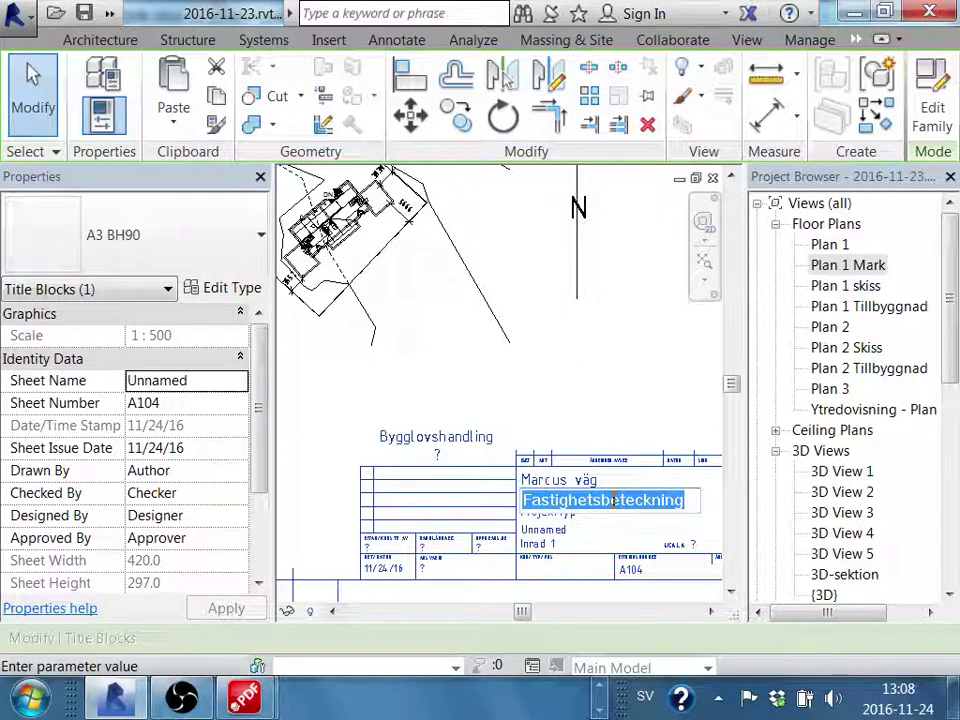
text(K)
text(opparås 1)
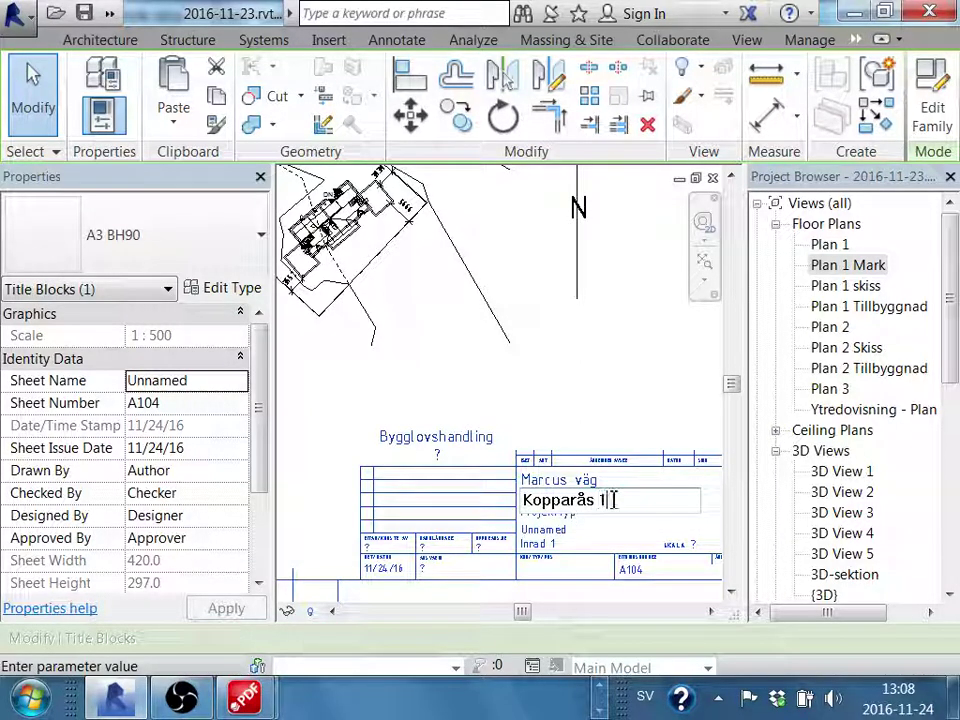
text(56)
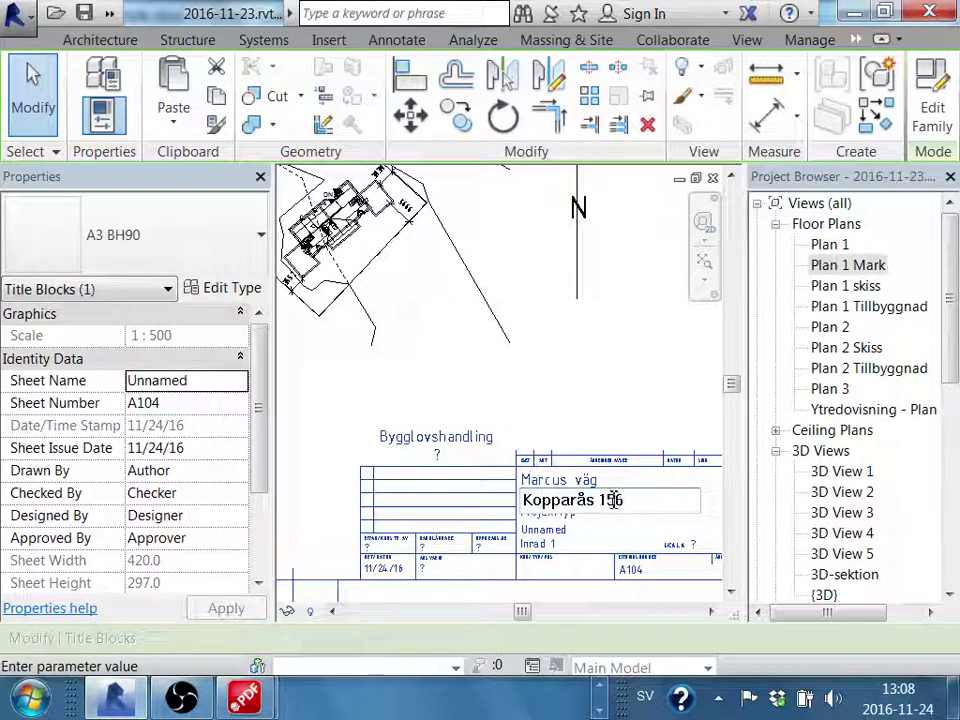
key(BackSpace)
key(BackSpace)
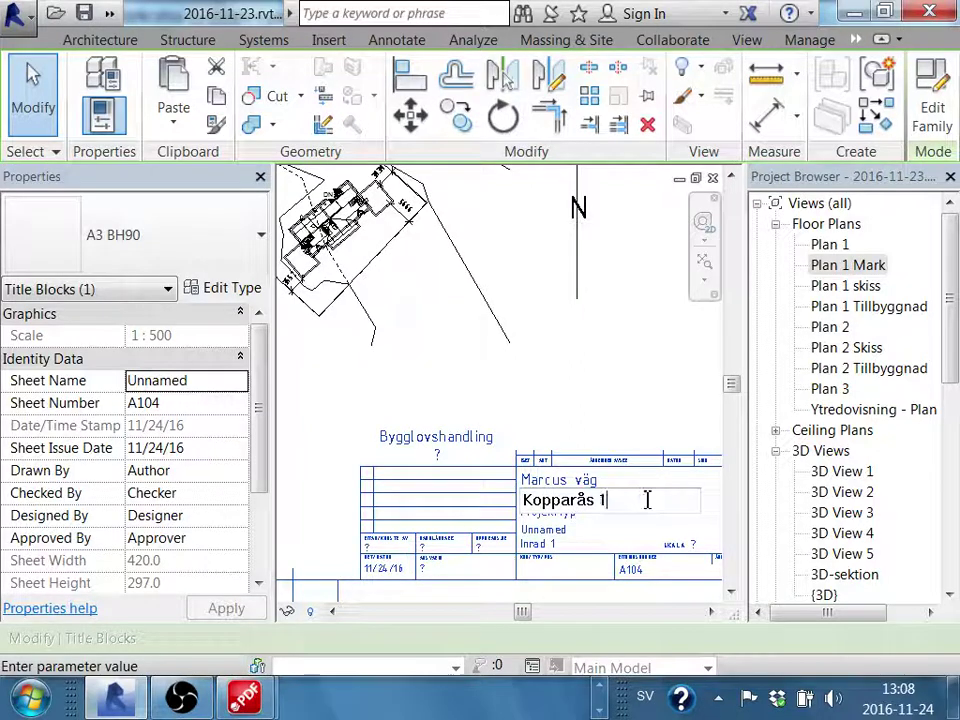
text(:56)
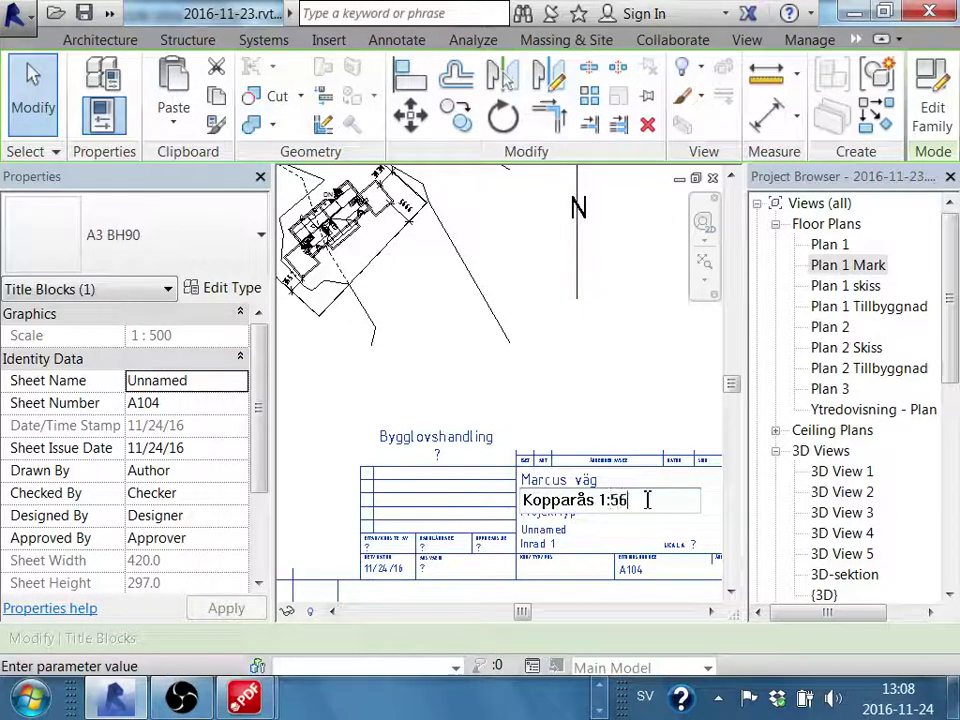
click(611, 379)
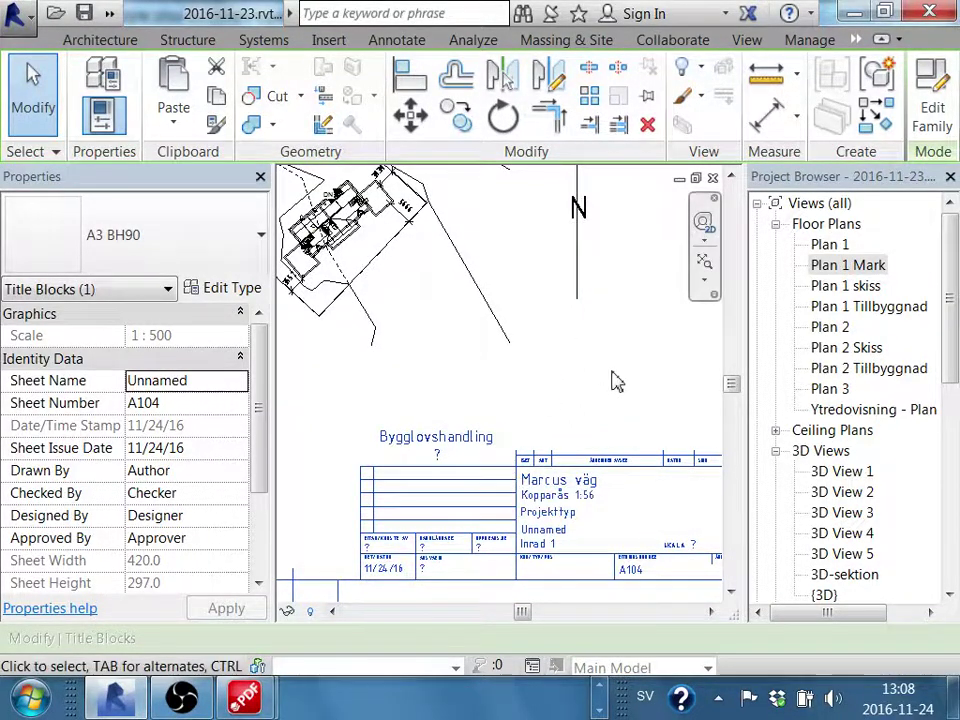
Set the title block's project type to Nybyggnad
click(577, 515)
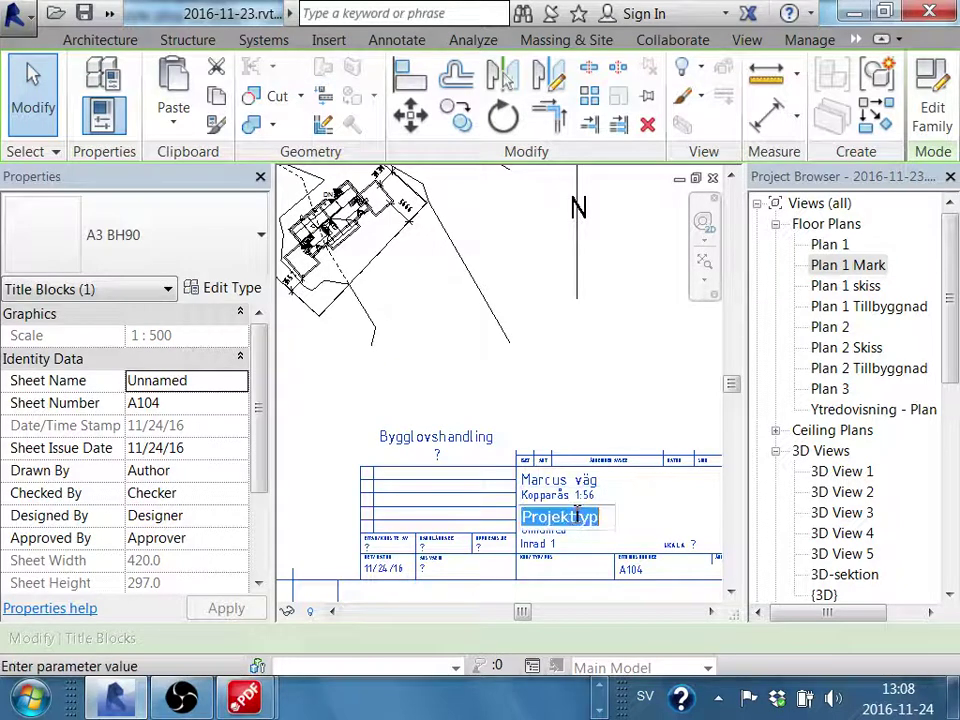
text(Nybyggna)
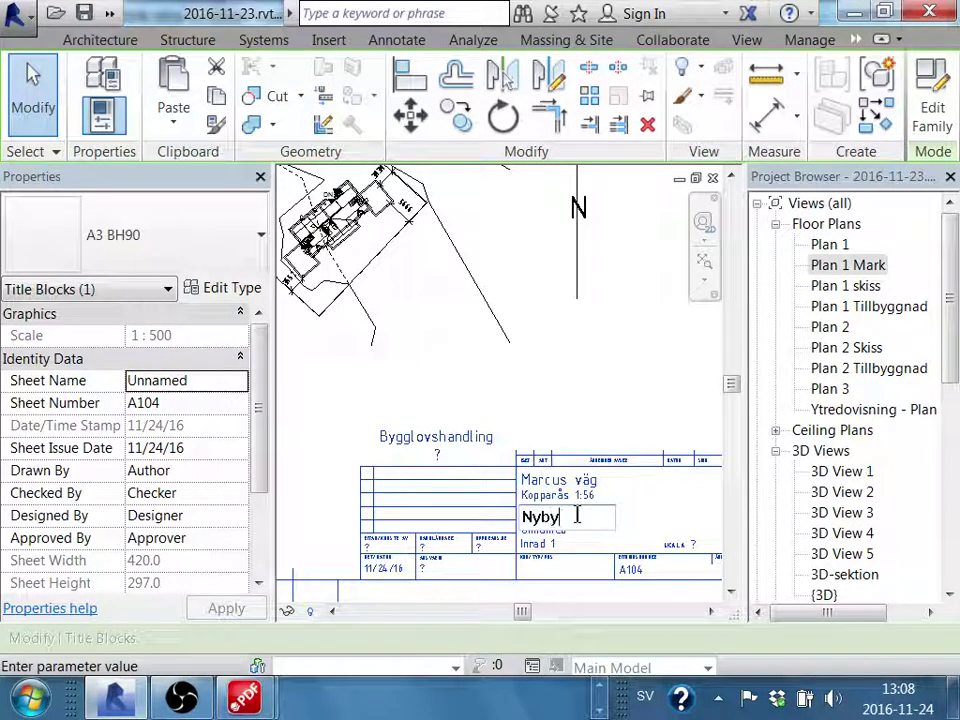
text(d)
key(Return)
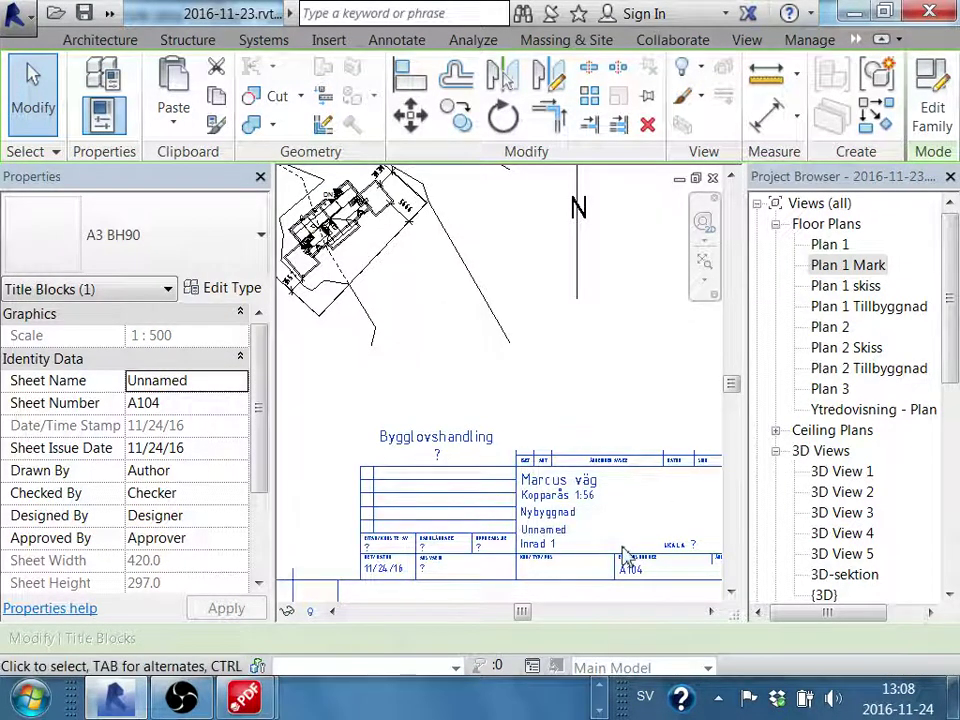
scroll(561, 458, up, 2)
scroll(546, 460, up, 2)
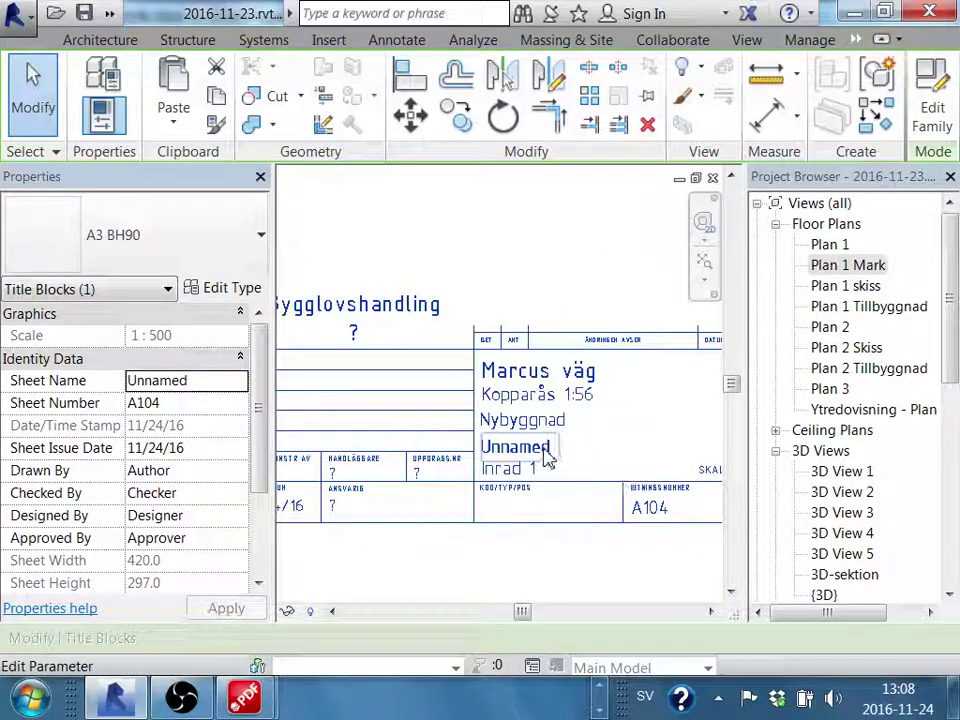
Rename the sheet to Situationsplan and change its number from A104 to A101
click(546, 458)
text(S)
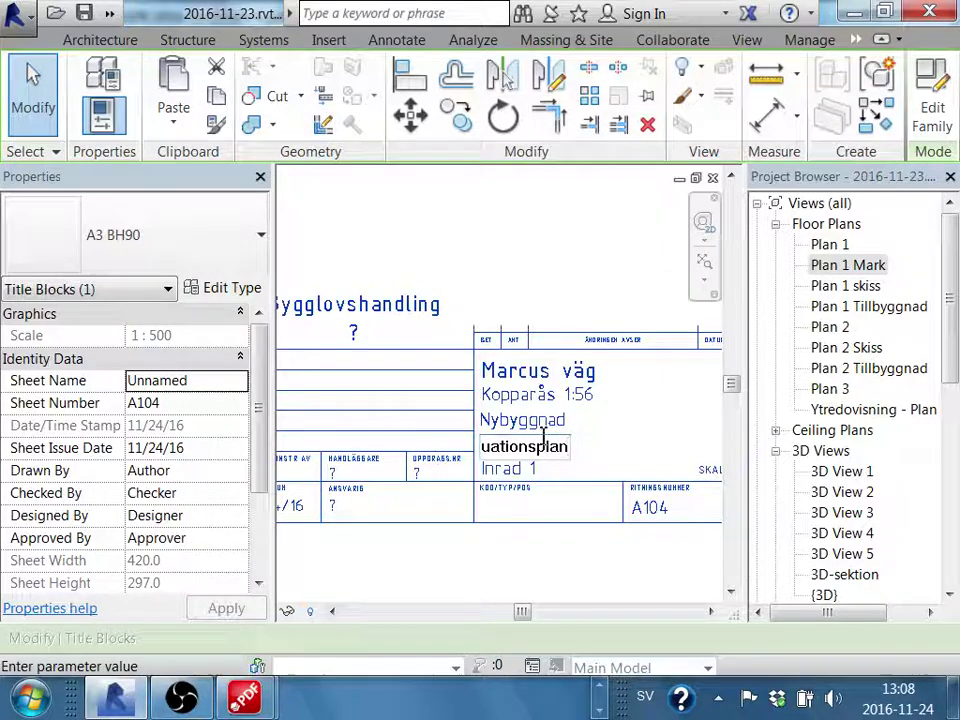
key(Return)
scroll(540, 570, down, 2)
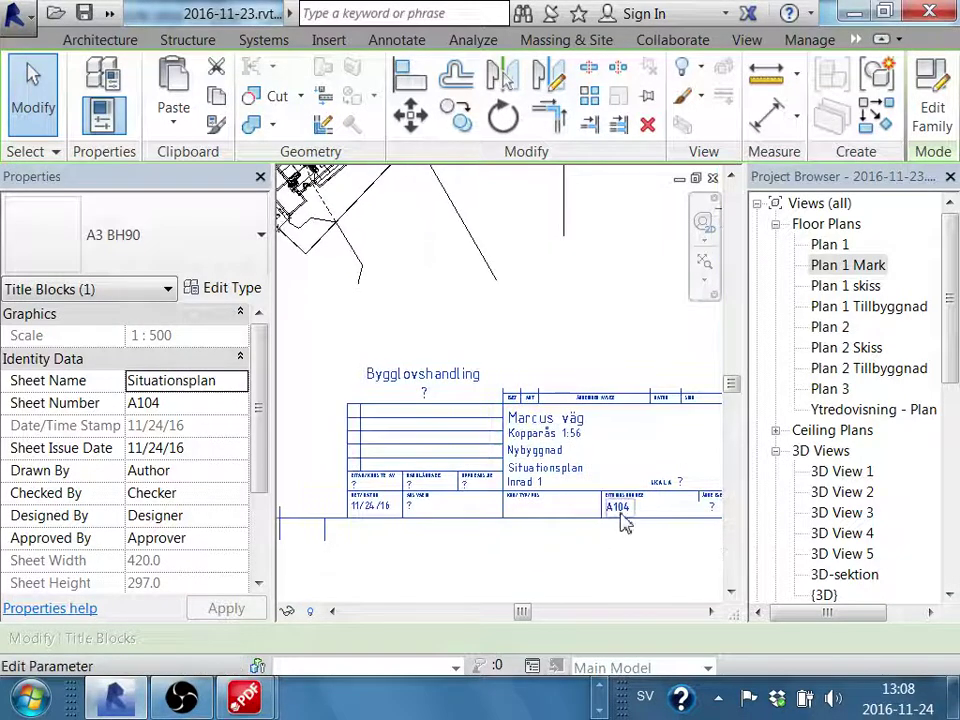
click(632, 512)
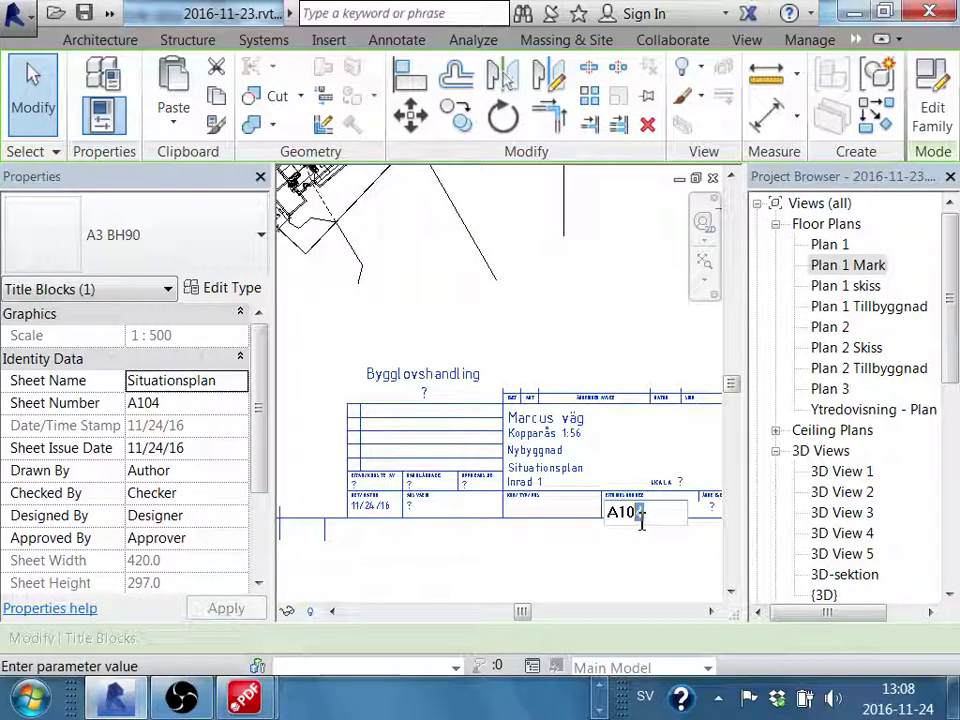
text(1)
key(Return)
scroll(600, 574, down, 3)
Set the Plan 1 Mark viewport to a custom 1:400 scale
scroll(590, 545, down, 2)
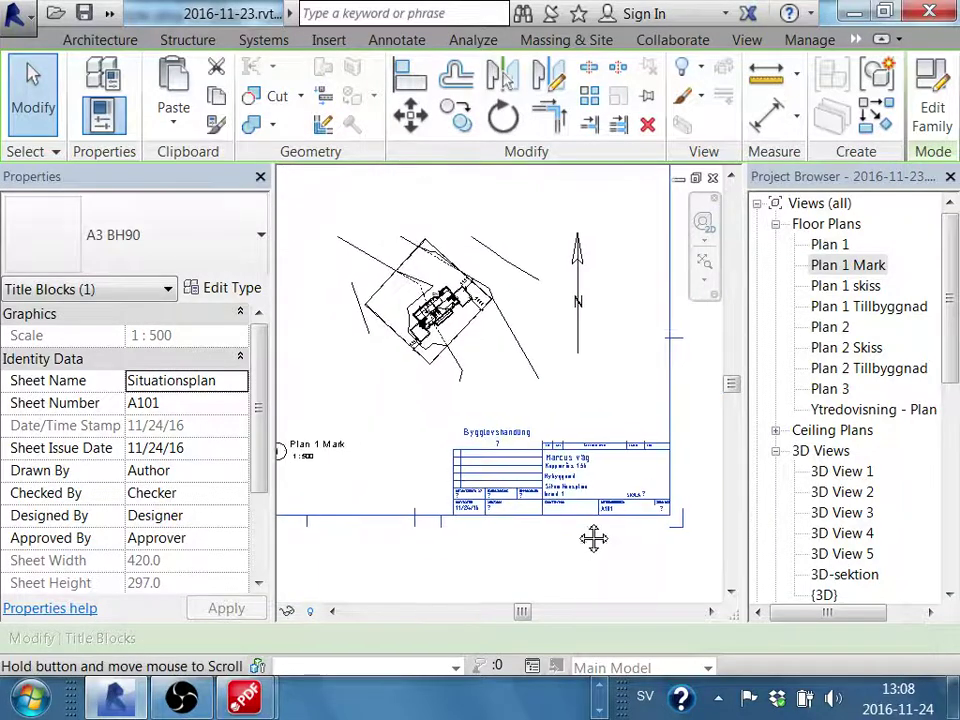
scroll(532, 405, down, 1)
click(532, 405)
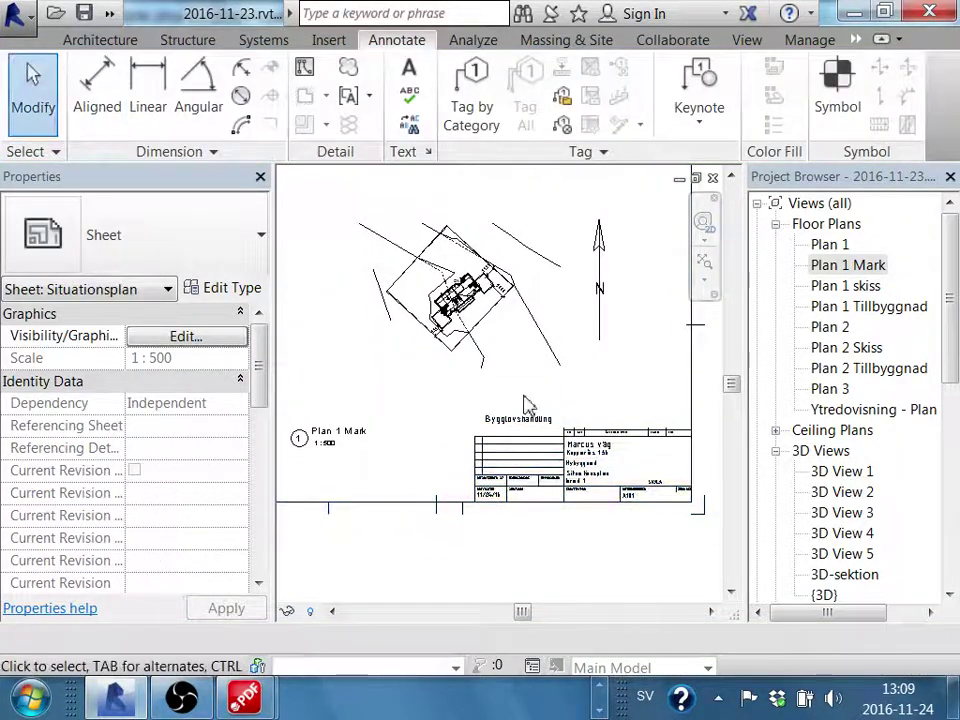
scroll(532, 405, down, 1)
middle_drag(532, 405, 565, 416)
scroll(530, 395, up, 2)
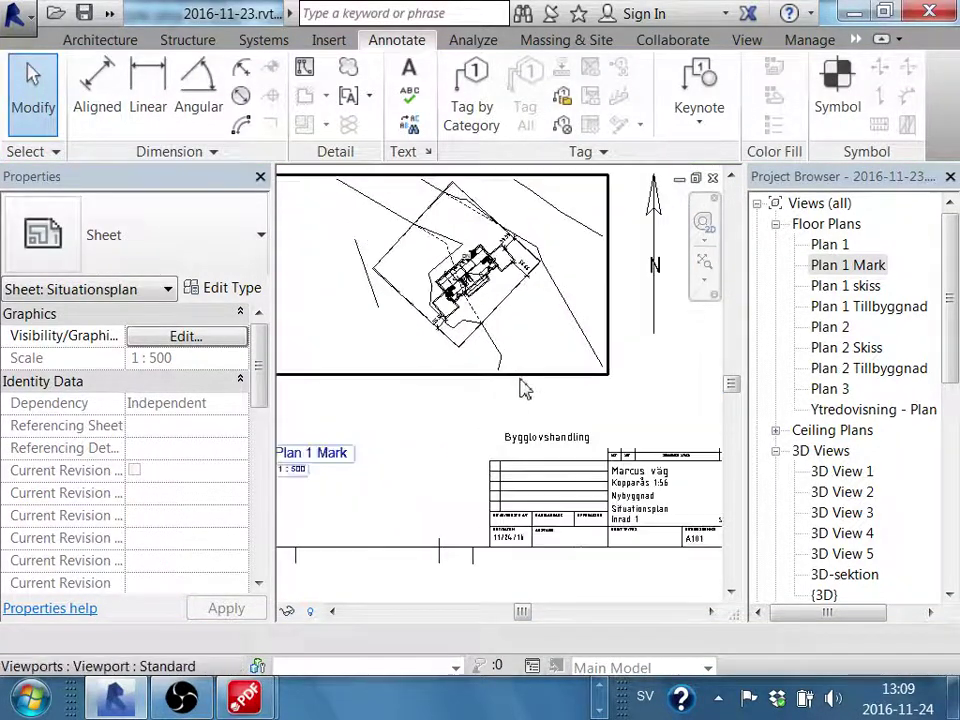
mouse_move(521, 388)
middle_down()
mouse_move(559, 446)
mouse_move(538, 381)
middle_up()
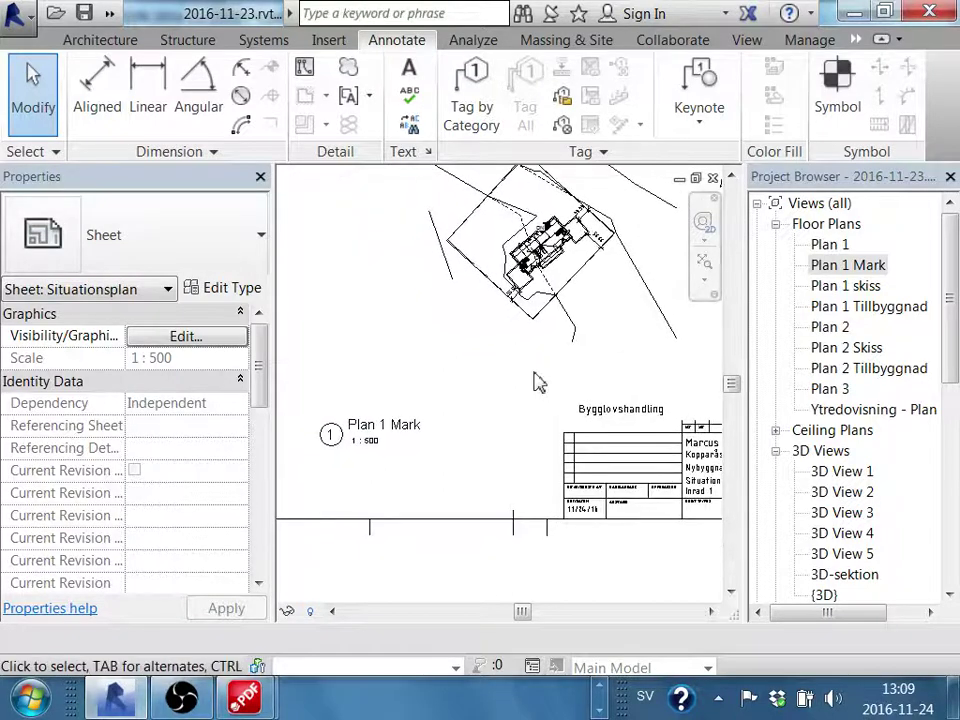
click(289, 332)
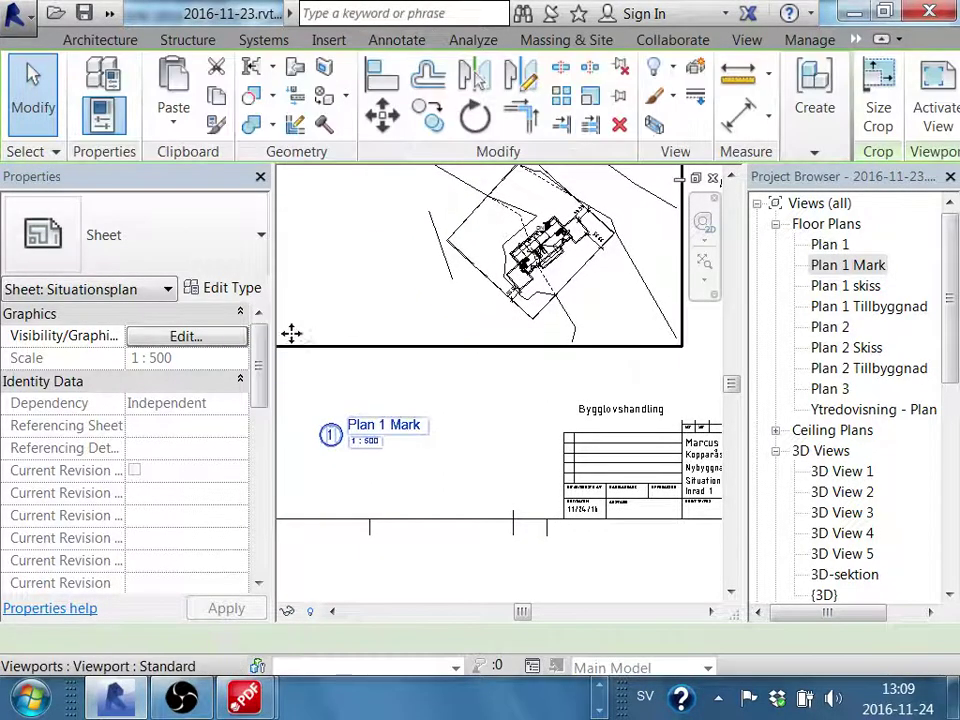
click(241, 337)
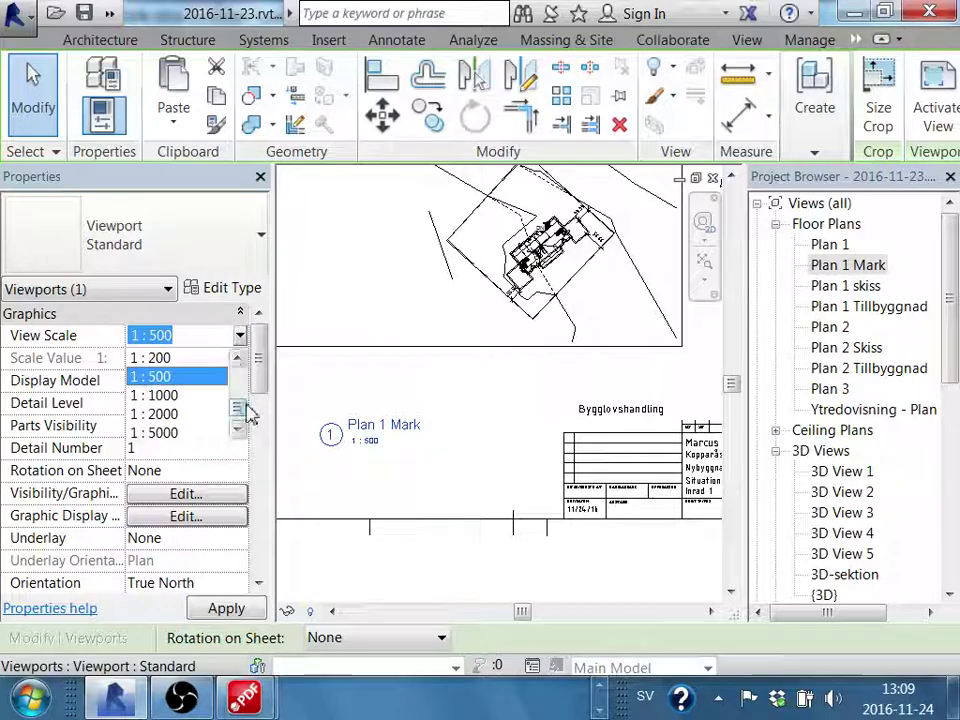
drag(241, 405, 245, 382)
click(195, 360)
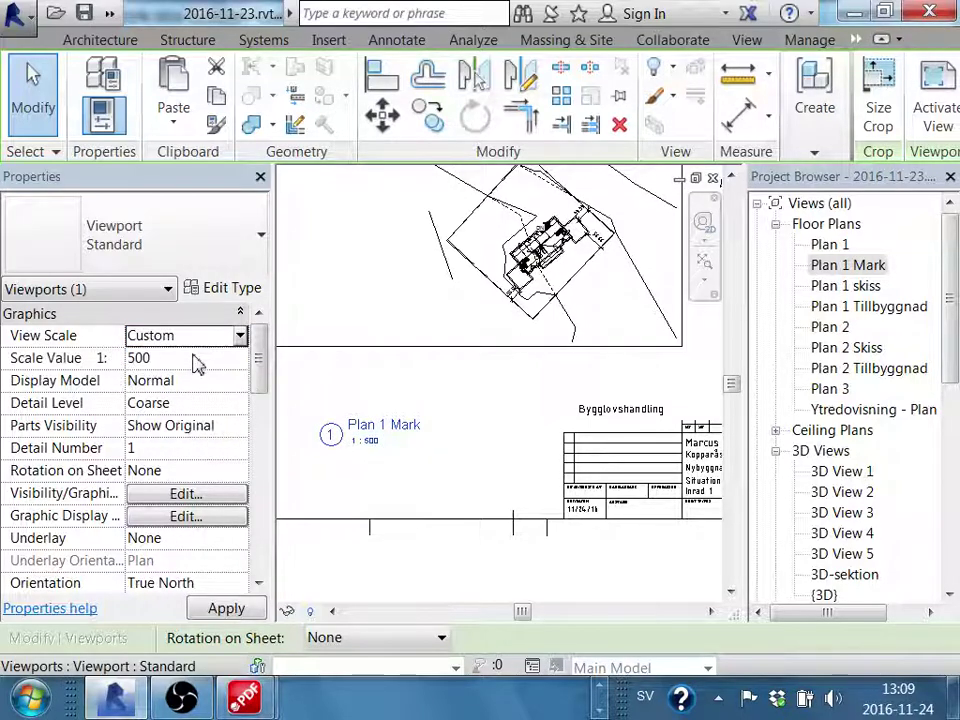
click(196, 357)
text(400)
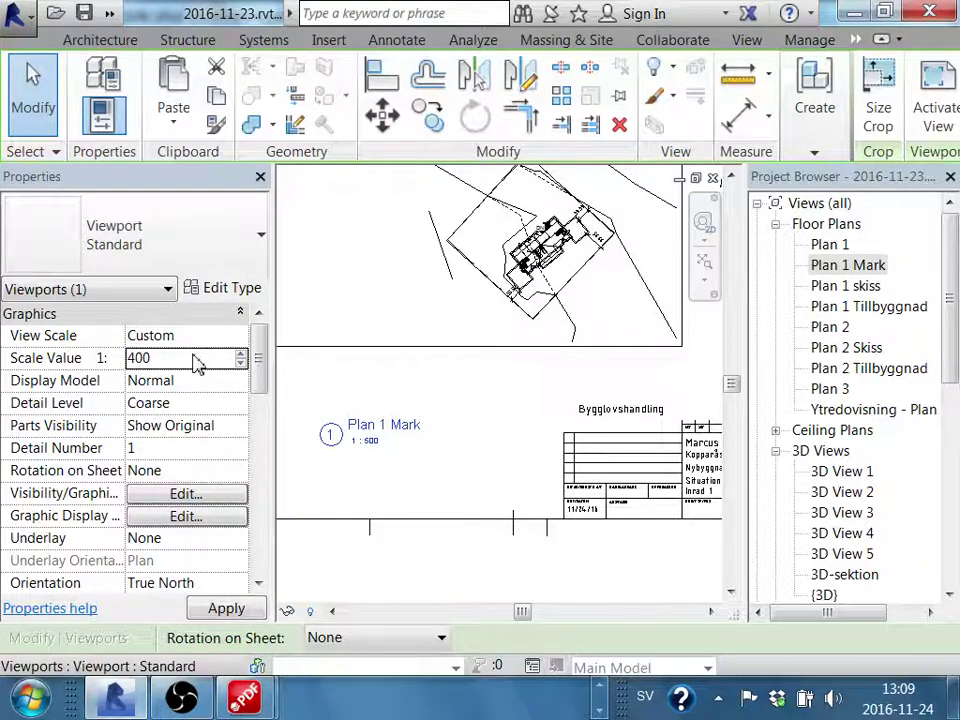
Drag the Plan 1 Mark viewport title upward, closer to the drawing
middle_drag(489, 441, 465, 533)
scroll(478, 553, down, 3)
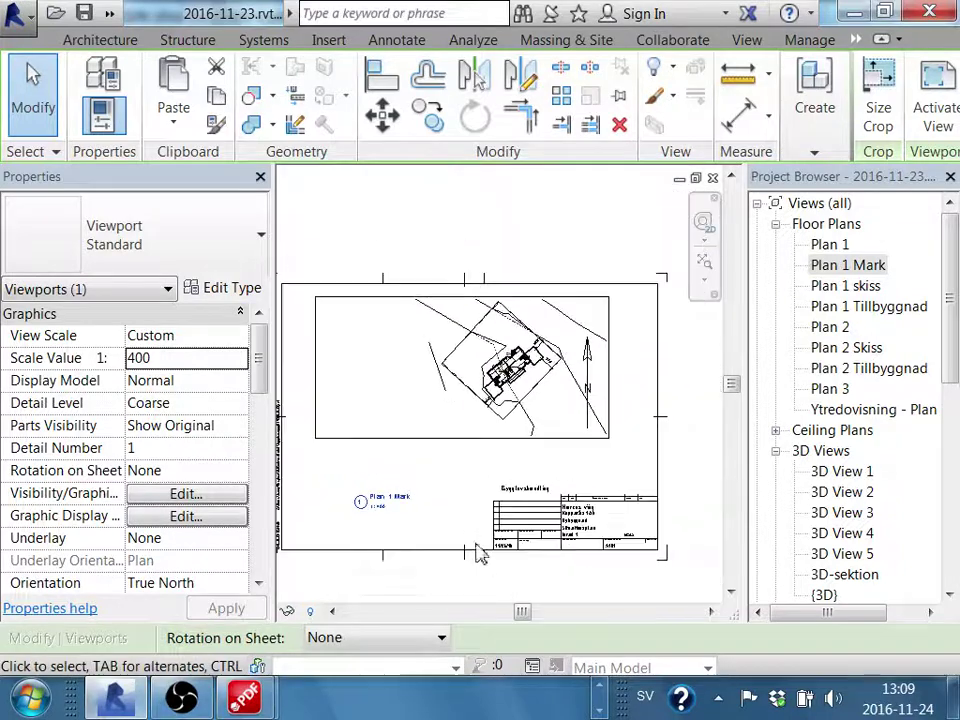
click(487, 598)
middle_drag(621, 497, 598, 472)
click(535, 377)
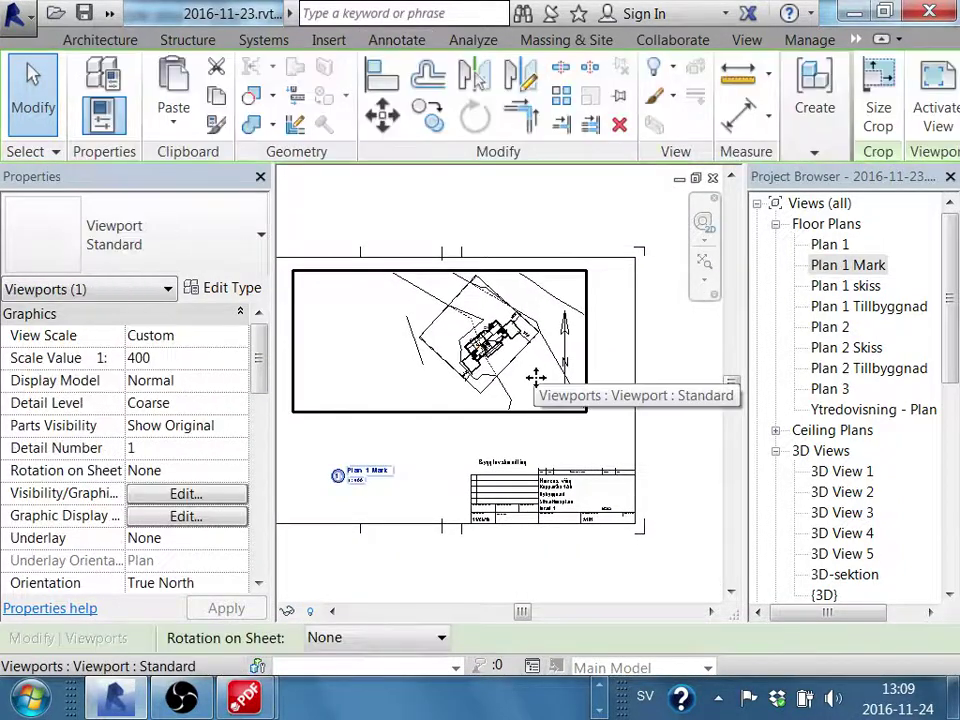
key(Escape)
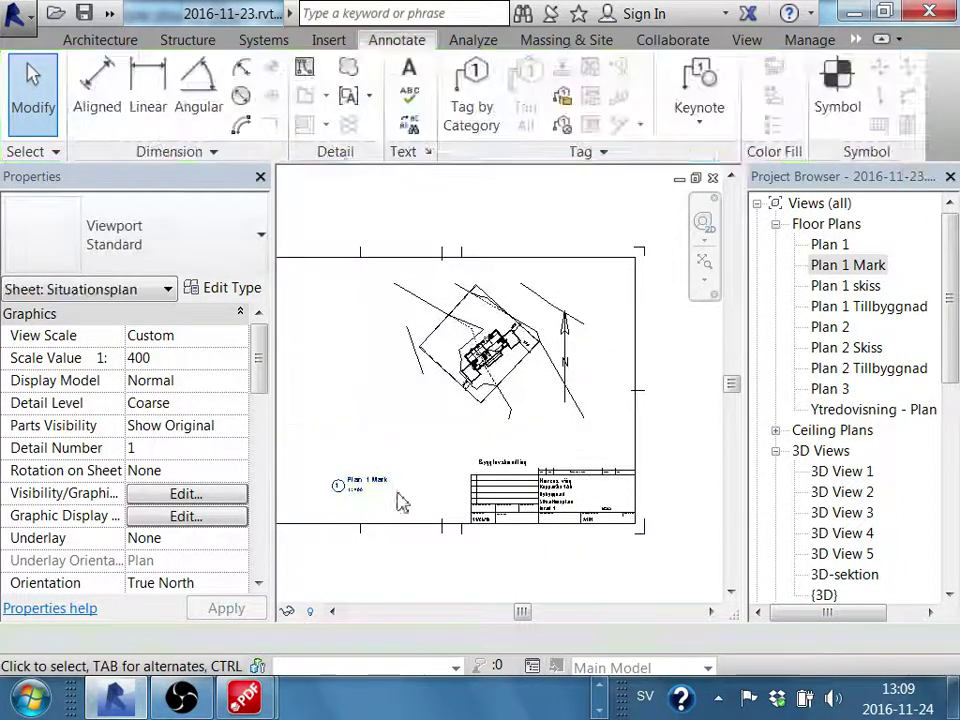
click(332, 484)
mouse_move(332, 484)
mouse_down()
mouse_move(373, 450)
mouse_move(390, 452)
mouse_up()
key(Escape)
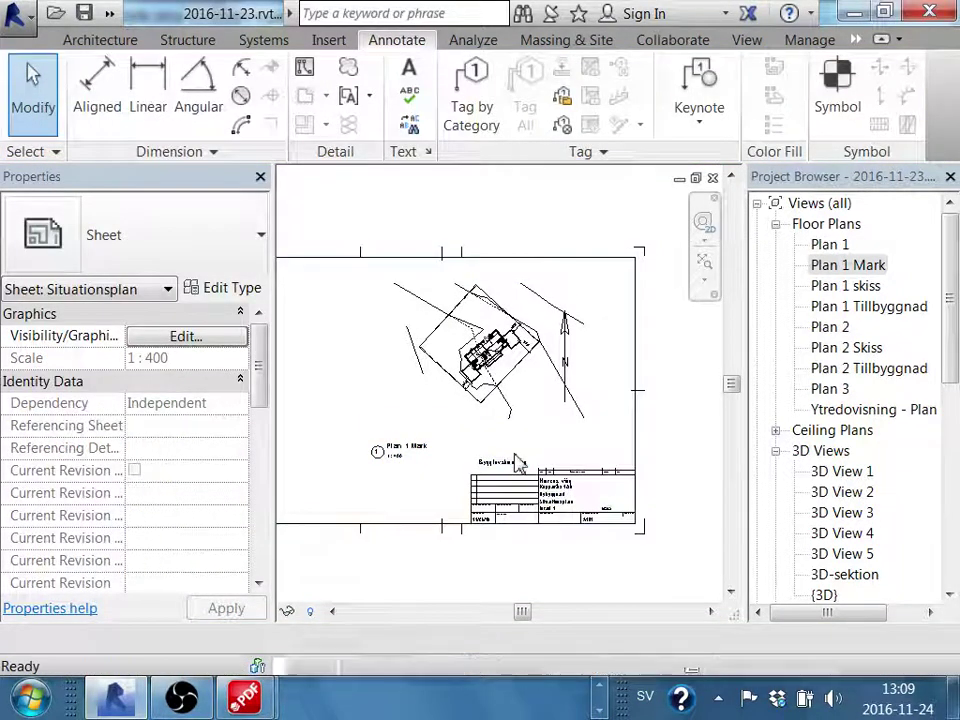
middle_drag(518, 462, 511, 482)
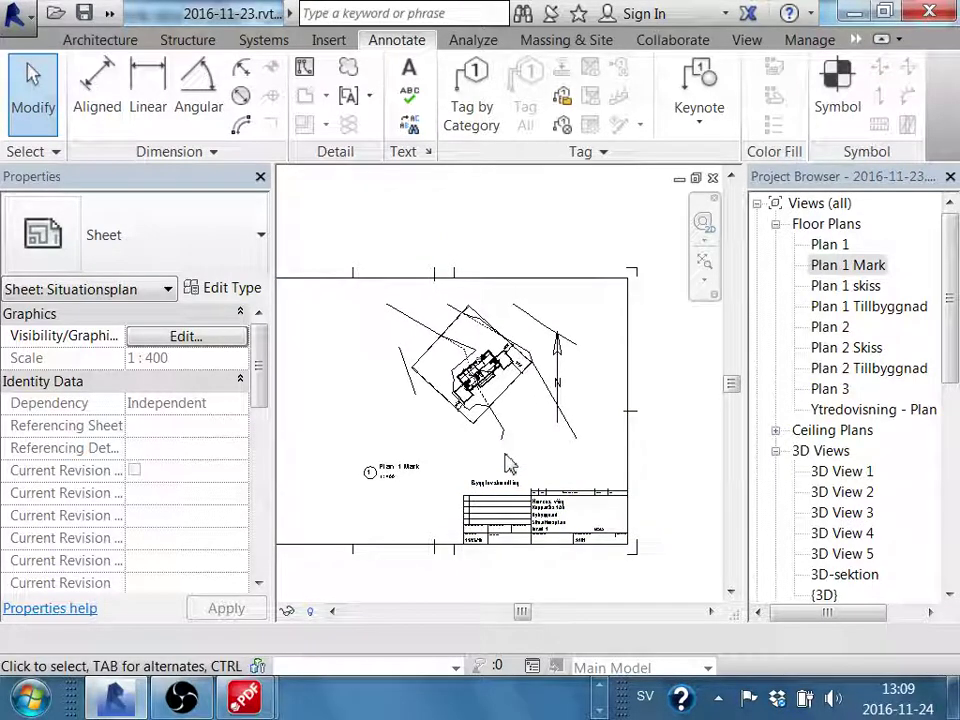
middle_drag(505, 463, 510, 522)
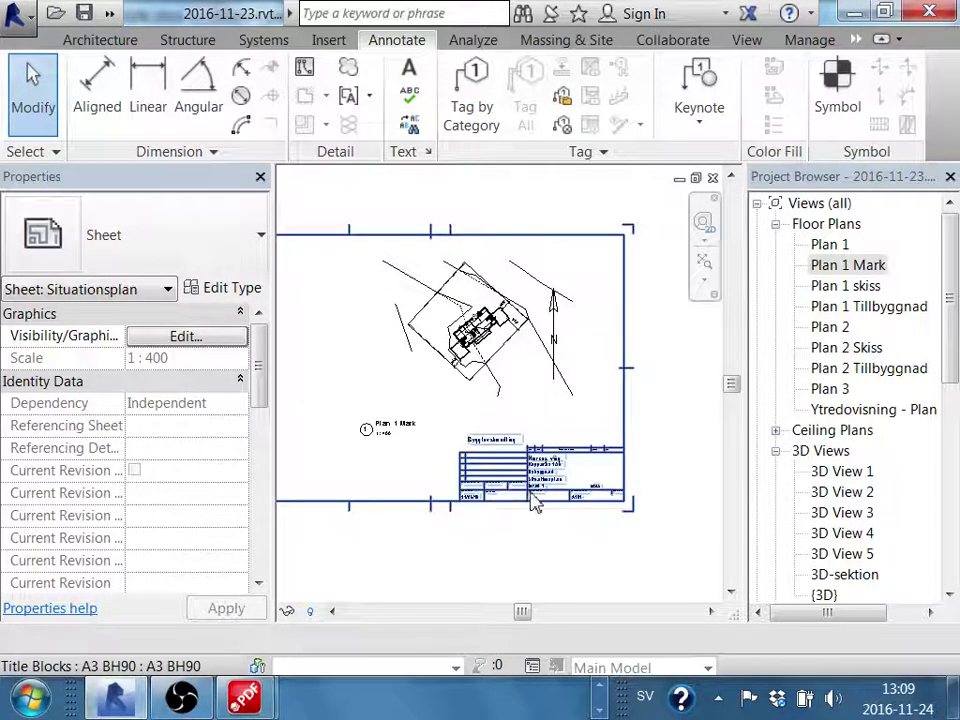
scroll(533, 503, up, 2)
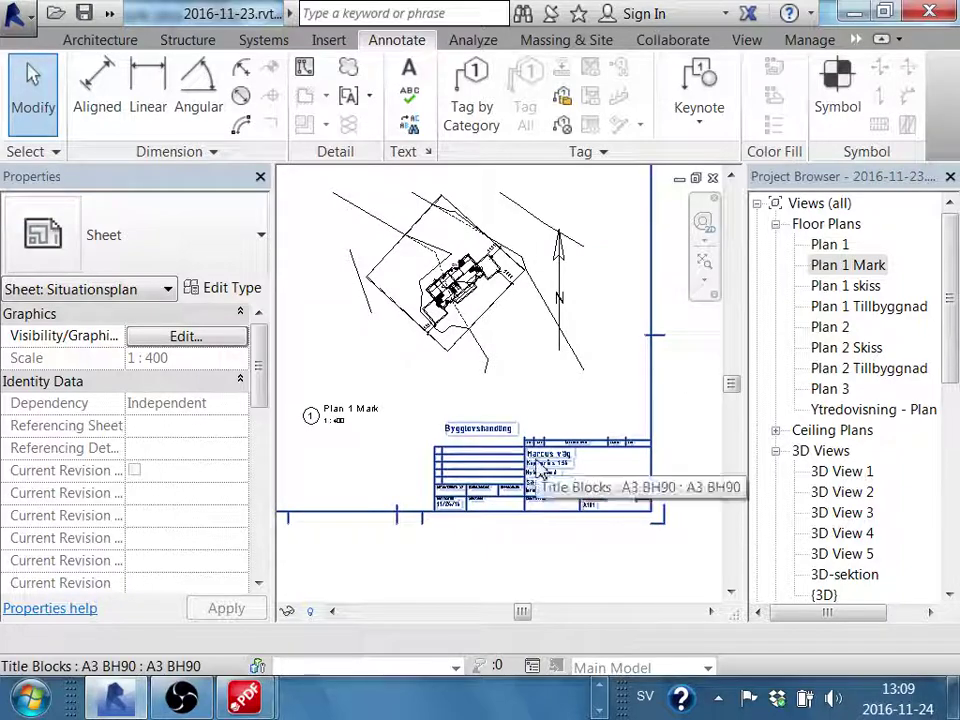
scroll(537, 473, up, 1)
Activate the viewport, switch to hidden-line display, and hide the roof category in the view
scroll(456, 315, up, 2)
double_click(456, 315)
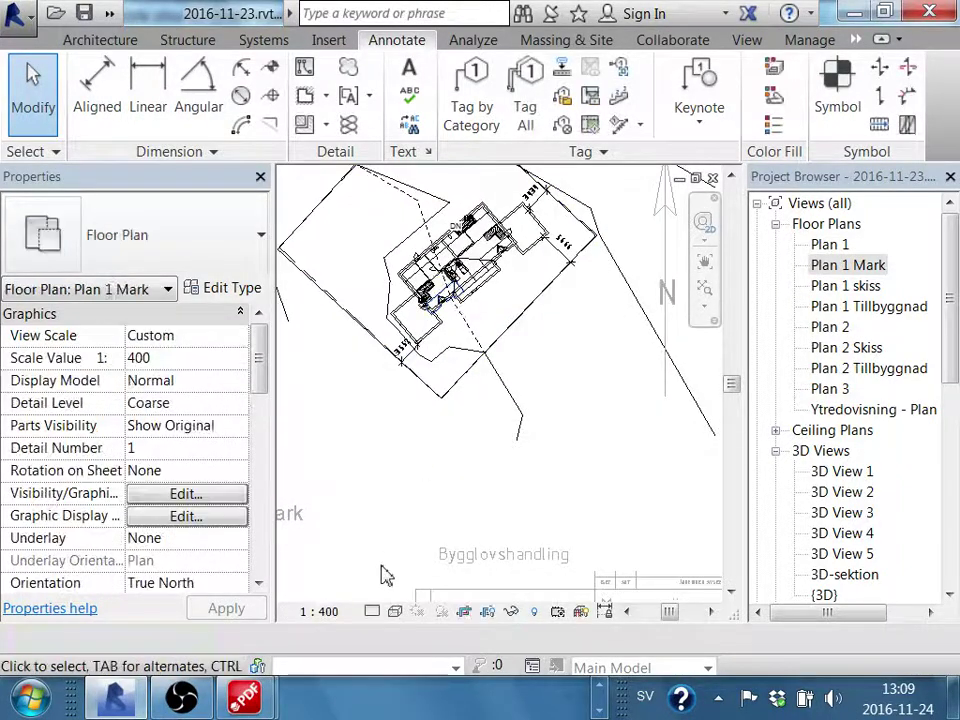
click(397, 617)
click(476, 494)
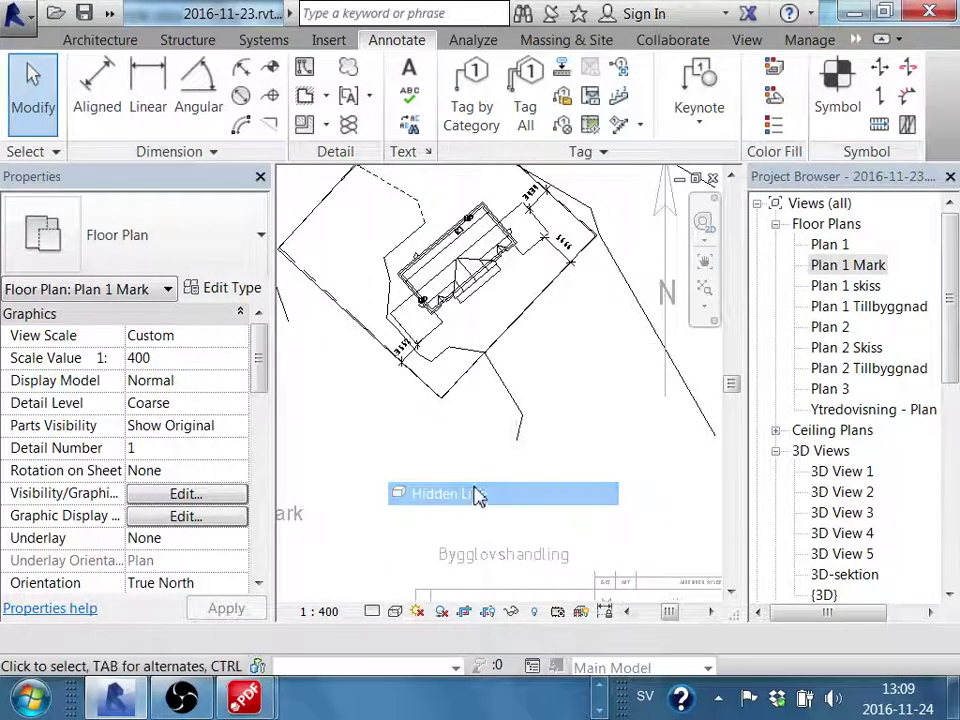
scroll(487, 252, up, 2)
scroll(487, 252, up, 1)
click(487, 250)
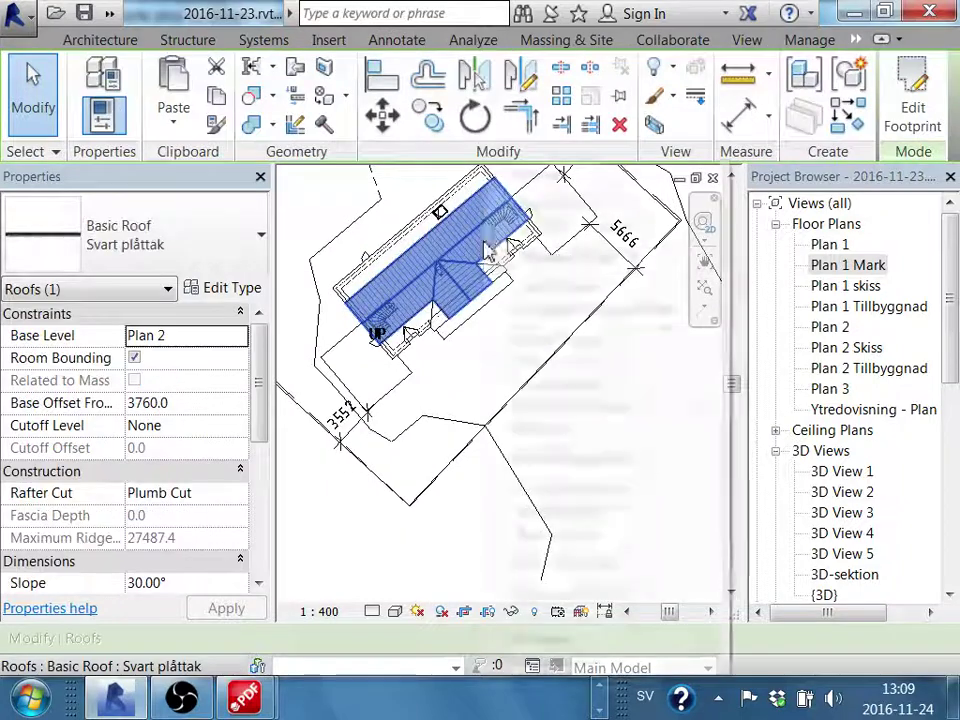
right_click(505, 252)
click(768, 313)
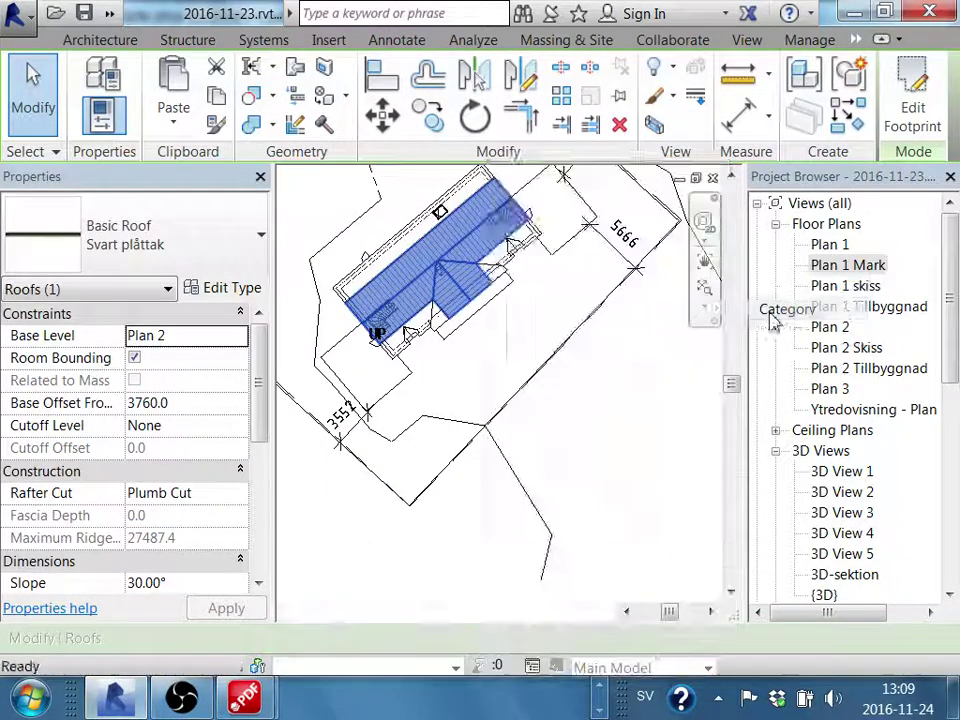
Hide the ramp at the building's top edge in this view
middle_drag(474, 554, 504, 582)
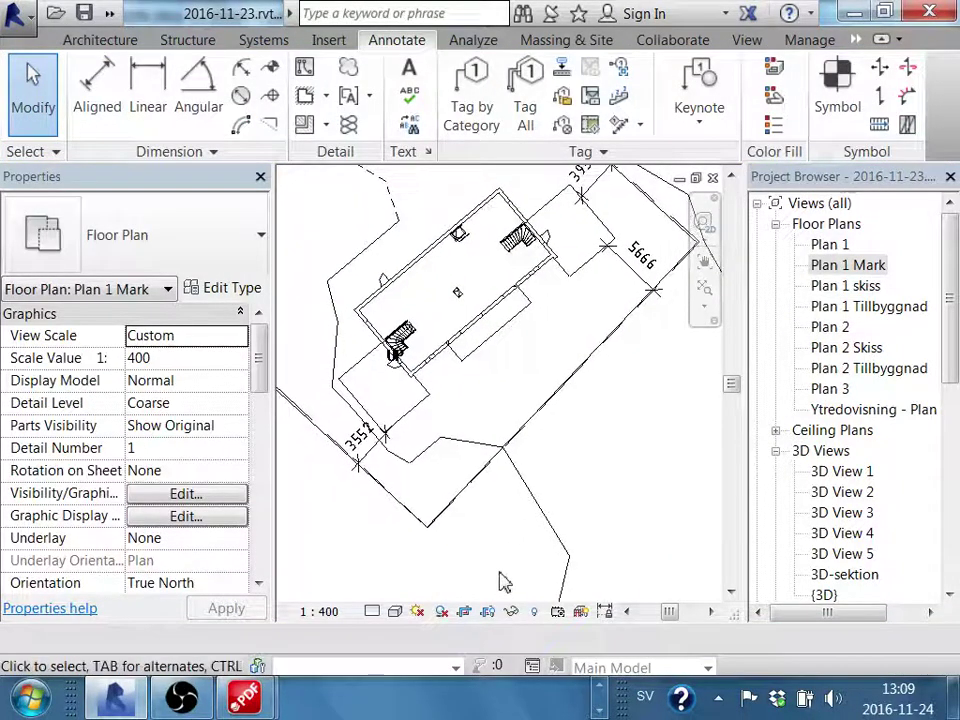
scroll(437, 325, down, 2)
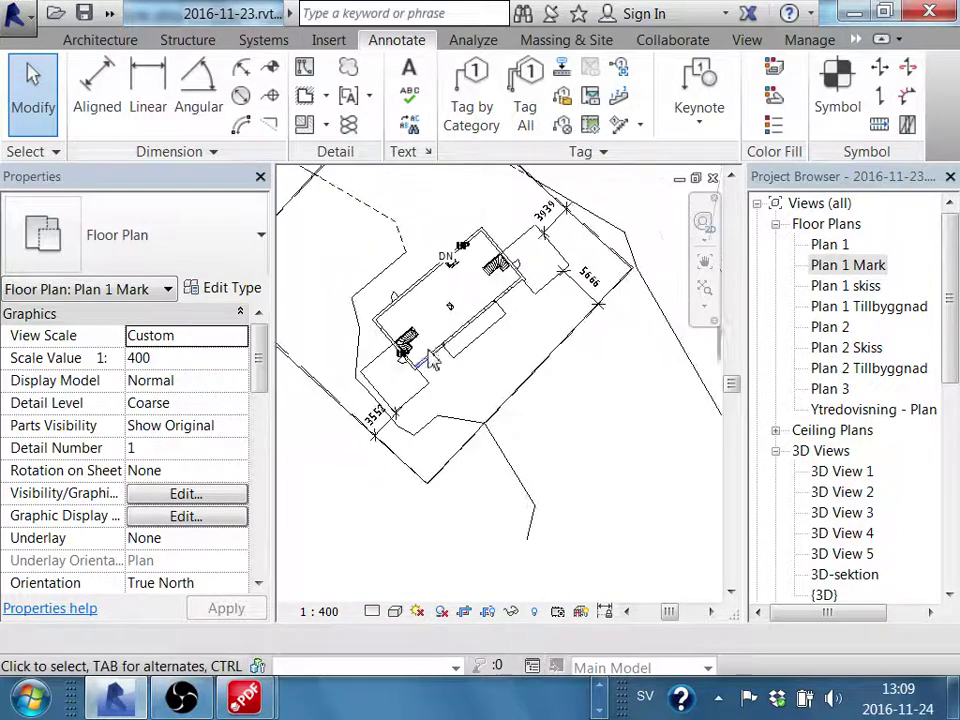
scroll(450, 268, up, 2)
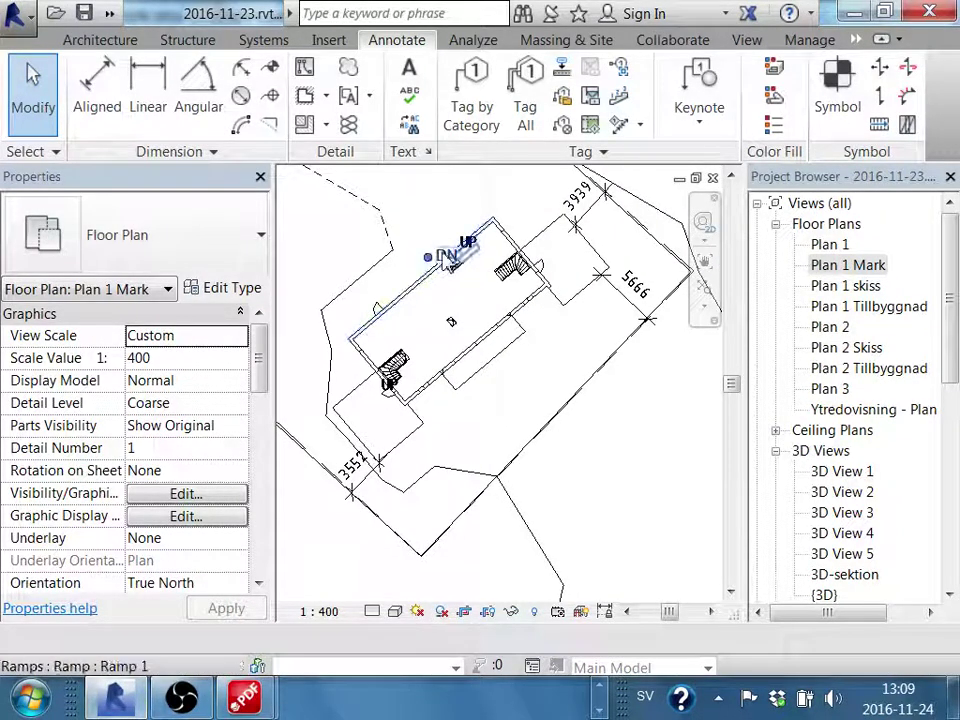
right_click(441, 258)
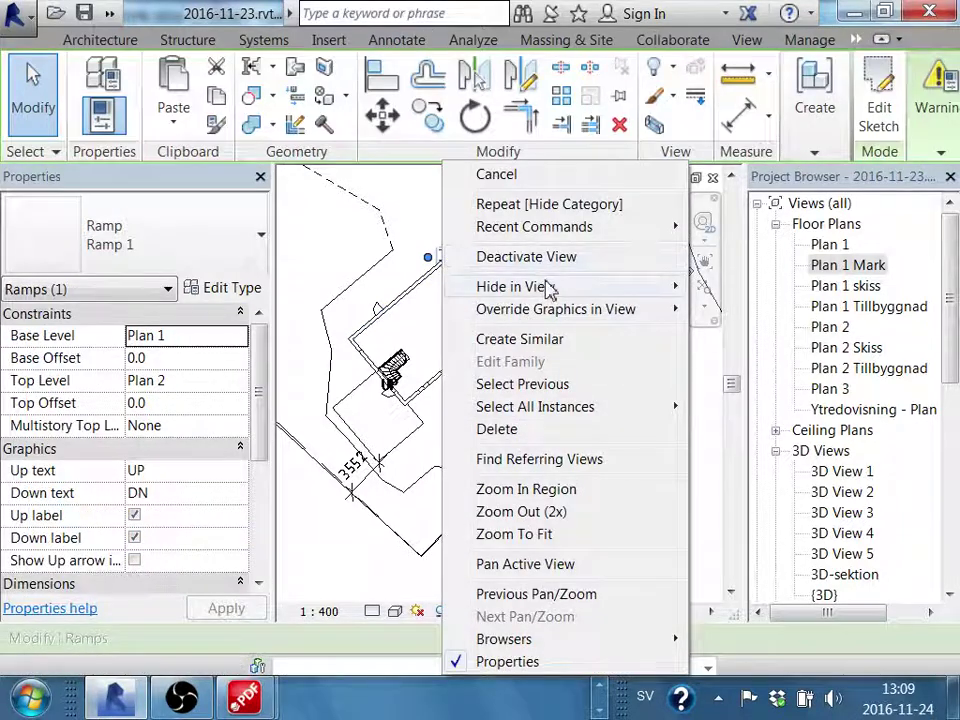
click(780, 288)
middle_drag(576, 415, 589, 392)
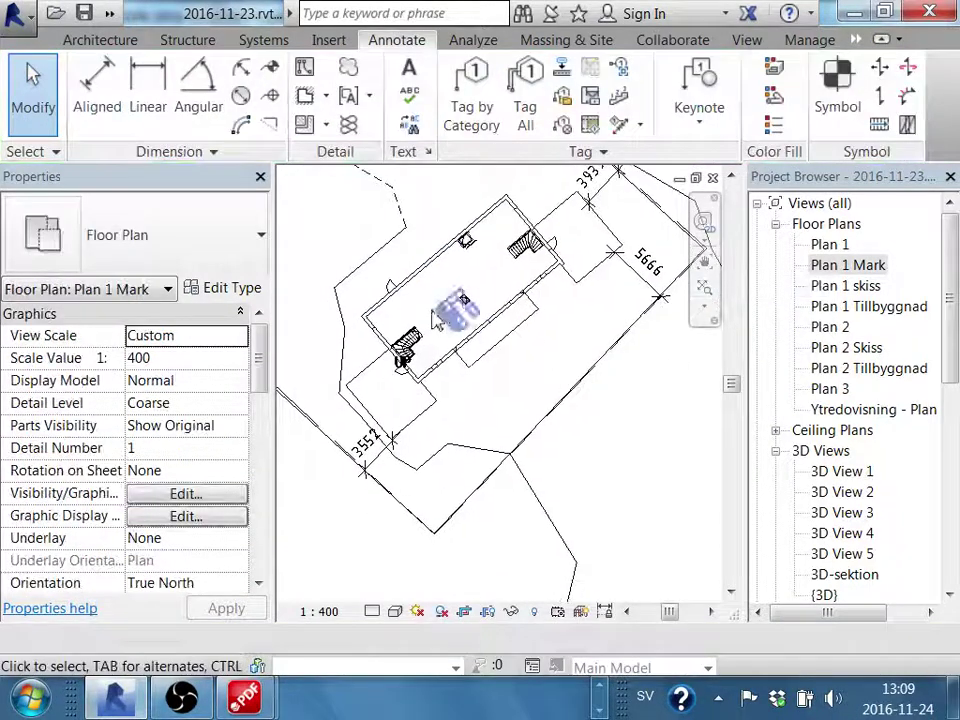
Start a masking region sketch with line style Thin Lines
click(314, 100)
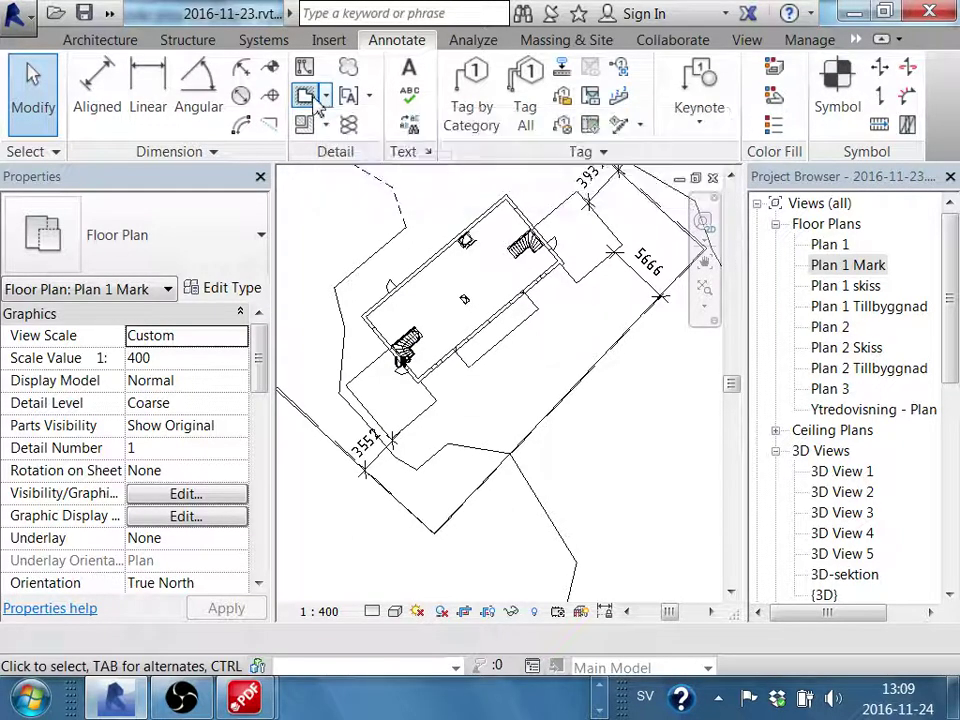
click(752, 147)
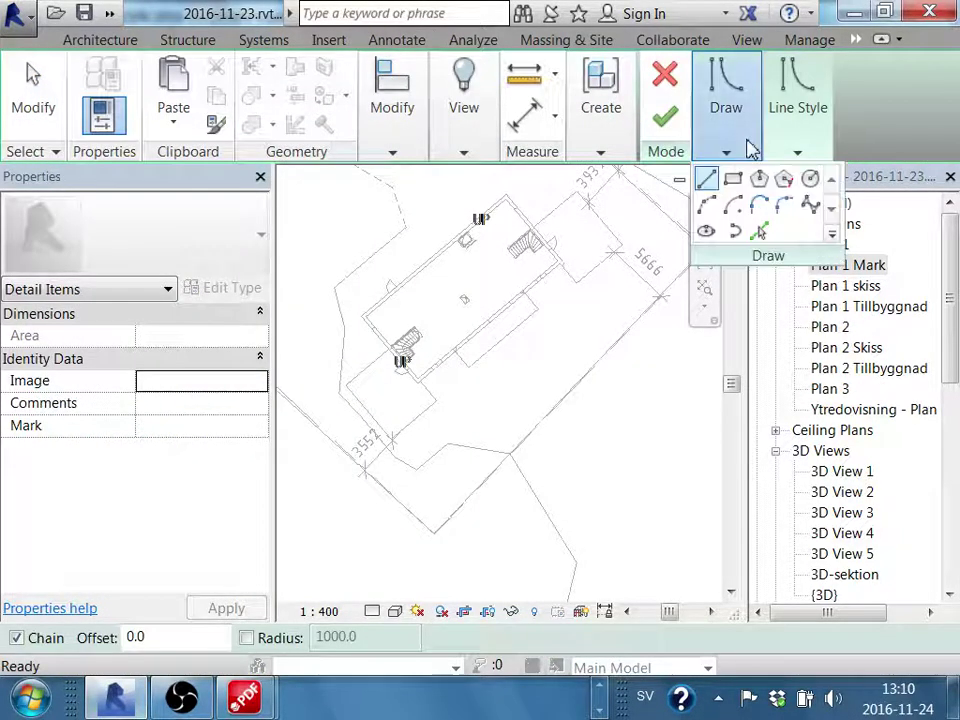
mouse_move(797, 100)
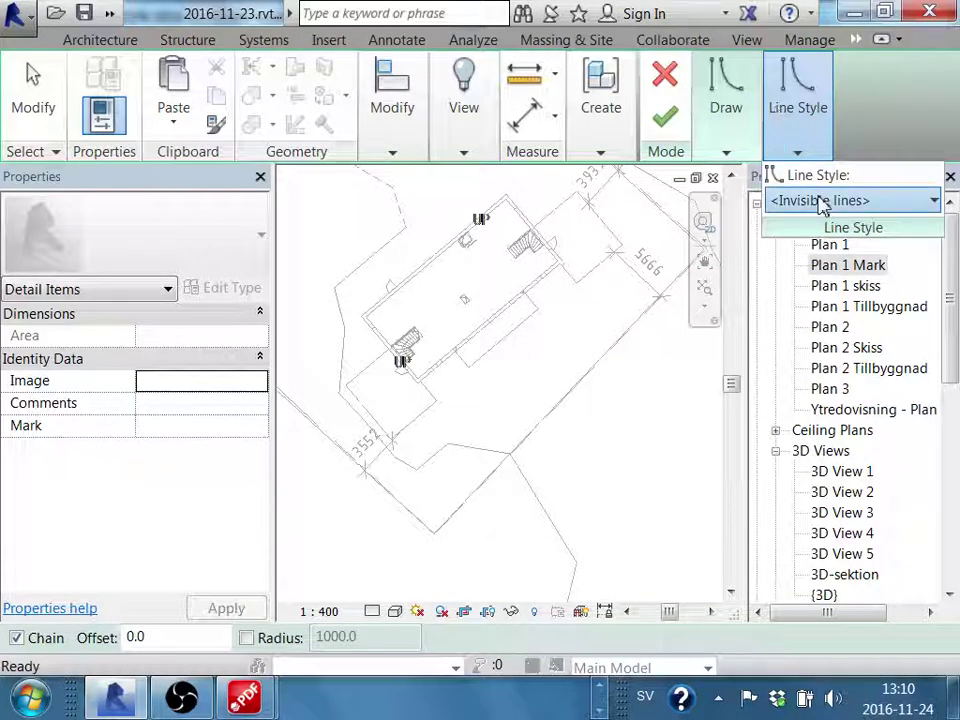
click(823, 201)
key(t)
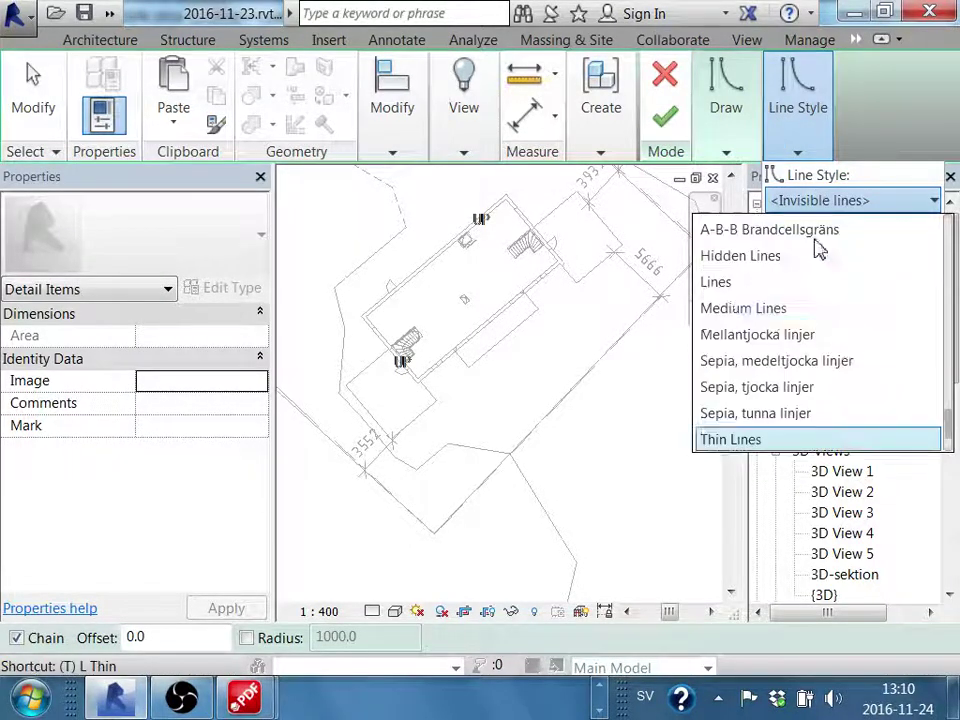
click(799, 439)
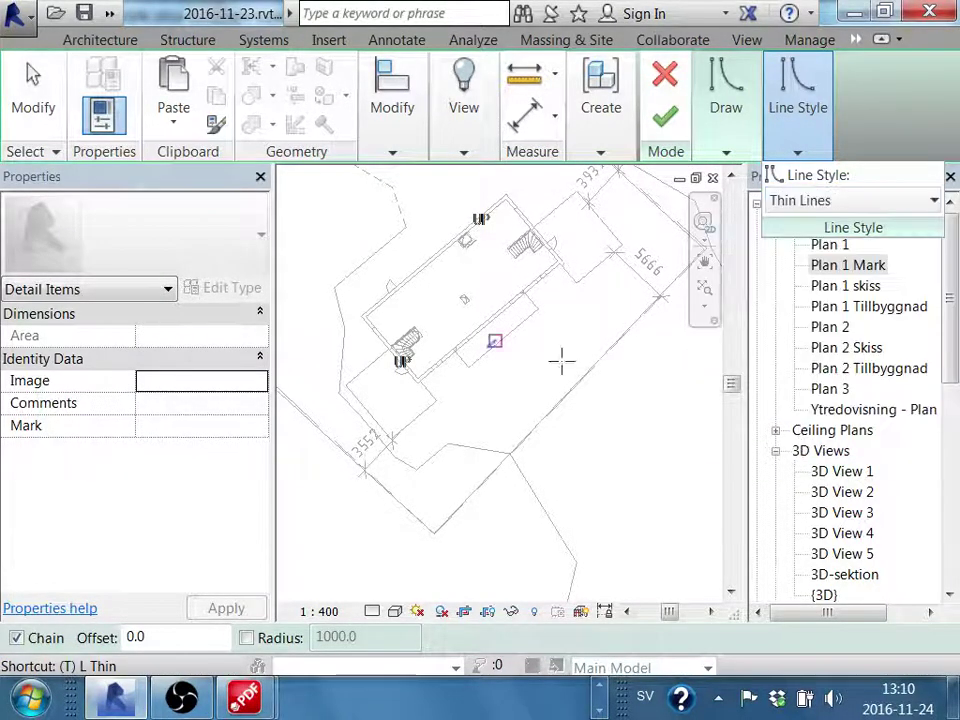
scroll(370, 318, up, 2)
Trace the first boundary lines along the building walls, including the 1860 segments
click(366, 317)
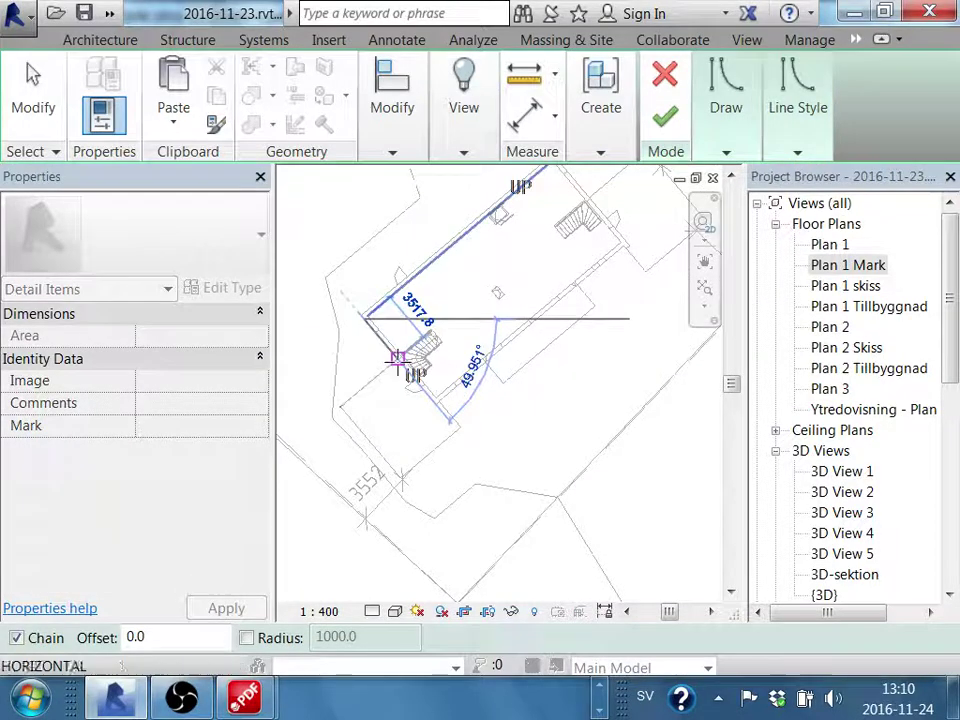
click(340, 405)
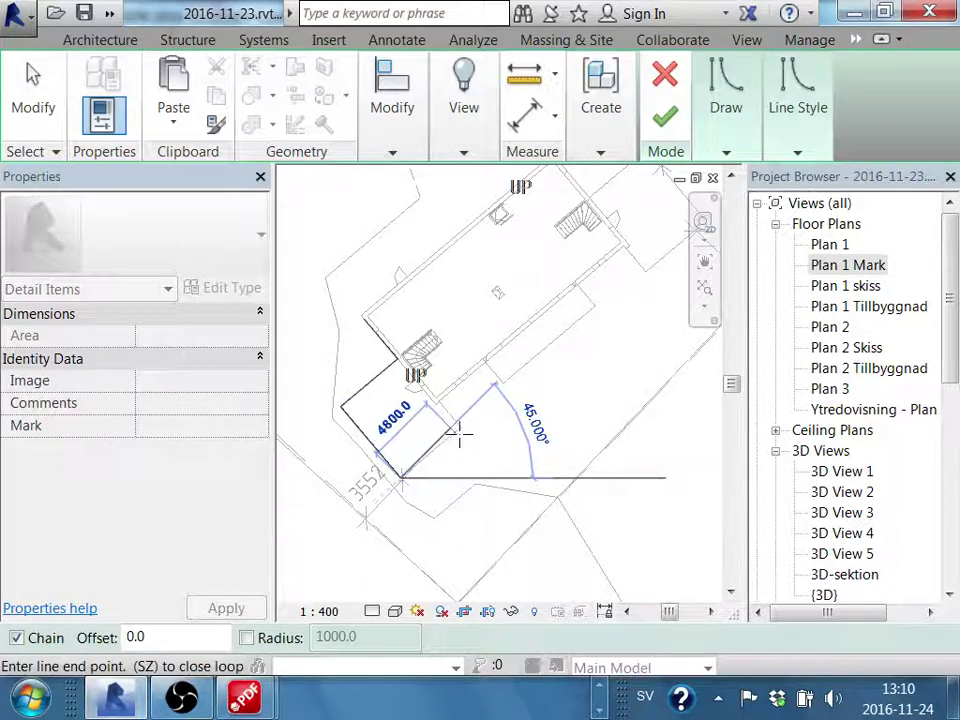
click(458, 422)
scroll(445, 405, up, 5)
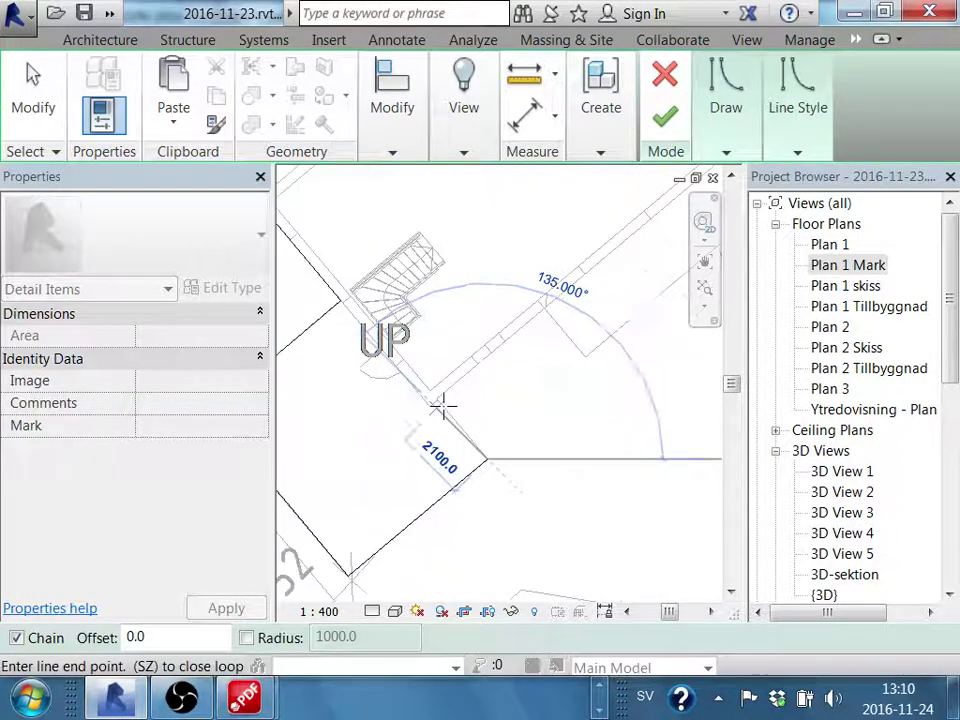
middle_drag(672, 285, 489, 375)
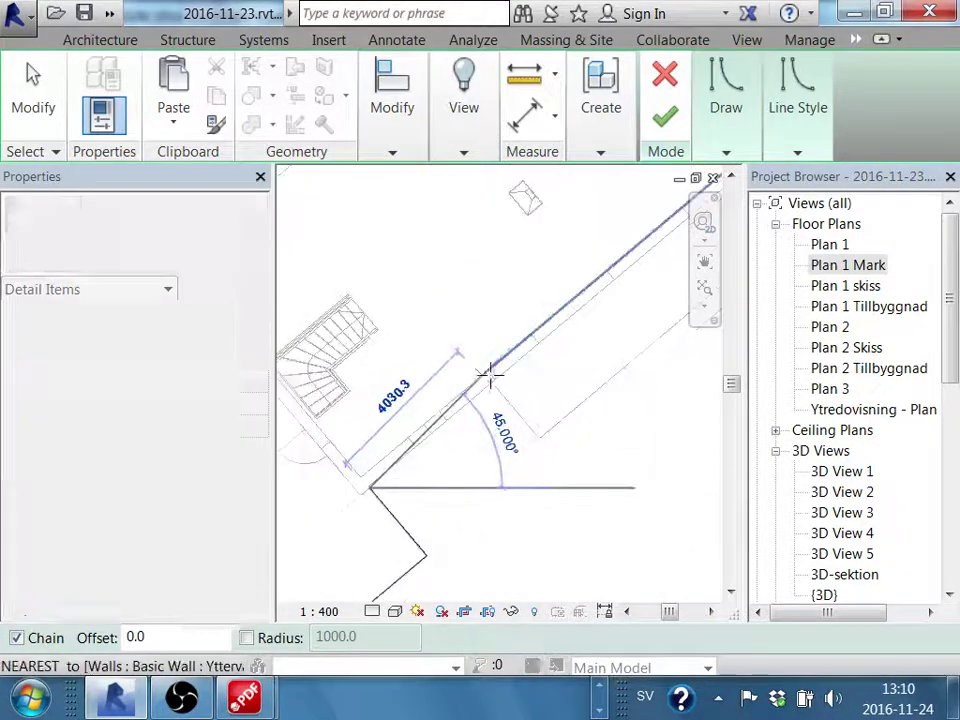
scroll(491, 383, up, 2)
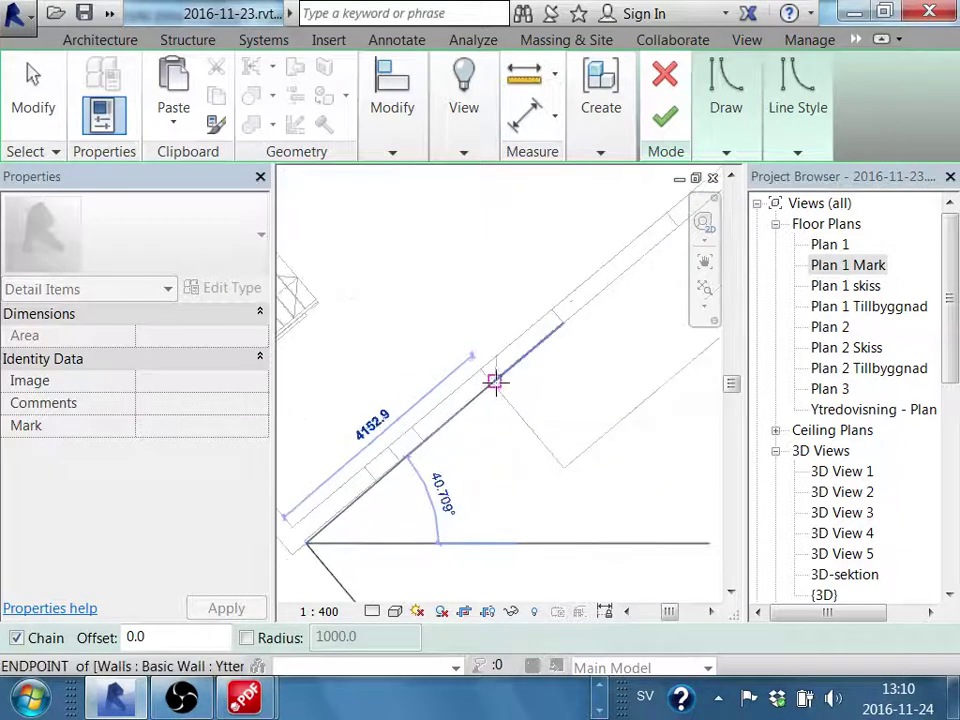
click(493, 382)
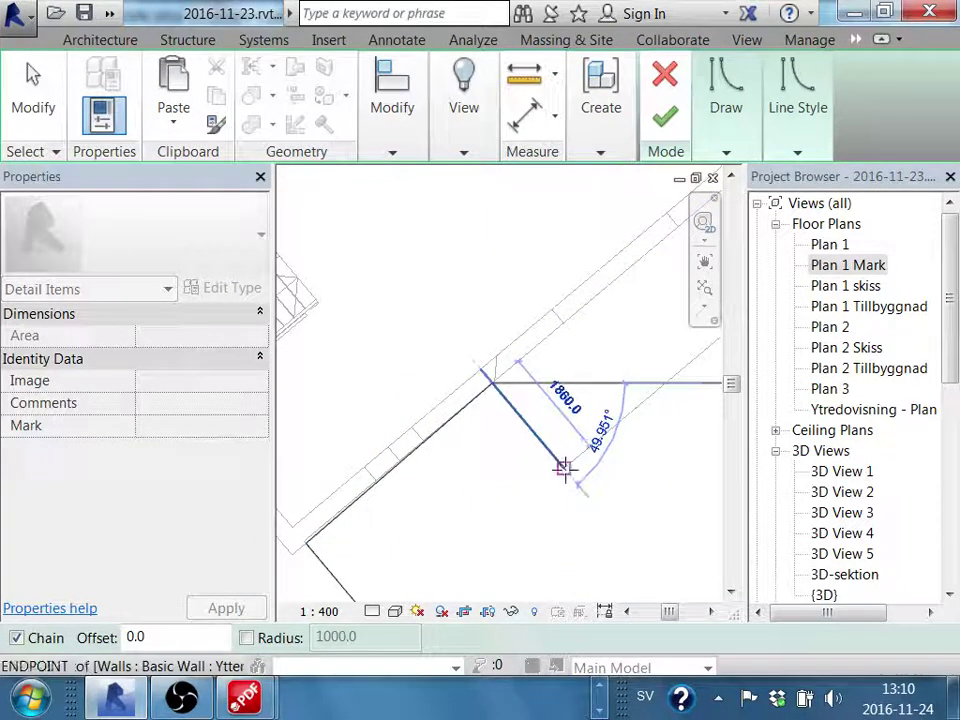
click(563, 469)
scroll(578, 446, down, 2)
mouse_move(578, 446)
middle_down()
mouse_move(471, 486)
mouse_move(493, 456)
mouse_move(493, 369)
middle_up()
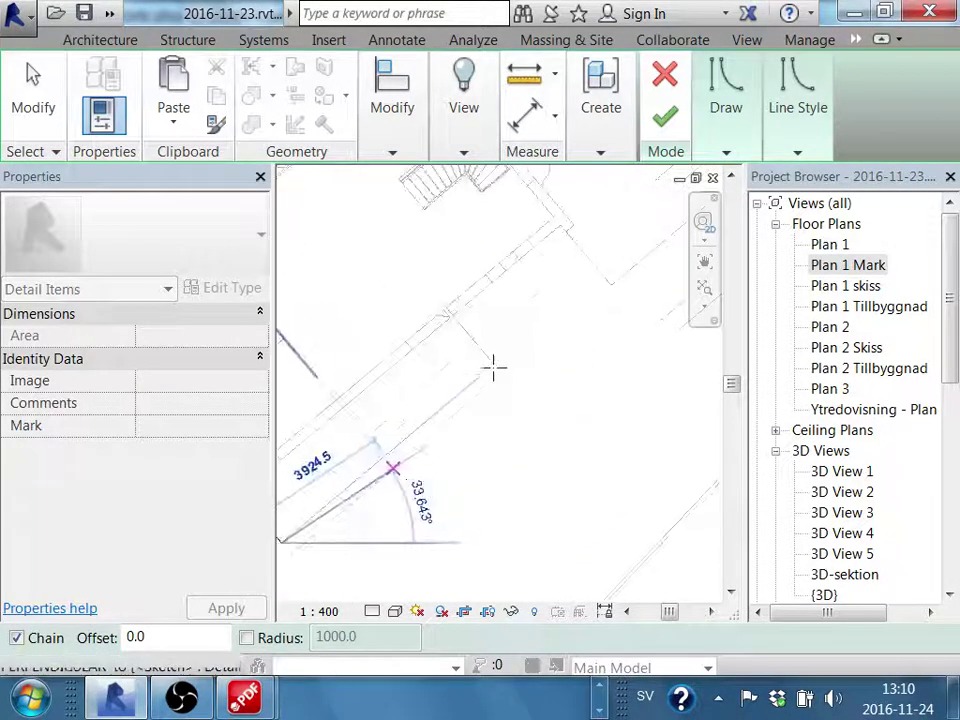
click(493, 364)
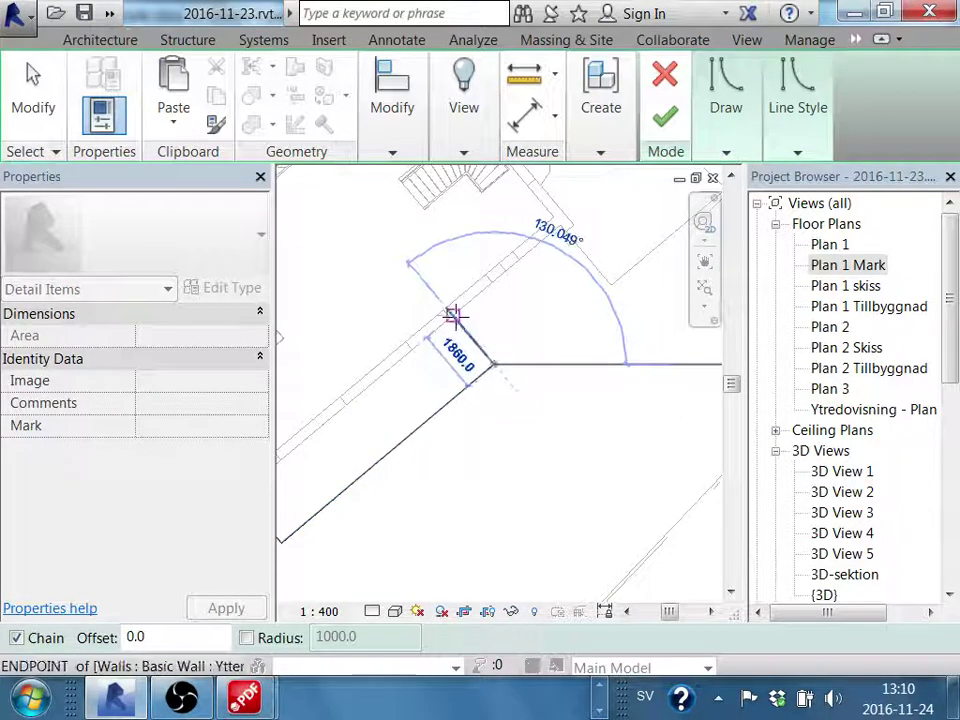
click(453, 316)
Continue the boundary through the 4100, 5317.8 and 6280.1 segments and close the loop
click(563, 228)
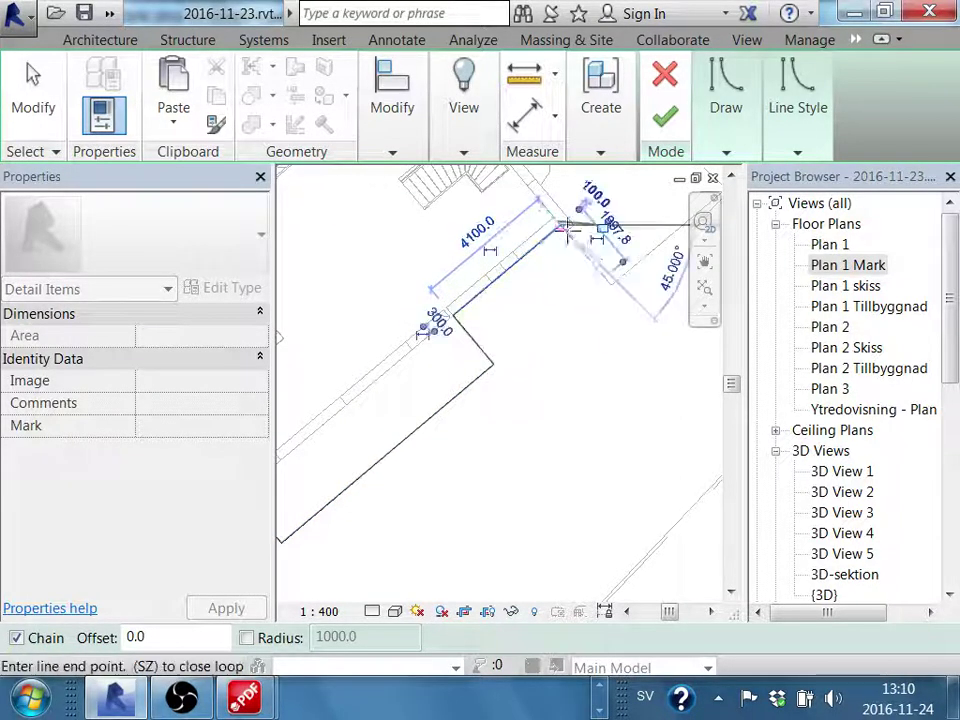
click(610, 285)
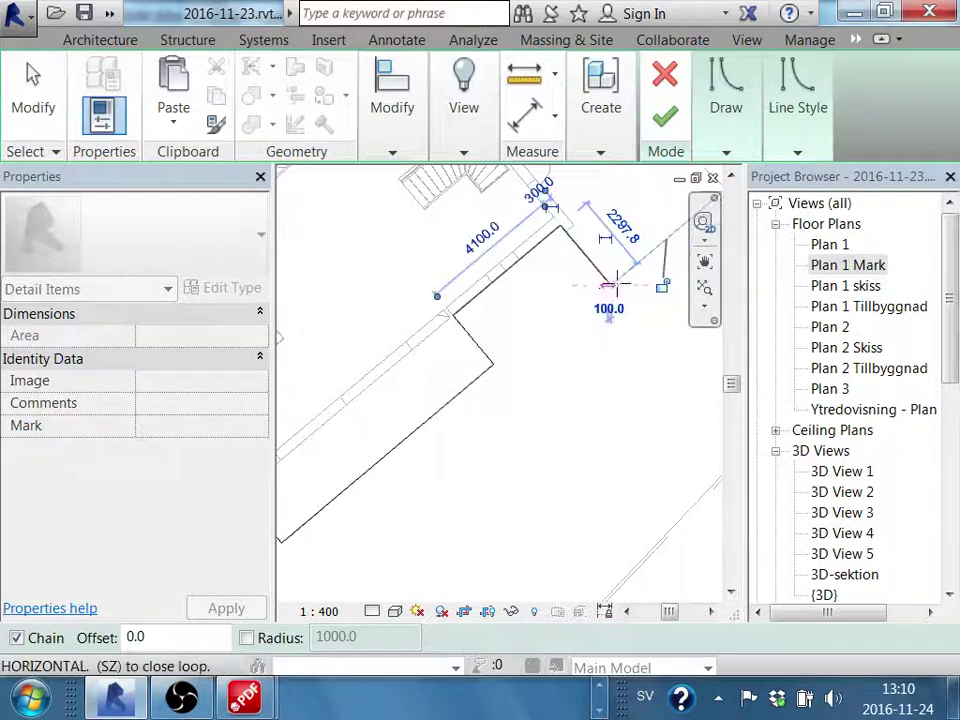
middle_drag(612, 281, 457, 391)
click(577, 293)
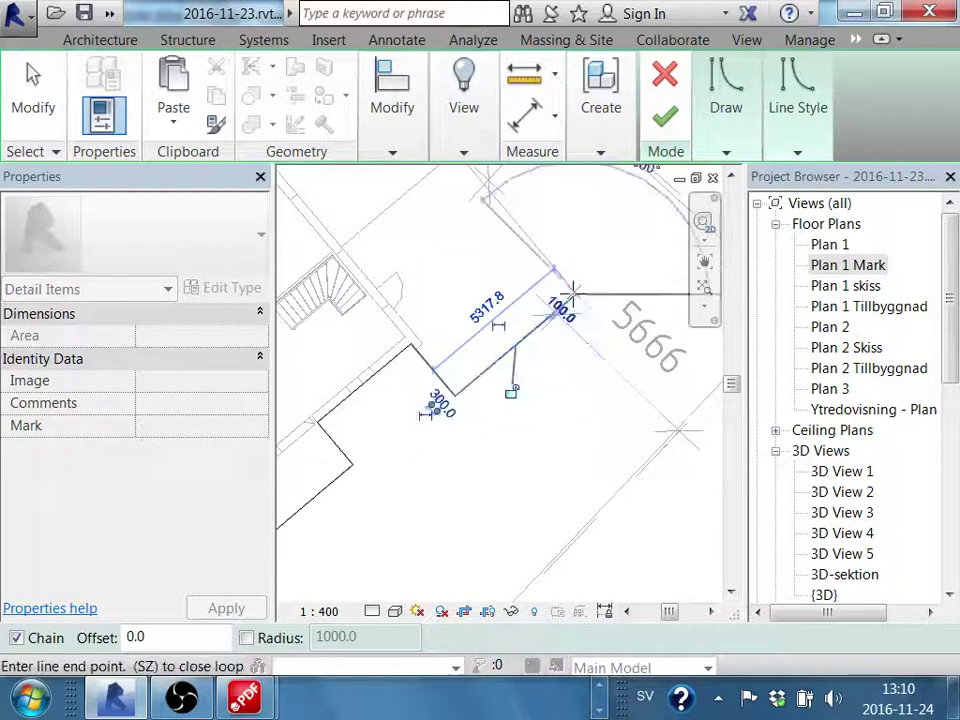
middle_drag(561, 300, 599, 505)
click(501, 349)
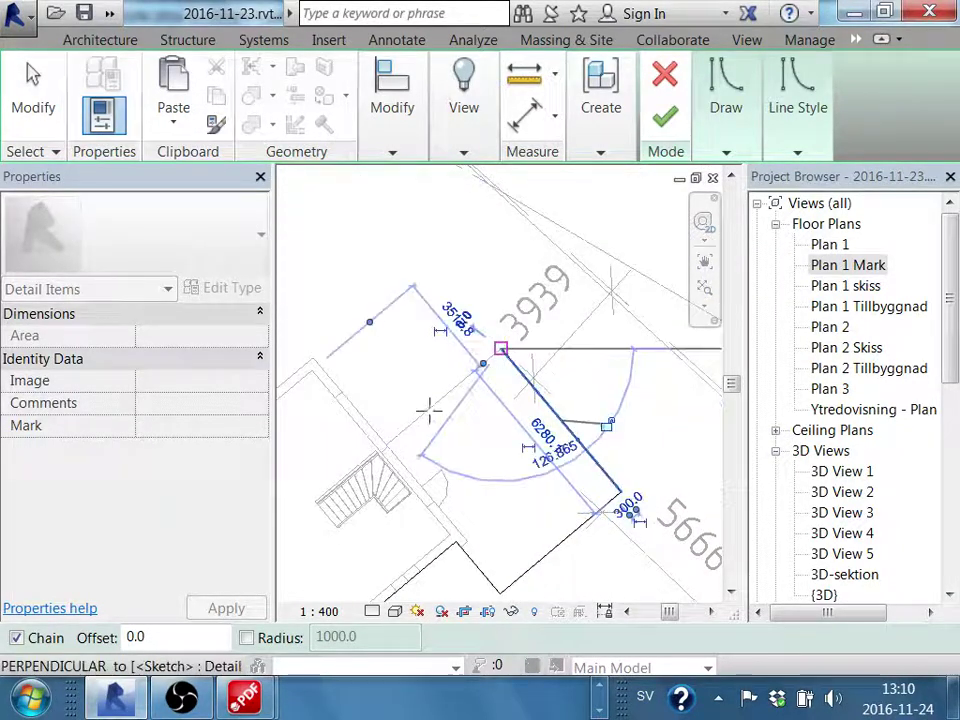
click(386, 444)
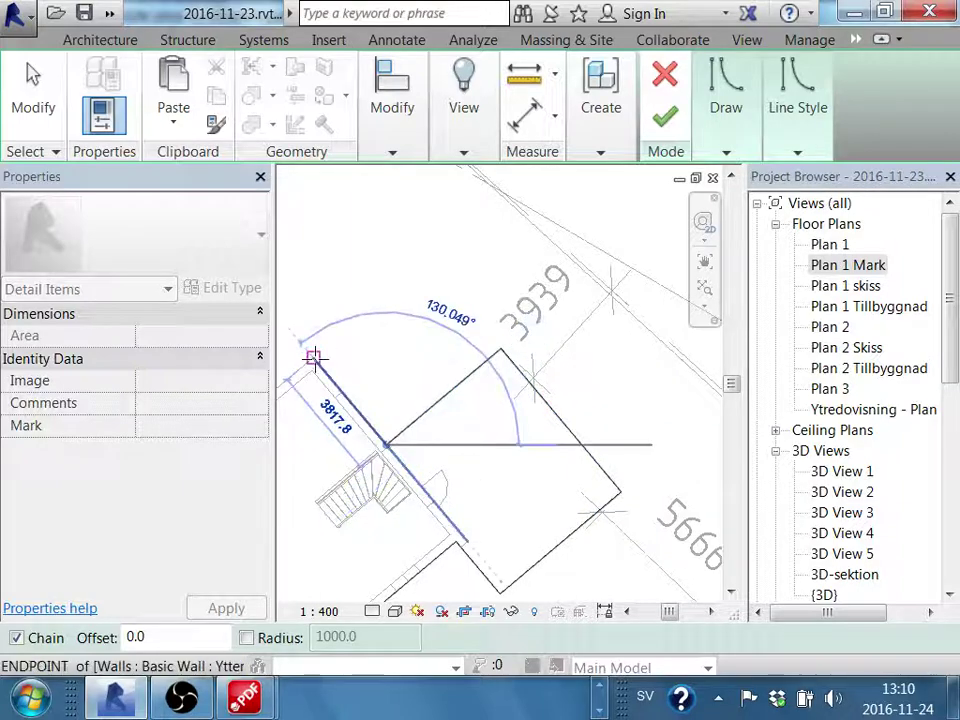
middle_drag(343, 446, 466, 398)
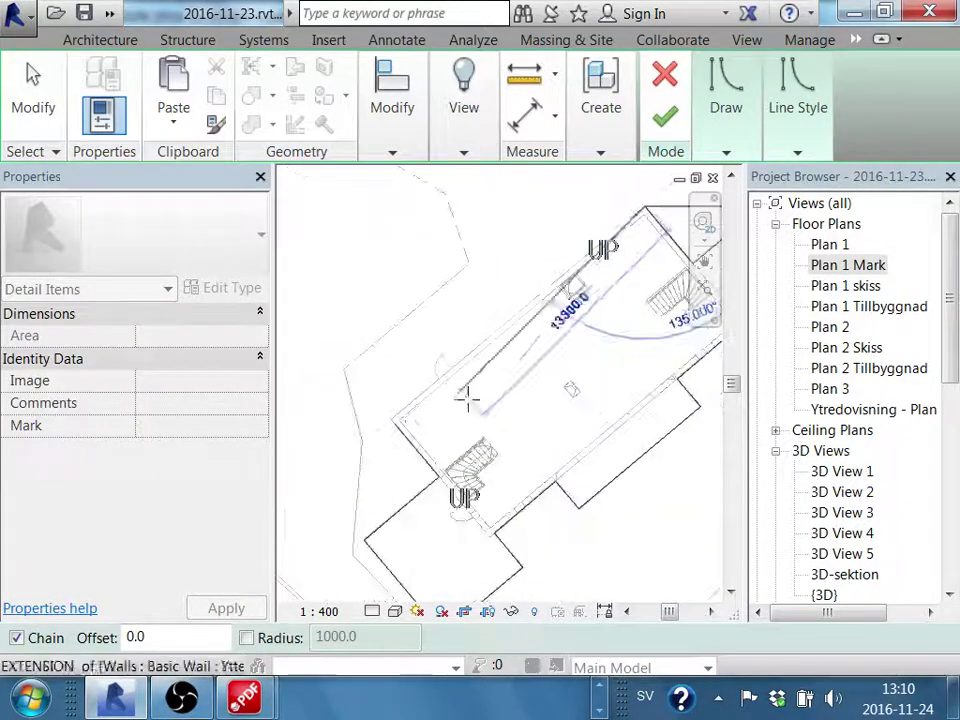
click(393, 418)
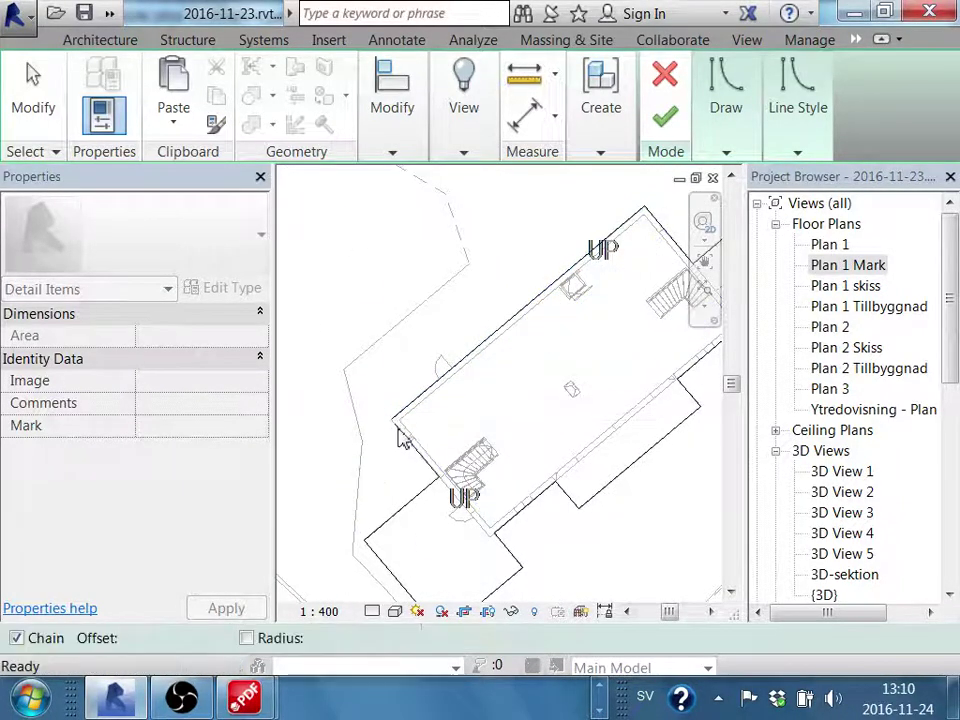
scroll(400, 438, up, 2)
click(396, 428)
drag(392, 422, 381, 422)
scroll(385, 413, up, 2)
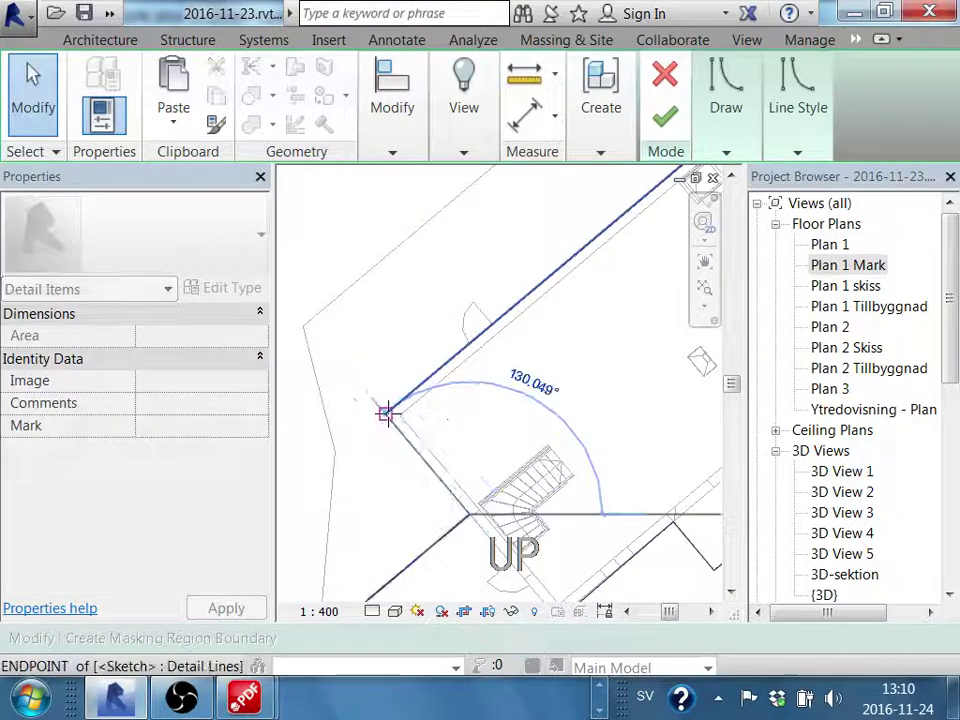
Finish the masking region and zoom out over the site plan
click(876, 120)
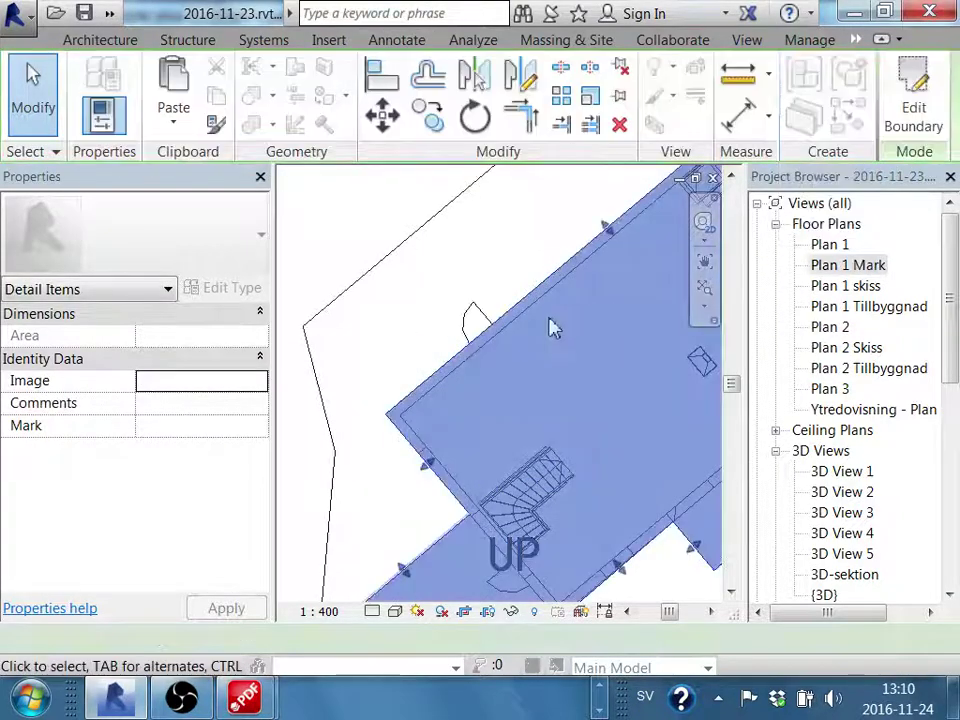
key(Escape)
scroll(553, 491, down, 3)
scroll(396, 450, down, 2)
scroll(455, 515, down, 1)
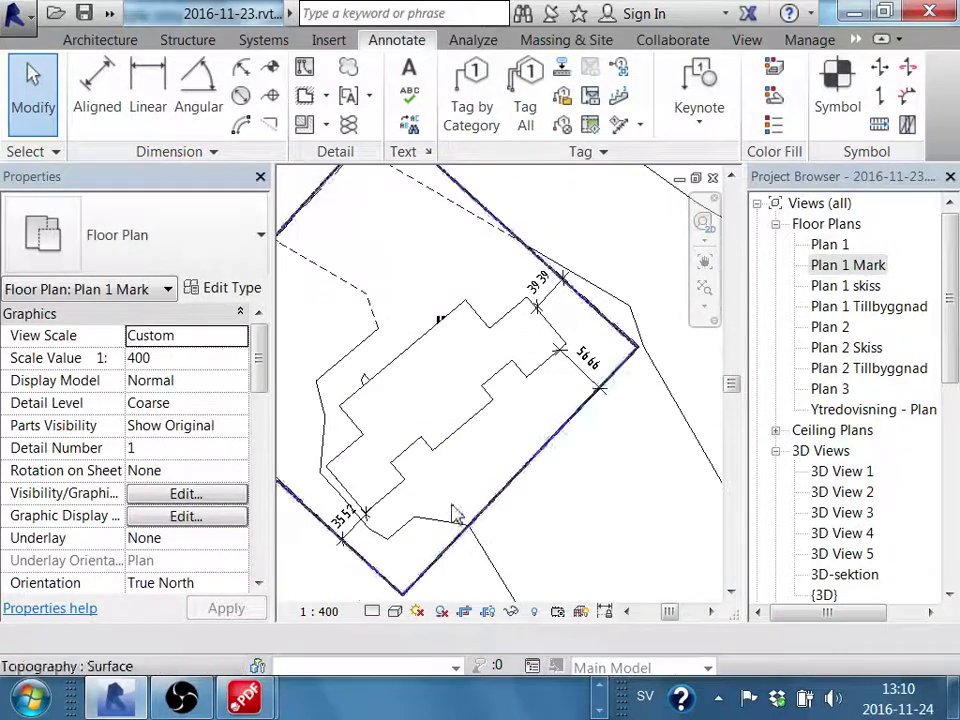
scroll(455, 515, down, 1)
scroll(516, 495, down, 1)
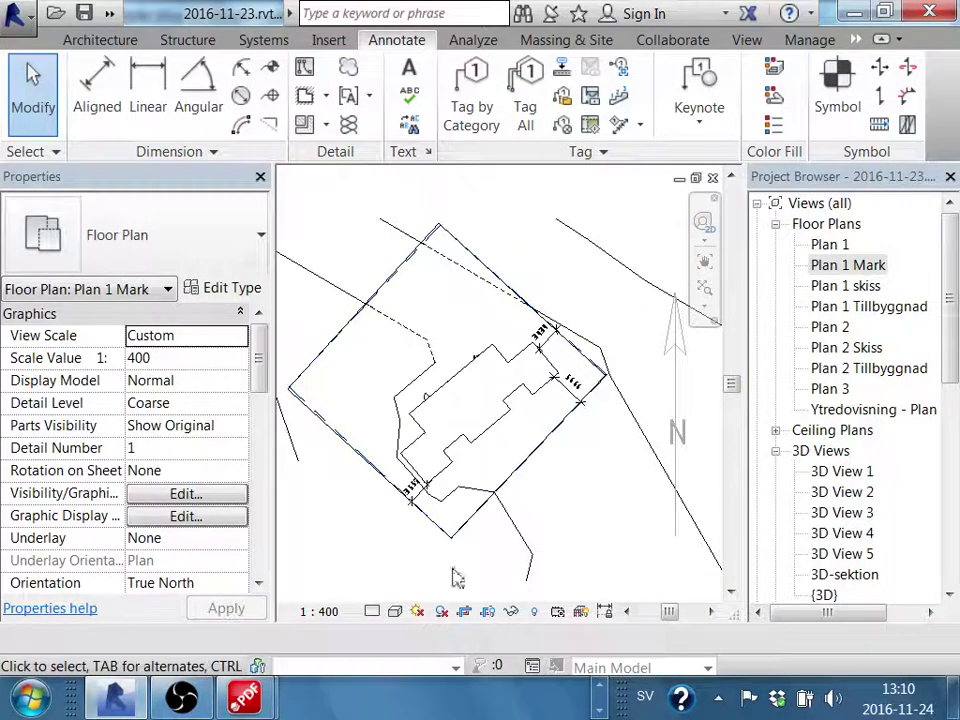
scroll(386, 407, down, 1)
scroll(578, 422, down, 1)
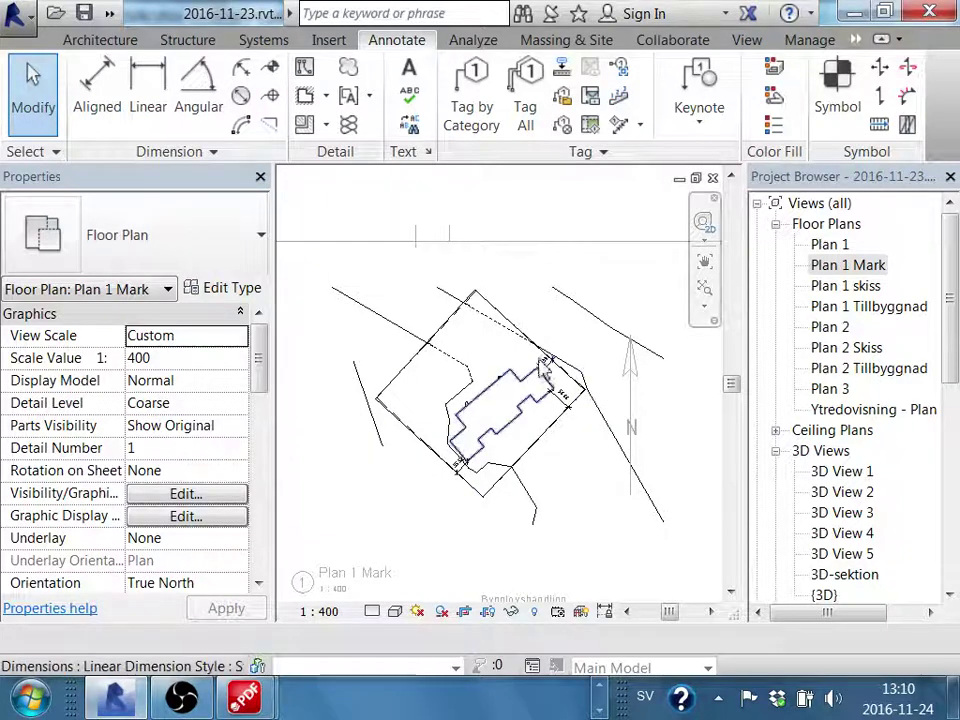
scroll(540, 364, up, 1)
scroll(522, 378, up, 1)
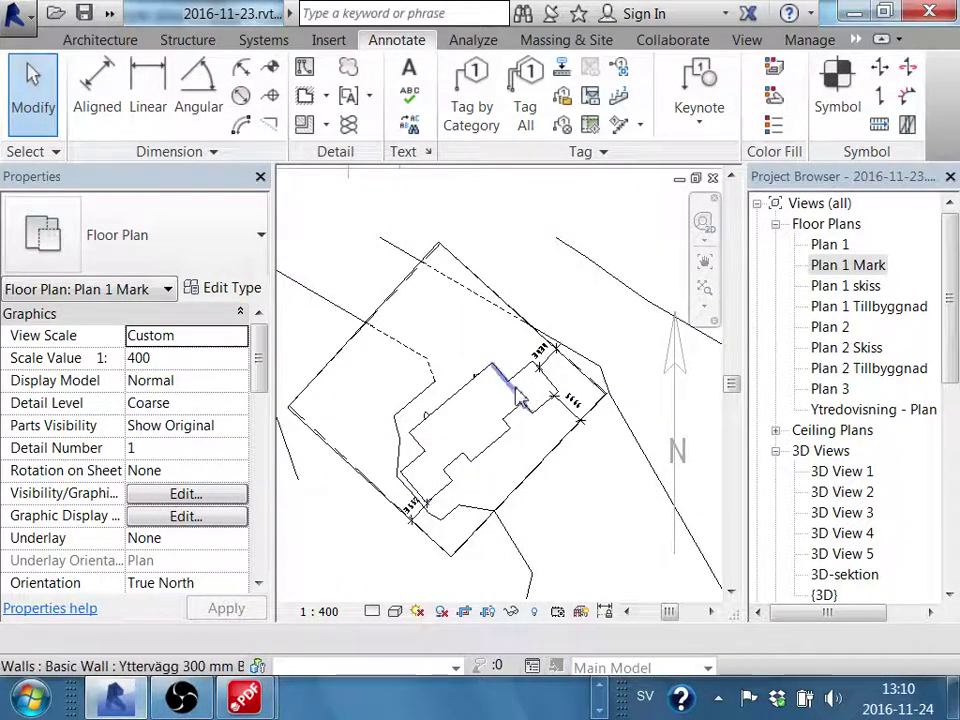
scroll(443, 420, up, 1)
Hide the entire door category in the Plan 1 Mark view
click(429, 422)
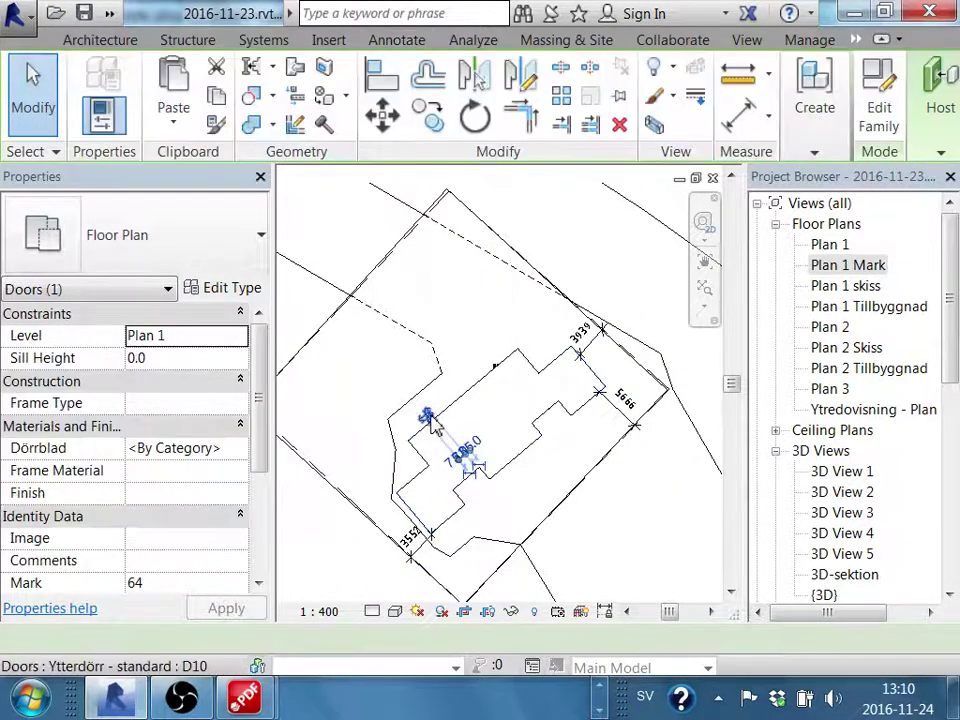
right_click(430, 423)
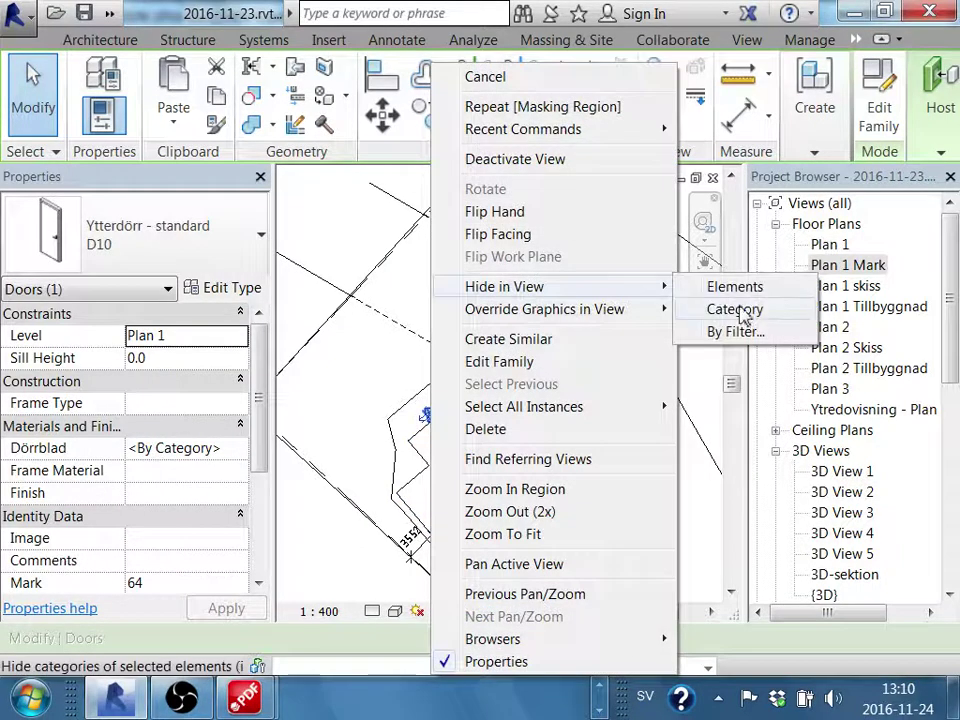
click(740, 309)
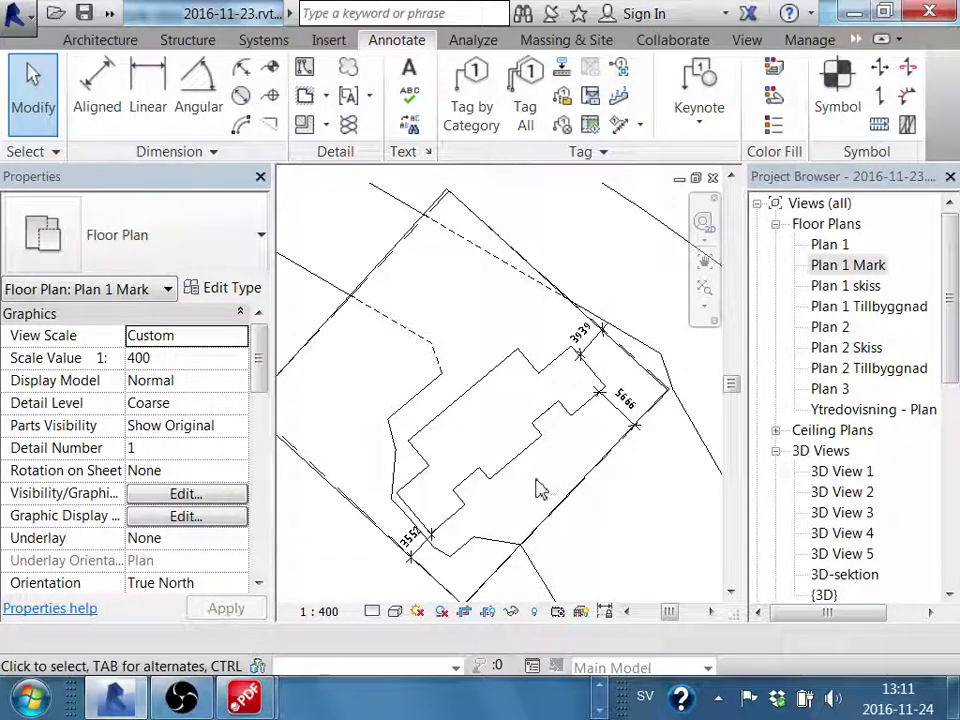
Begin thin detail lines at the lot's top corner with a 14000 first driveway edge
middle_drag(541, 470, 554, 461)
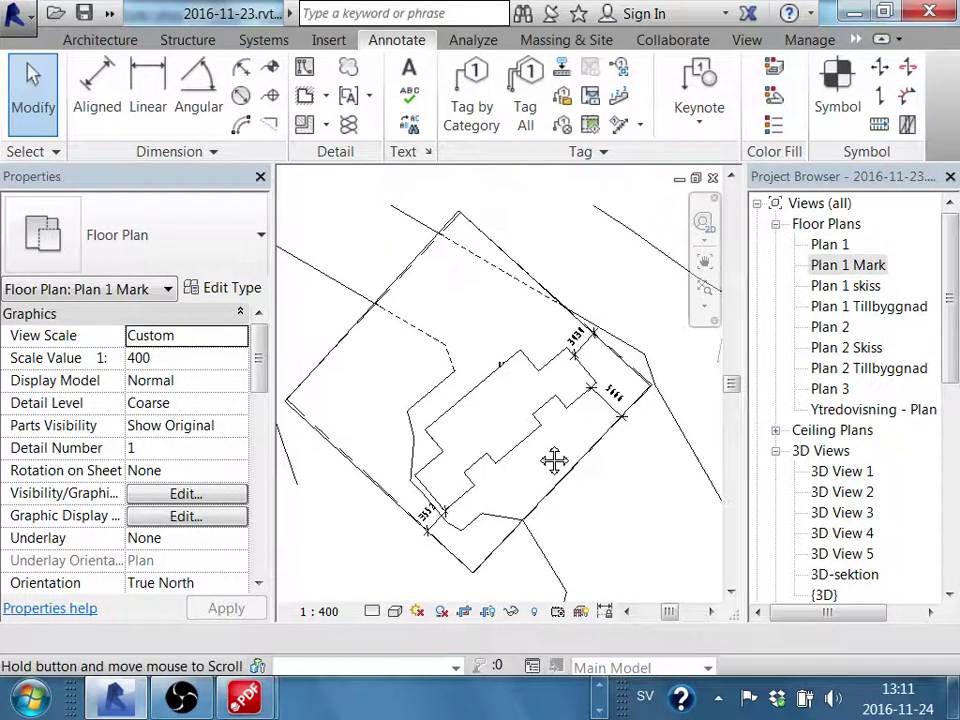
click(306, 80)
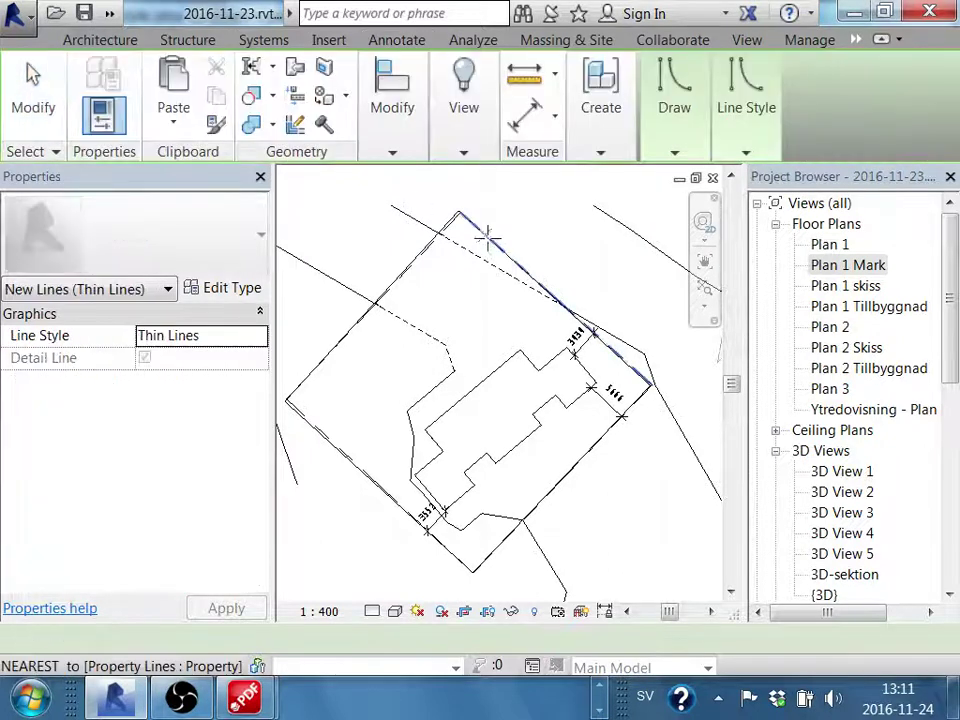
click(460, 216)
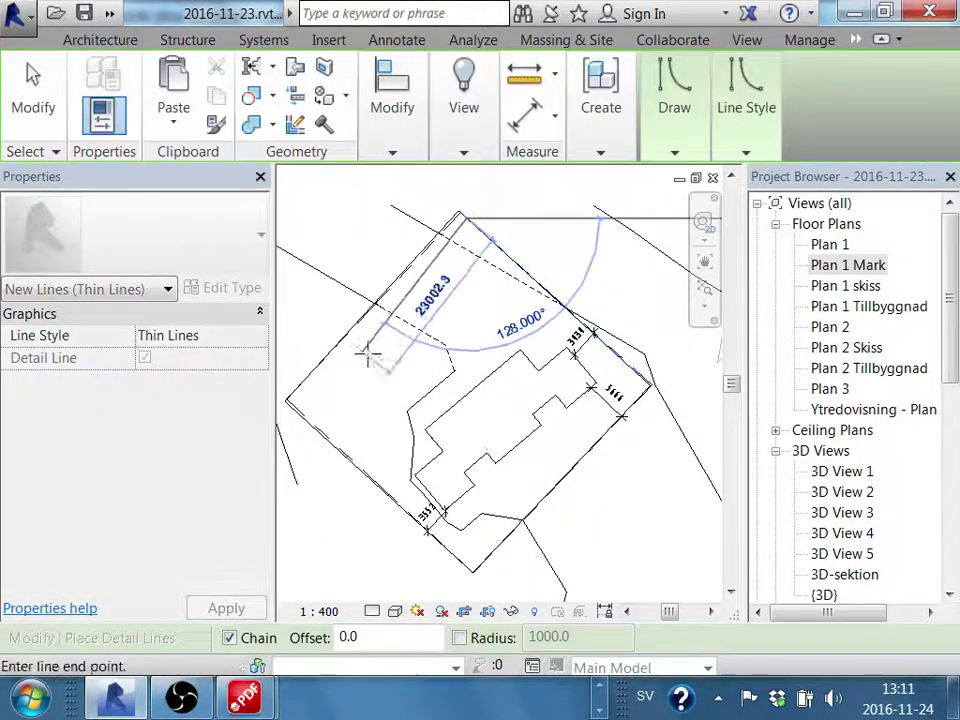
click(293, 405)
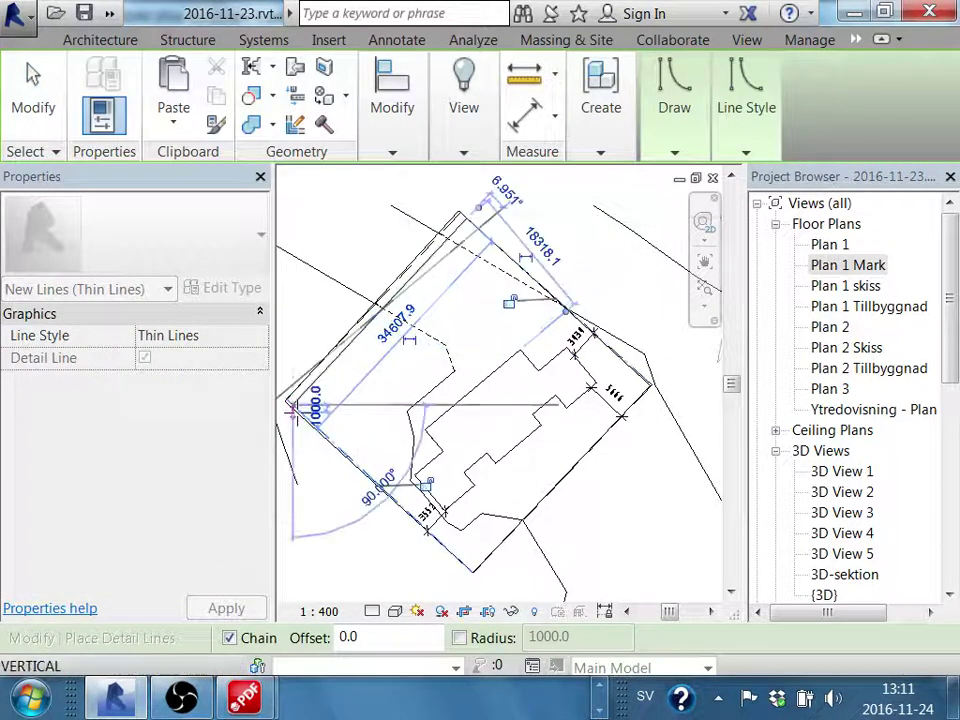
text(14000)
key(Return)
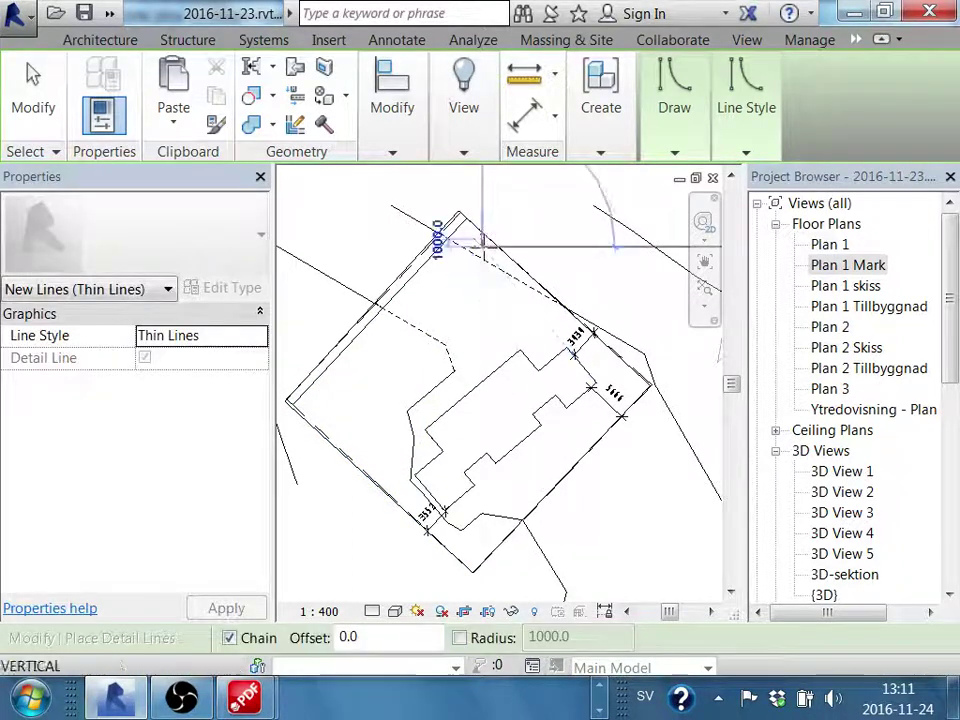
Place the remaining driveway corners and end the detail-line chain
click(418, 318)
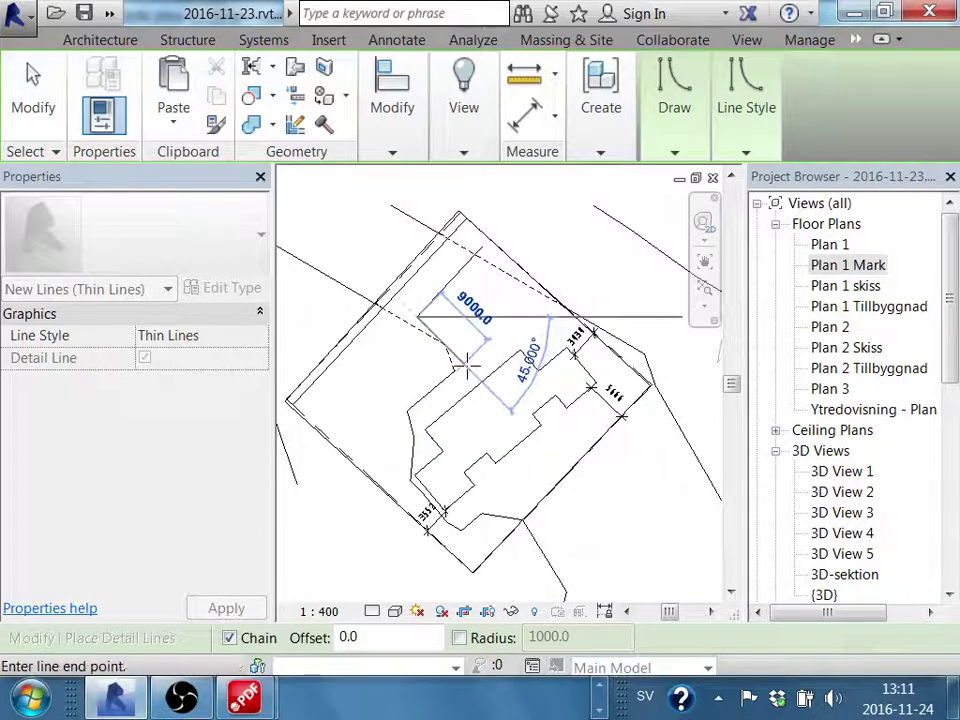
click(462, 365)
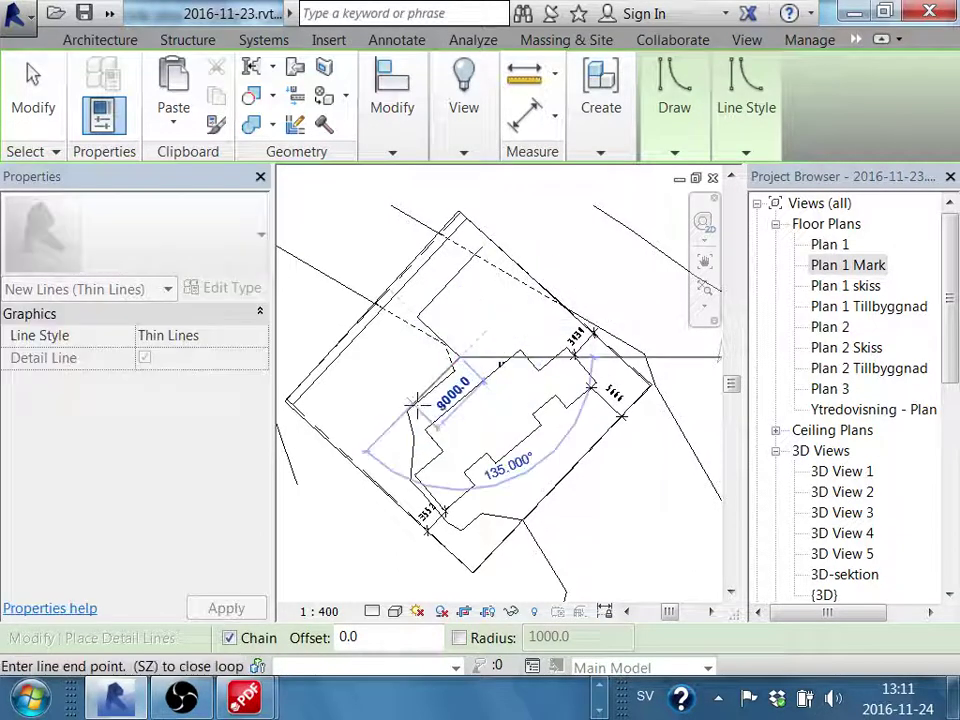
click(405, 414)
click(363, 374)
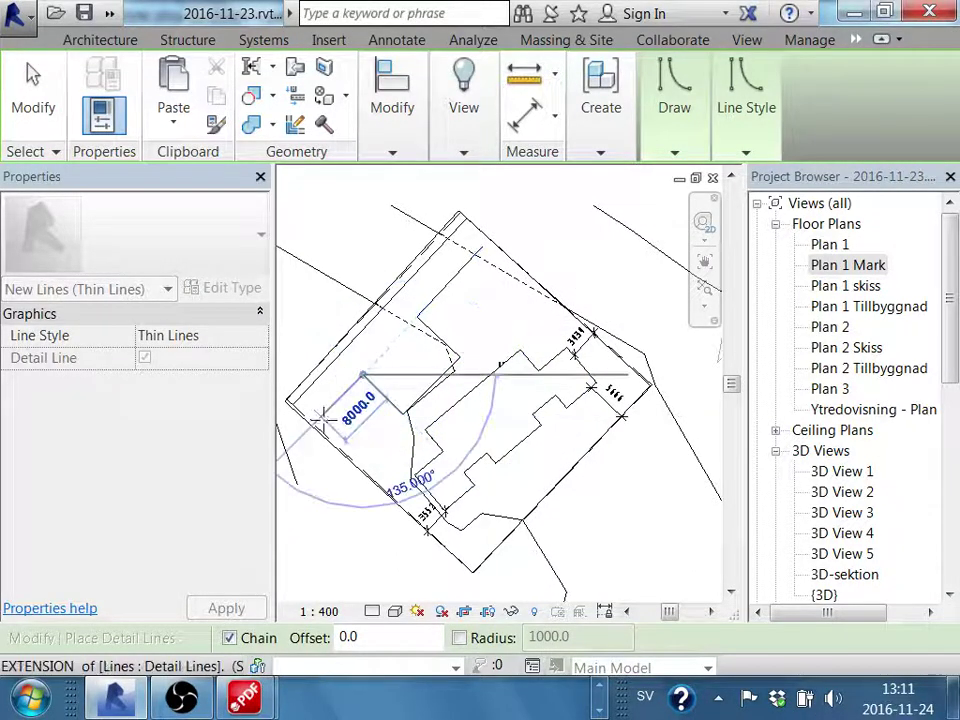
click(320, 428)
key(Escape)
key(Escape)
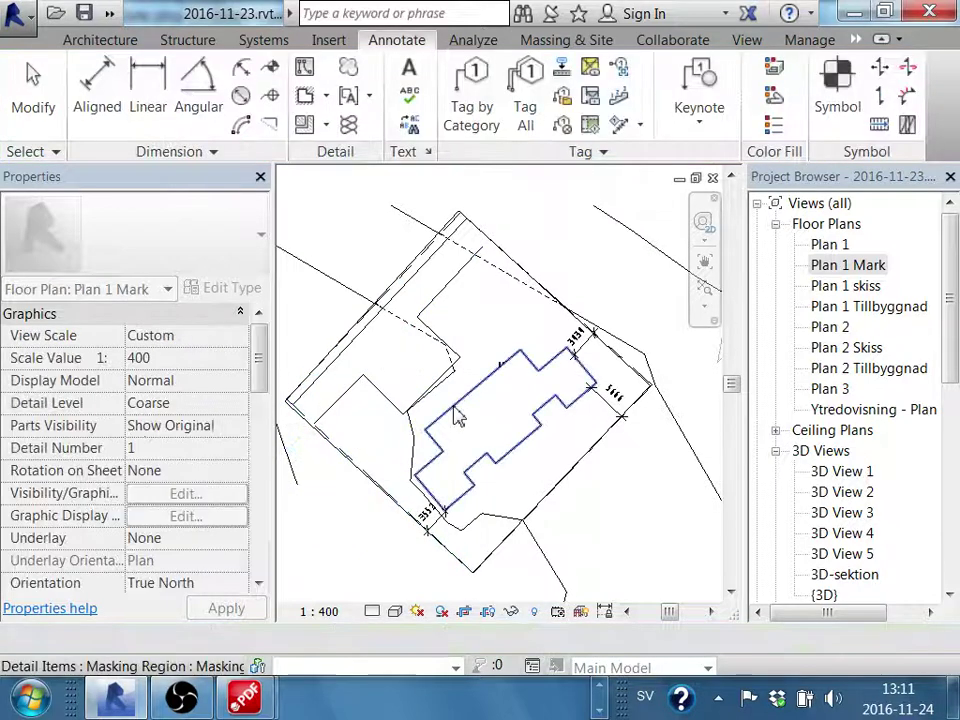
Place an 'Infart' text label on the driveway and rotate it to the site's angle
click(408, 67)
click(437, 270)
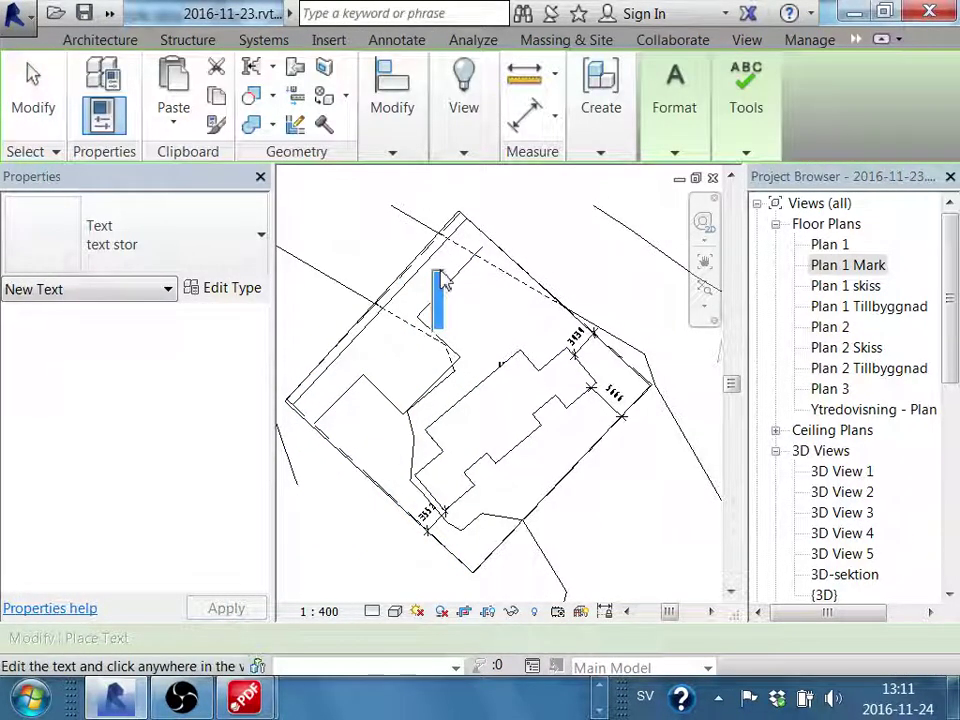
text(Infart)
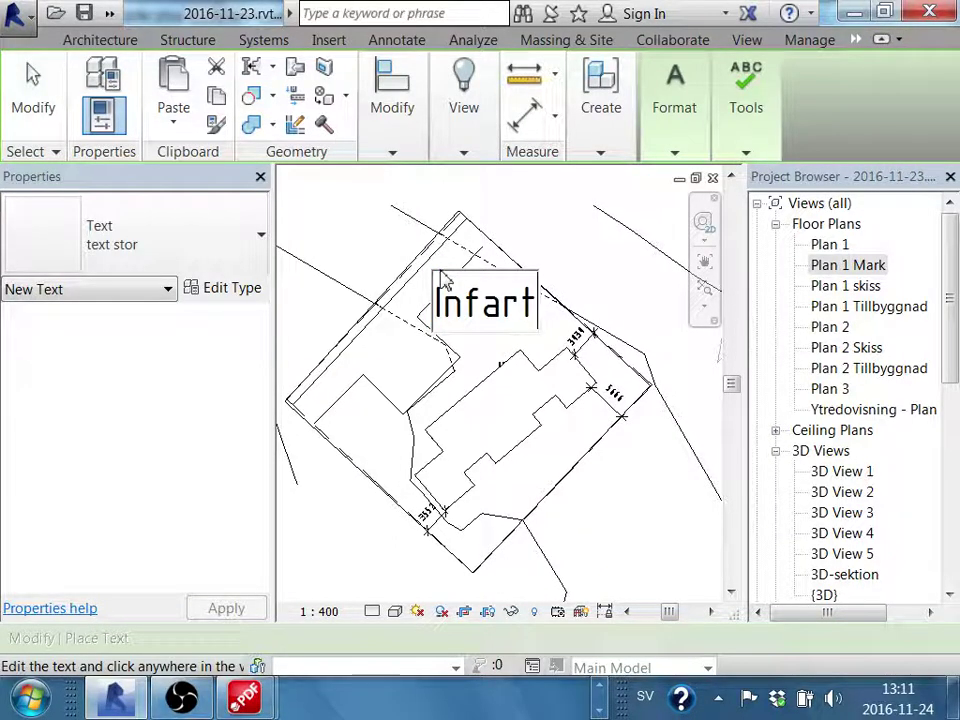
click(592, 414)
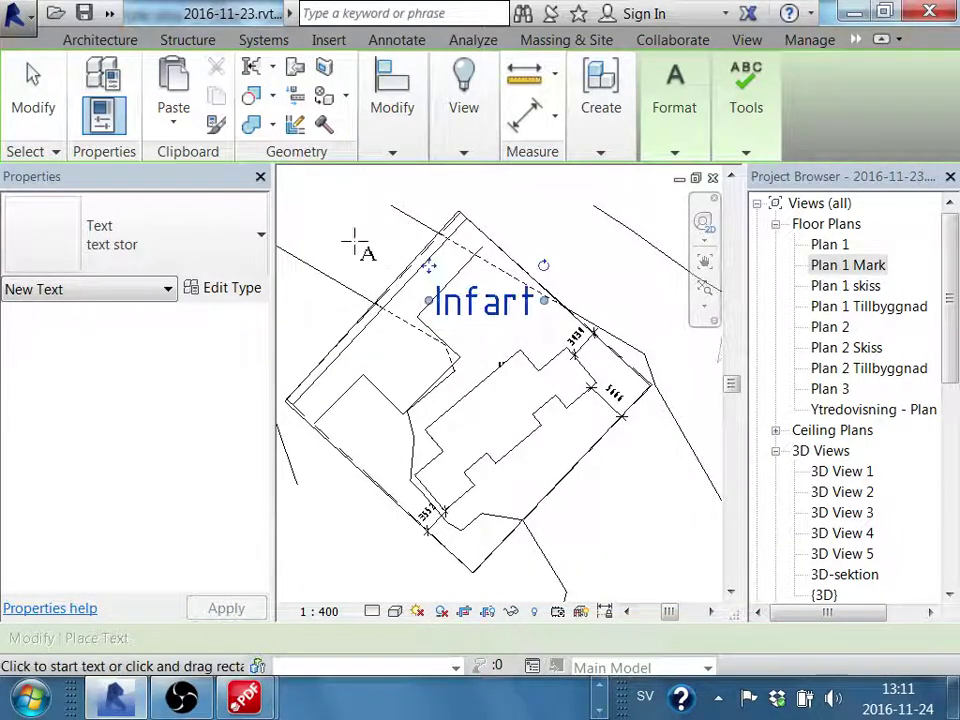
drag(555, 268, 530, 240)
click(519, 206)
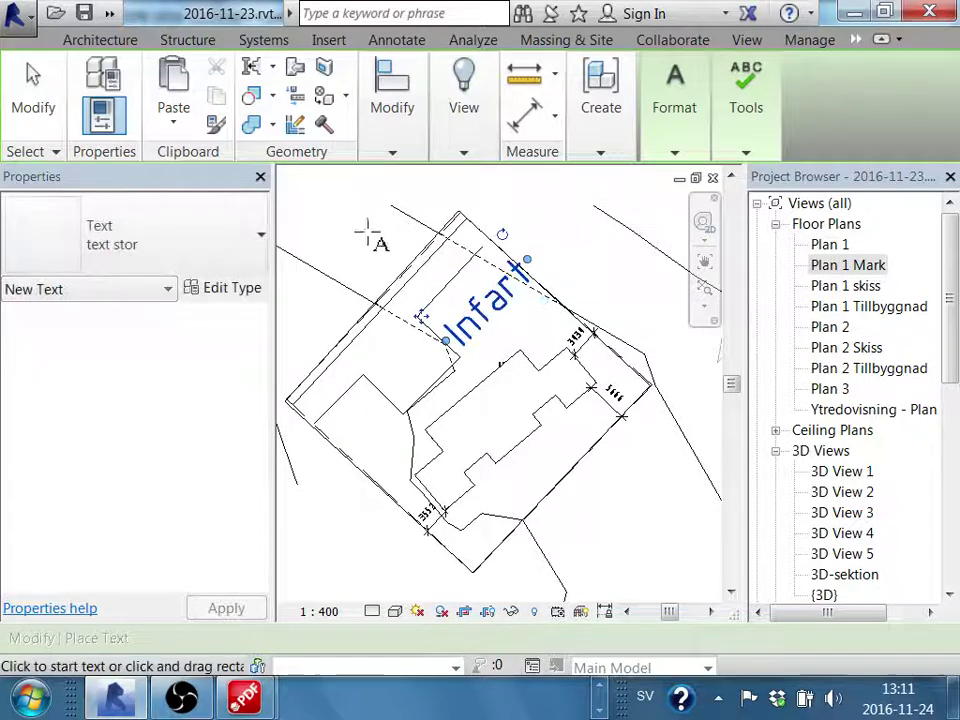
Change the Infart label's text type to 3.5 mm ISO
click(195, 244)
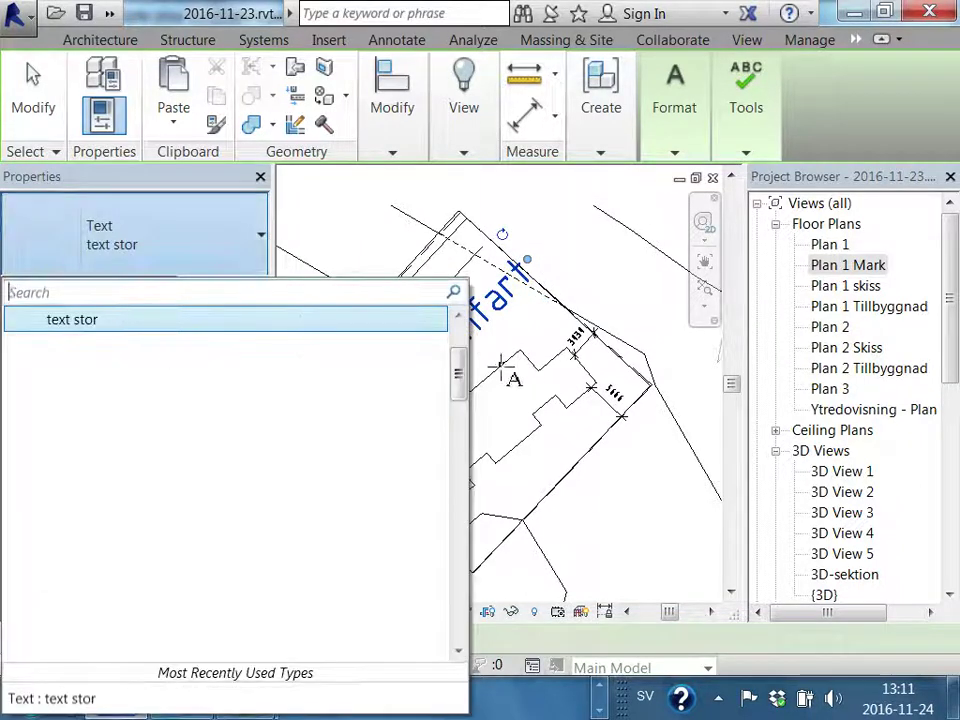
scroll(177, 368, up, 2)
click(82, 363)
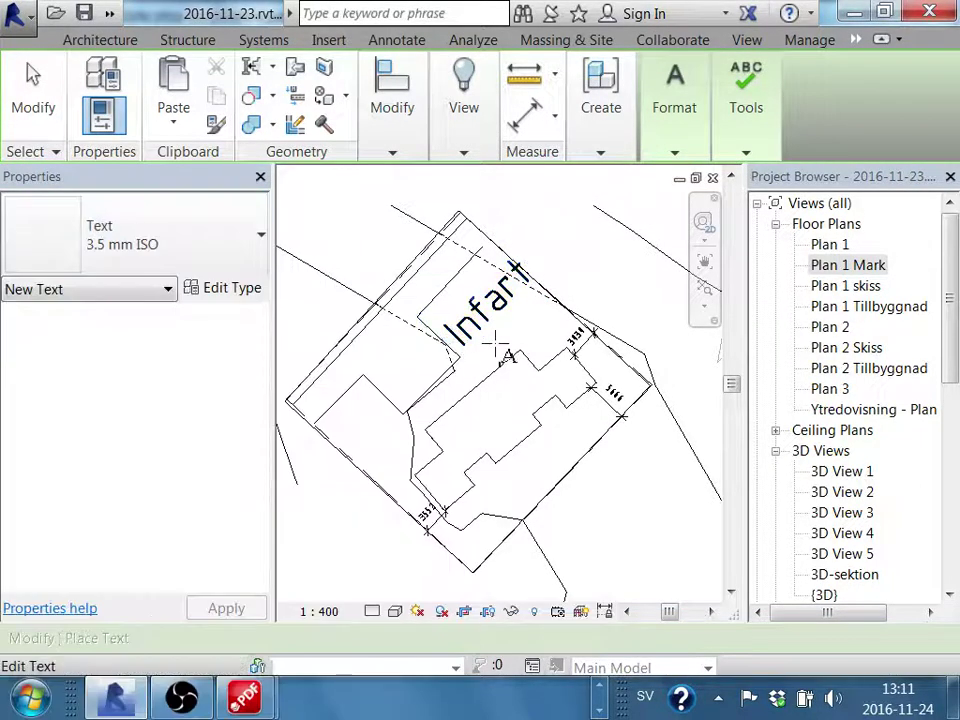
key(Escape)
click(493, 390)
click(214, 257)
scroll(130, 355, up, 2)
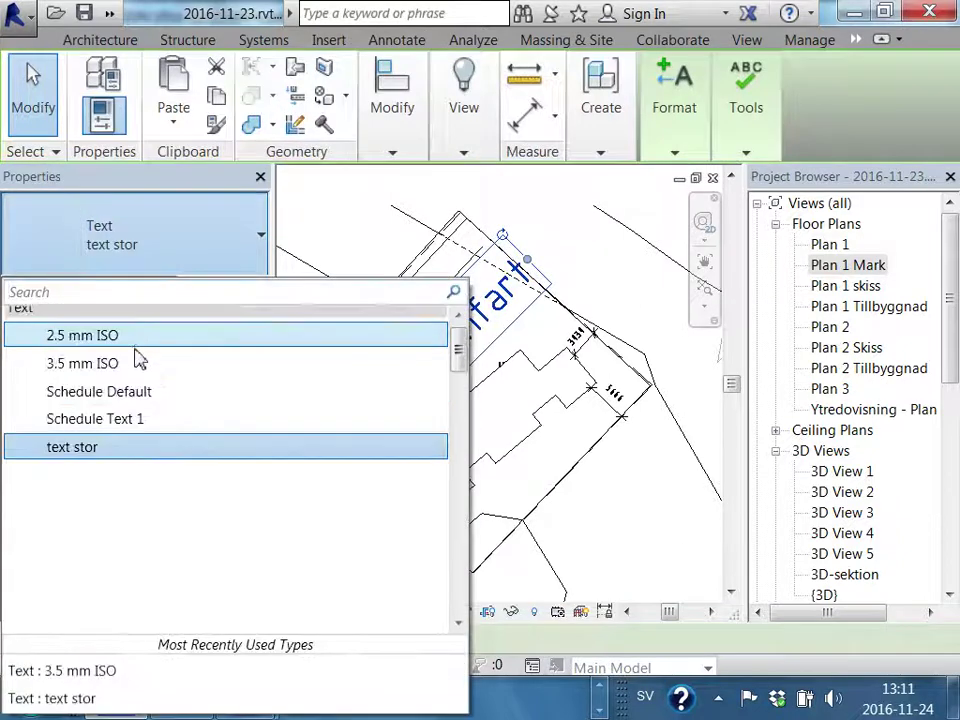
click(103, 363)
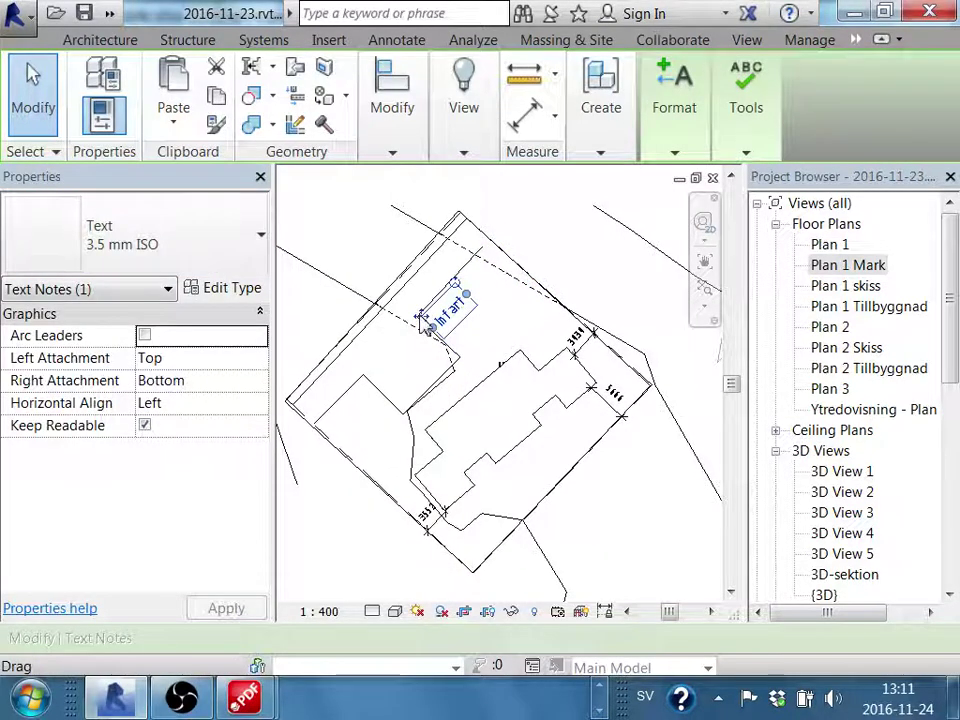
Copy the label into the parking area, edit it to read 'P', and zoom out to sheet A101
mouse_move(423, 318)
mouse_down()
mouse_move(414, 276)
mouse_move(375, 365)
mouse_move(407, 375)
mouse_up()
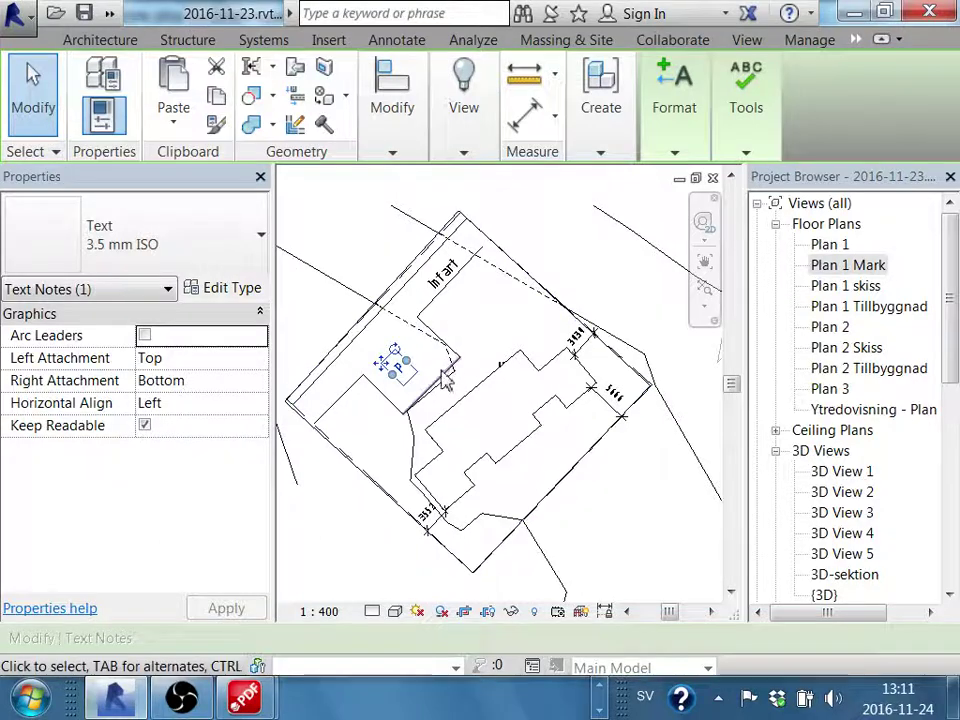
click(490, 437)
scroll(490, 437, up, 2)
middle_drag(439, 407, 521, 304)
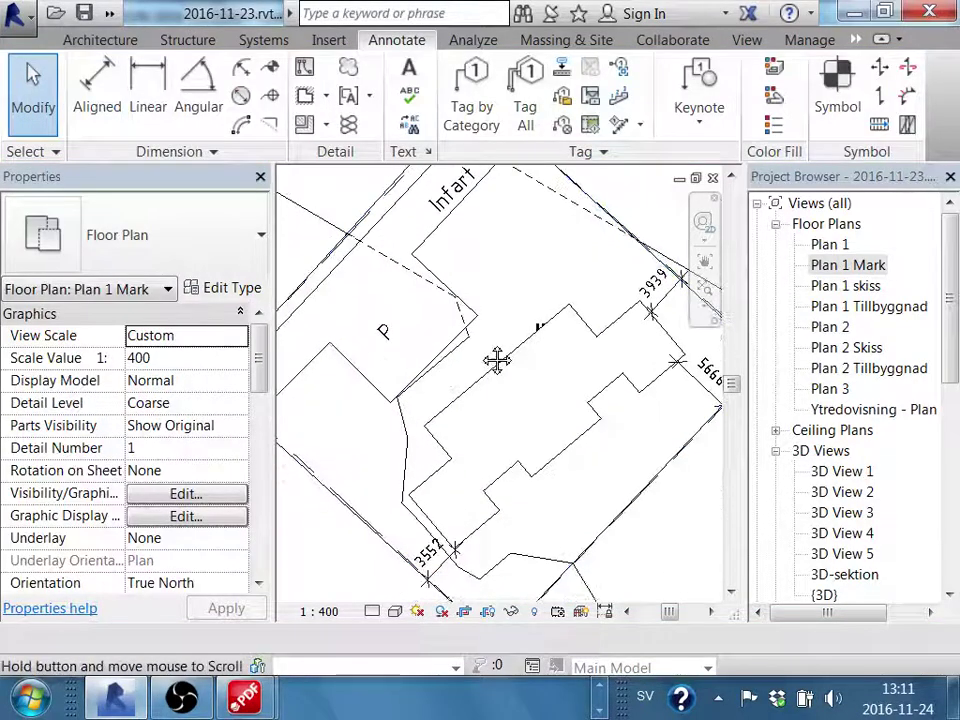
scroll(621, 435, down, 2)
scroll(626, 446, down, 2)
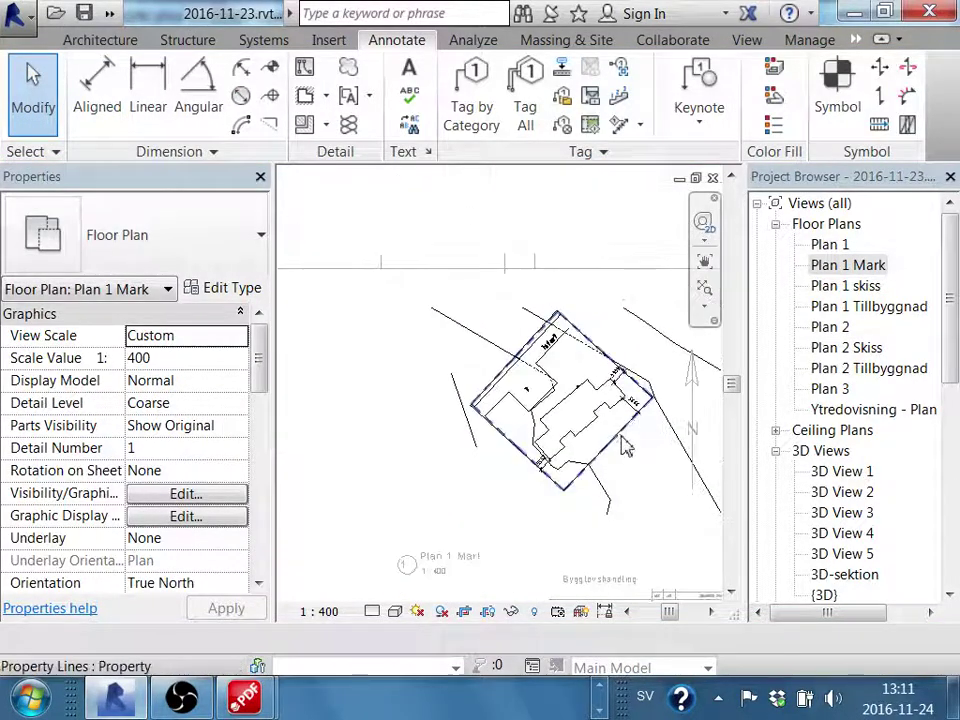
middle_drag(626, 446, 533, 400)
scroll(520, 422, down, 2)
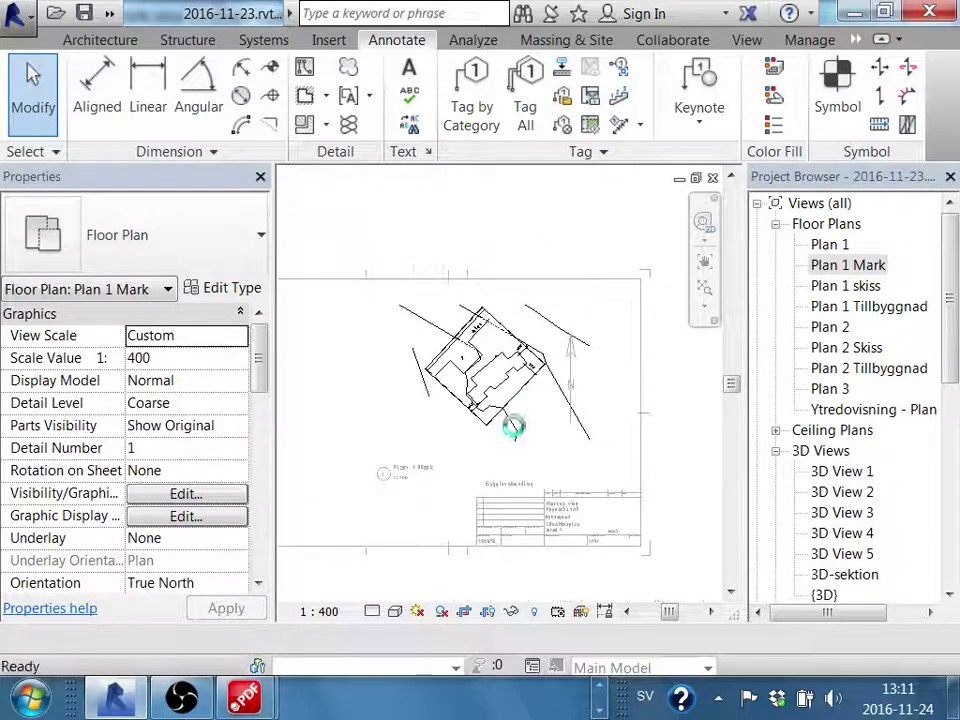